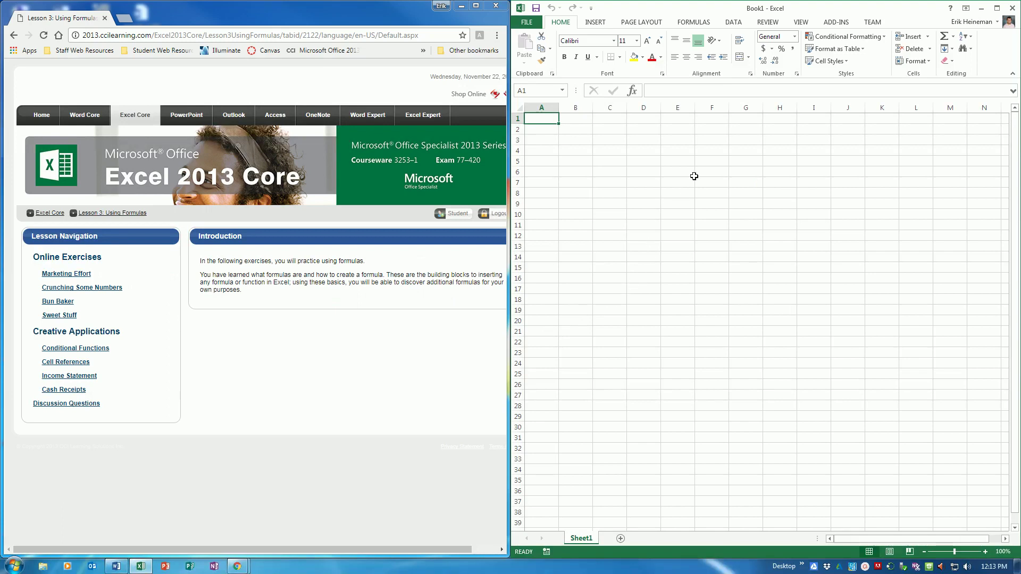
{"action": "left_click", "coordinate": [693, 24]}
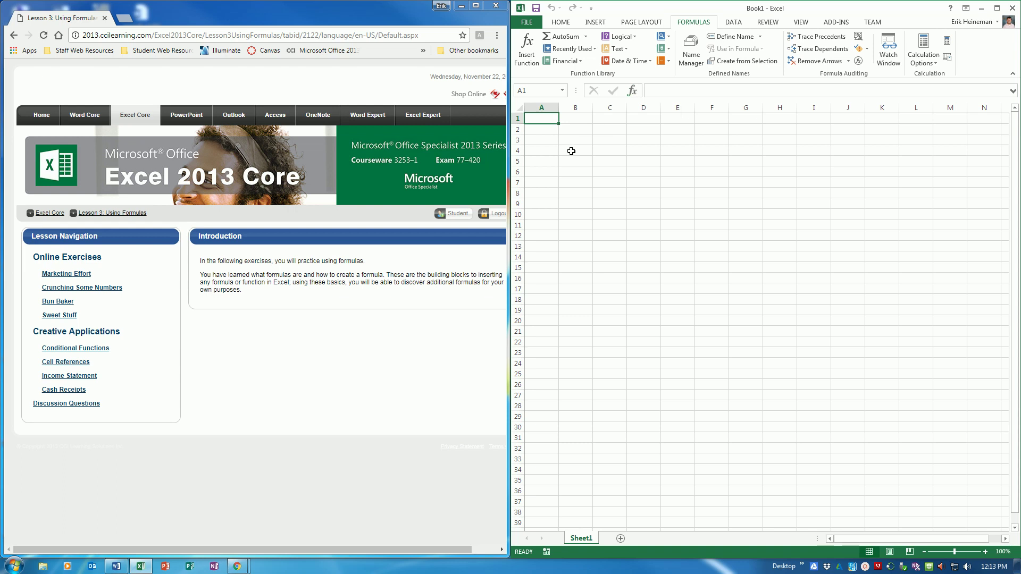
{"action": "type", "text": "="}
{"action": "key", "text": "BackSpace"}
{"action": "key", "text": "Escape"}
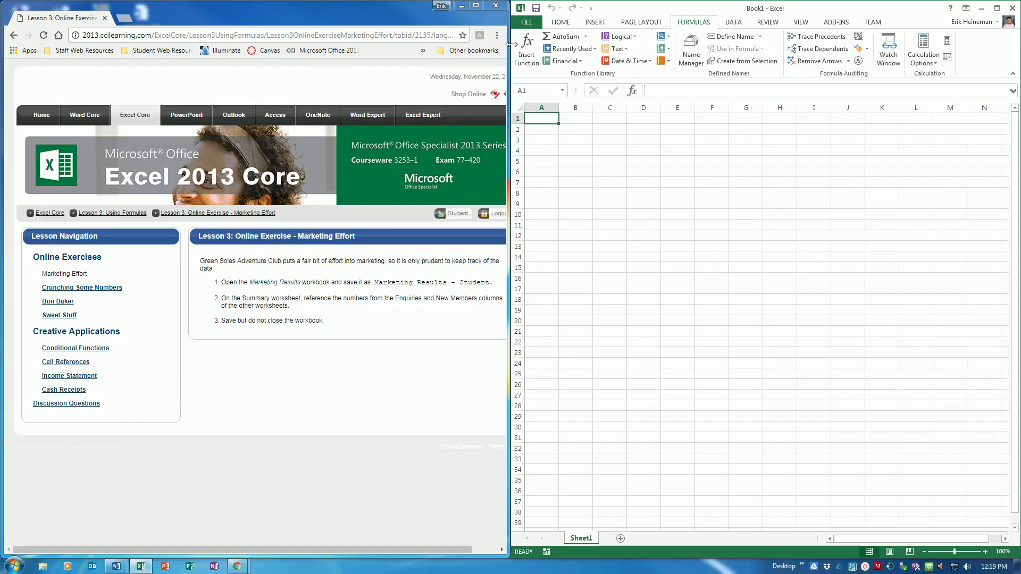
- Open the Marketing Results workbook from the 3253-Microsite-Student-Files folder and place its window on the right half of the screen
{"action": "left_click", "coordinate": [527, 22]}
{"action": "left_click", "coordinate": [662, 236]}
{"action": "left_click", "coordinate": [832, 114]}
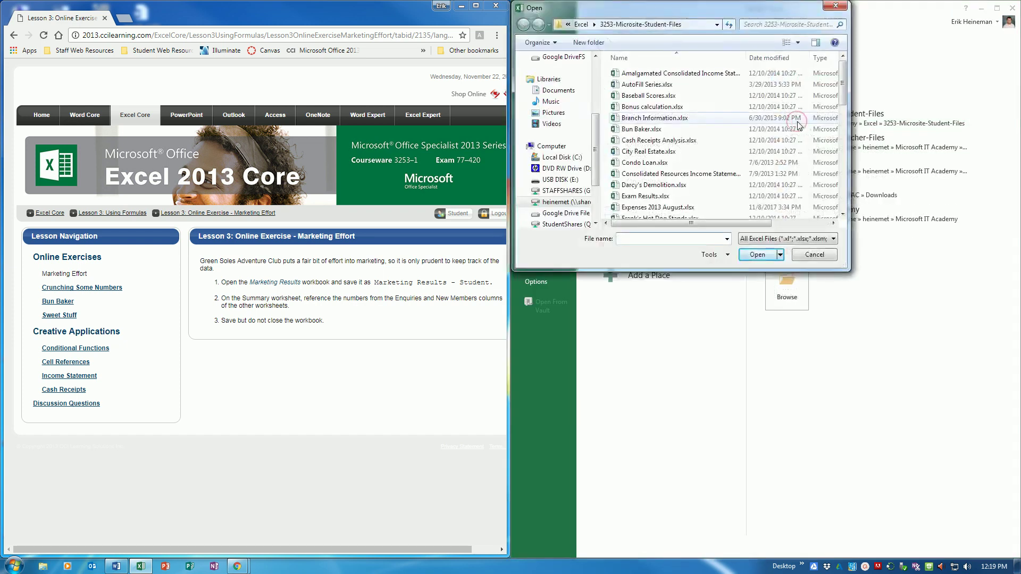
{"action": "left_click", "coordinate": [678, 161]}
{"action": "scroll", "coordinate": [675, 154], "scroll_direction": "down", "scroll_amount": 5}
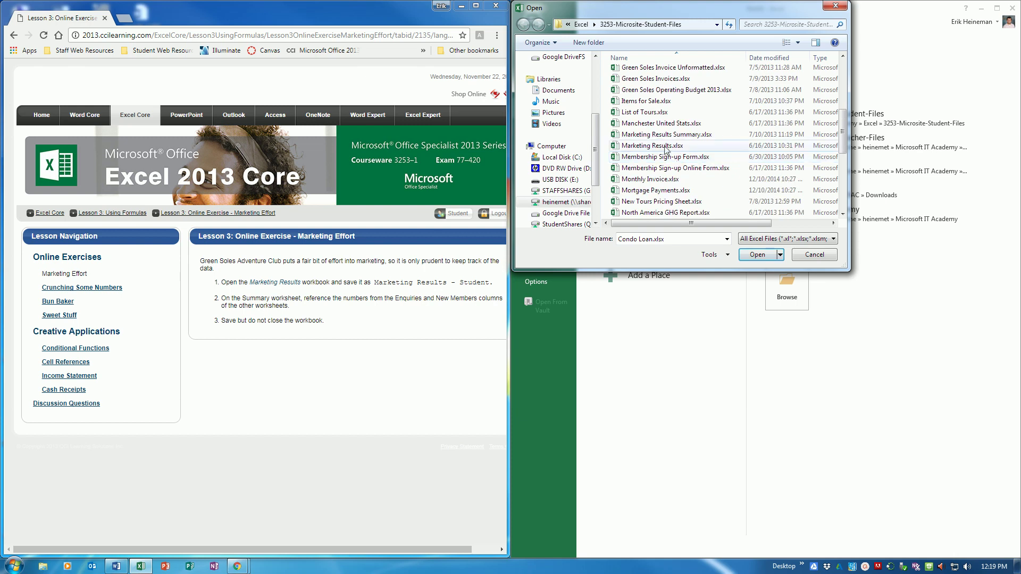
{"action": "left_click", "coordinate": [663, 145]}
{"action": "left_click", "coordinate": [756, 254]}
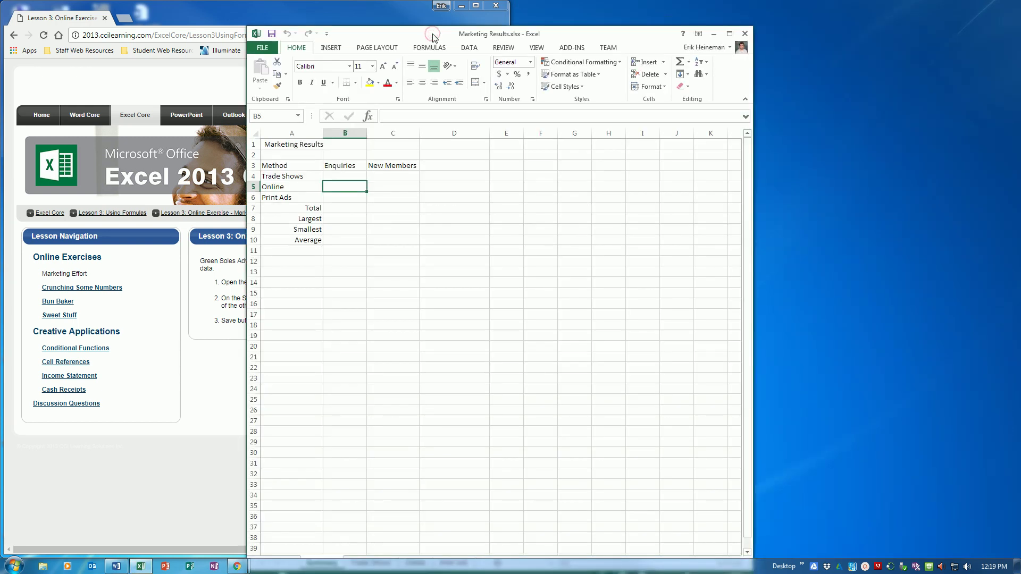
{"action": "key", "text": "super+Right"}
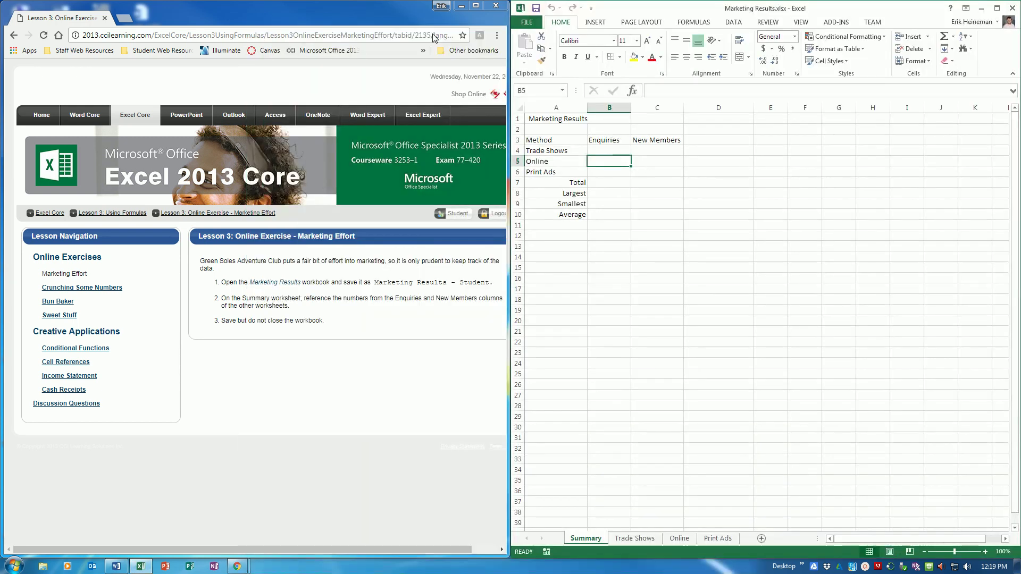
- Save a copy of the workbook in the Excel folder as Marketing Results - Student
{"action": "left_click", "coordinate": [528, 23]}
{"action": "left_click", "coordinate": [537, 148]}
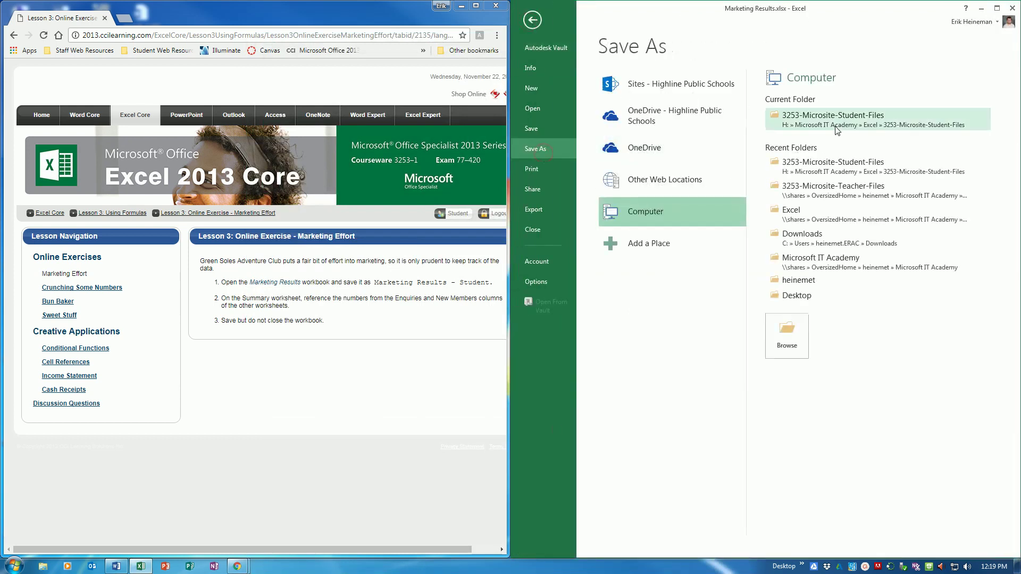
{"action": "left_click", "coordinate": [828, 214]}
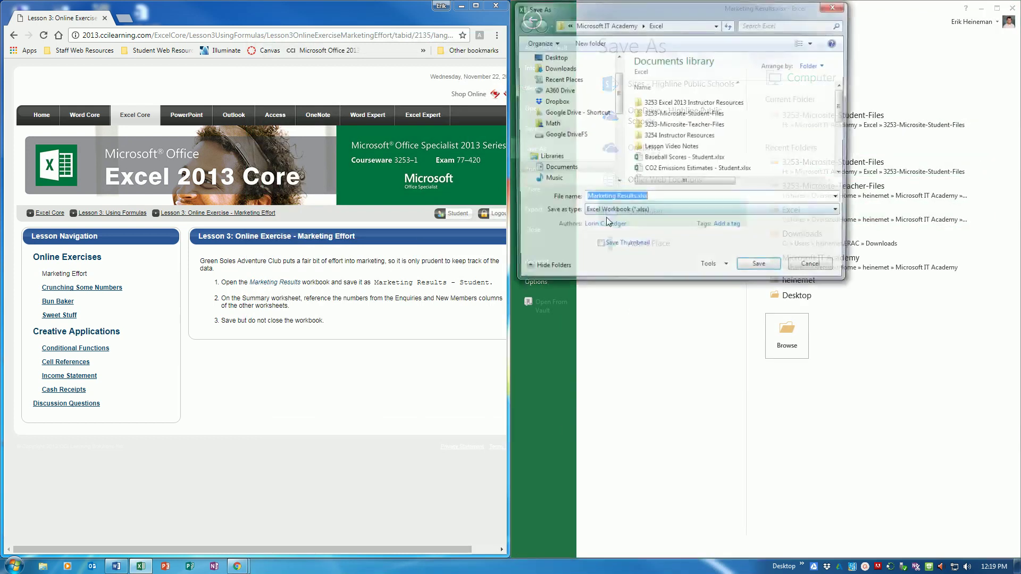
{"action": "left_click", "coordinate": [634, 199]}
{"action": "type", "text": "- Student"}
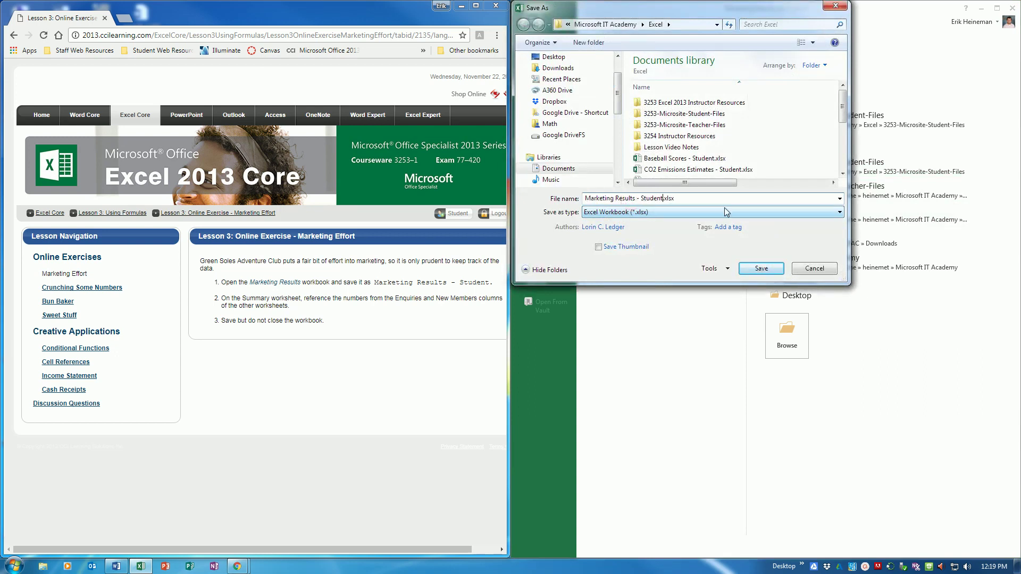
{"action": "key", "text": "Return"}
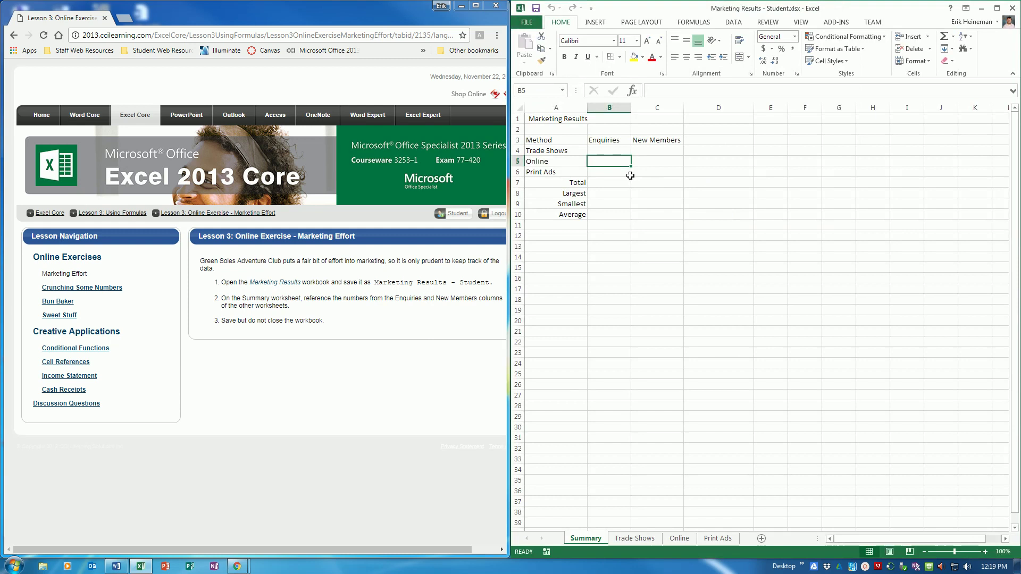
- Select cell B4 on the Summary sheet and examine the Enquiries and New Members data on the Trade Shows, Online and Print Ads sheets
{"action": "left_click", "coordinate": [607, 151]}
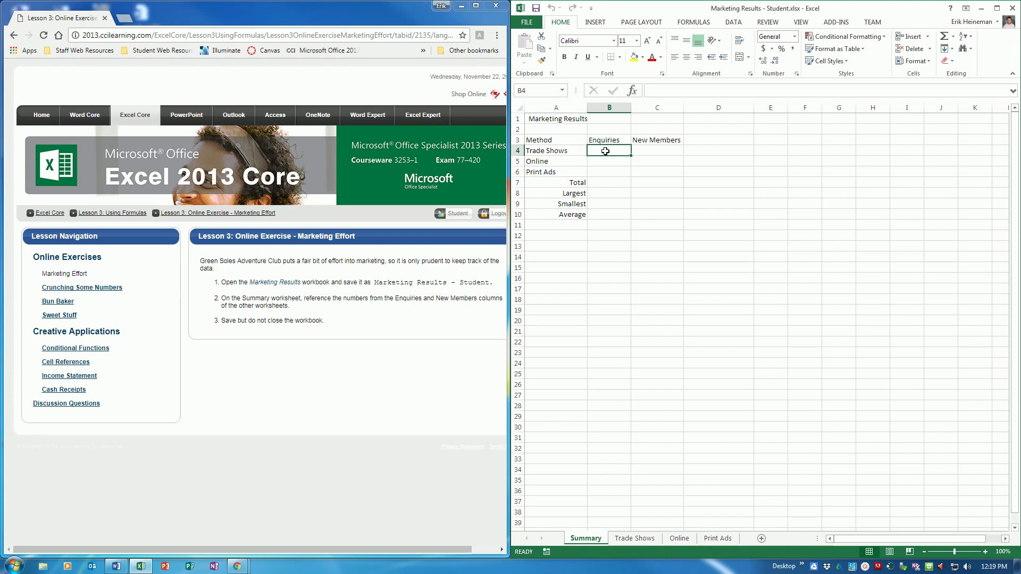
{"action": "left_click", "coordinate": [634, 538]}
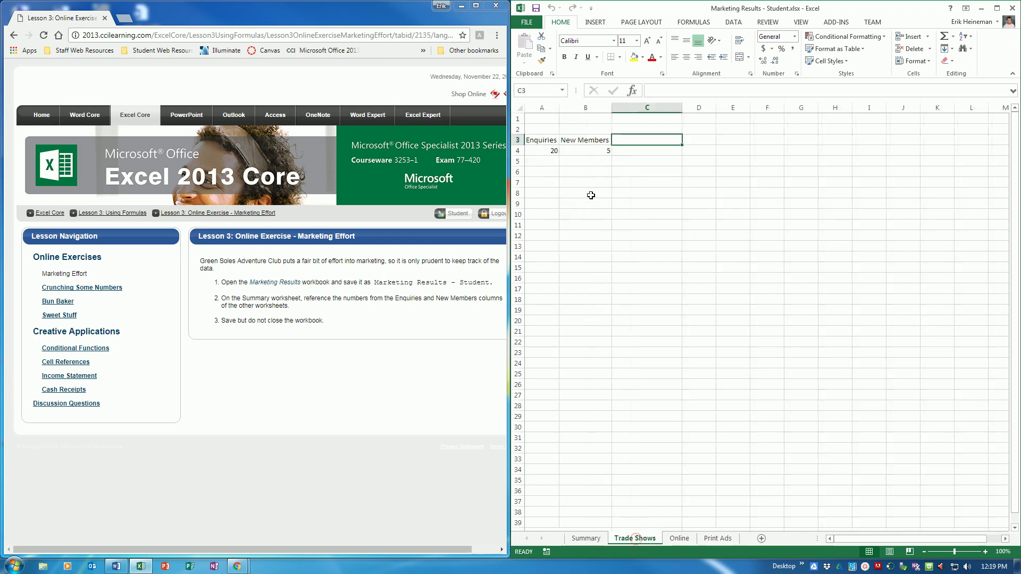
{"action": "left_click", "coordinate": [680, 538]}
{"action": "left_click", "coordinate": [717, 538]}
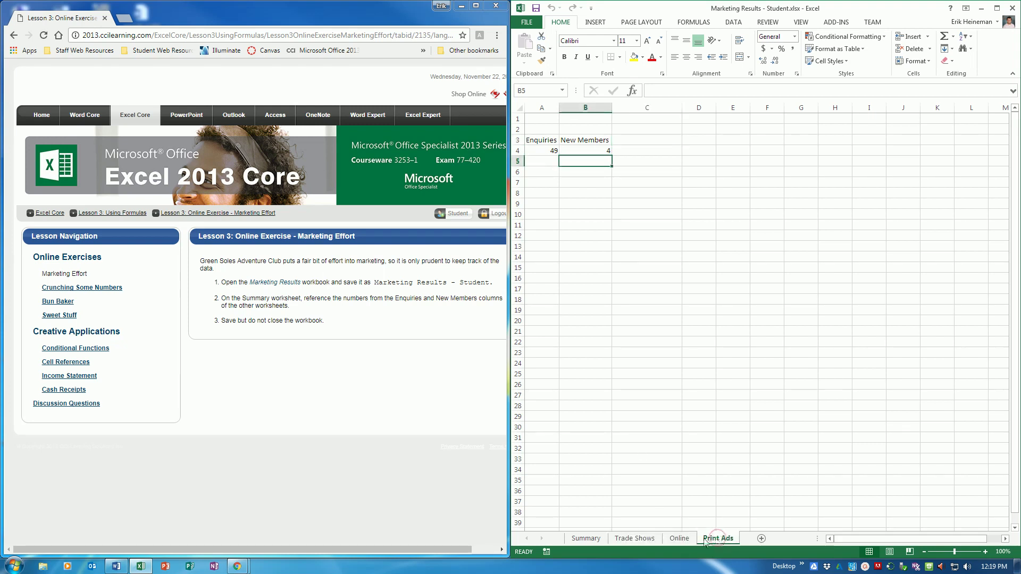
{"action": "left_click", "coordinate": [632, 538]}
{"action": "left_click", "coordinate": [585, 539]}
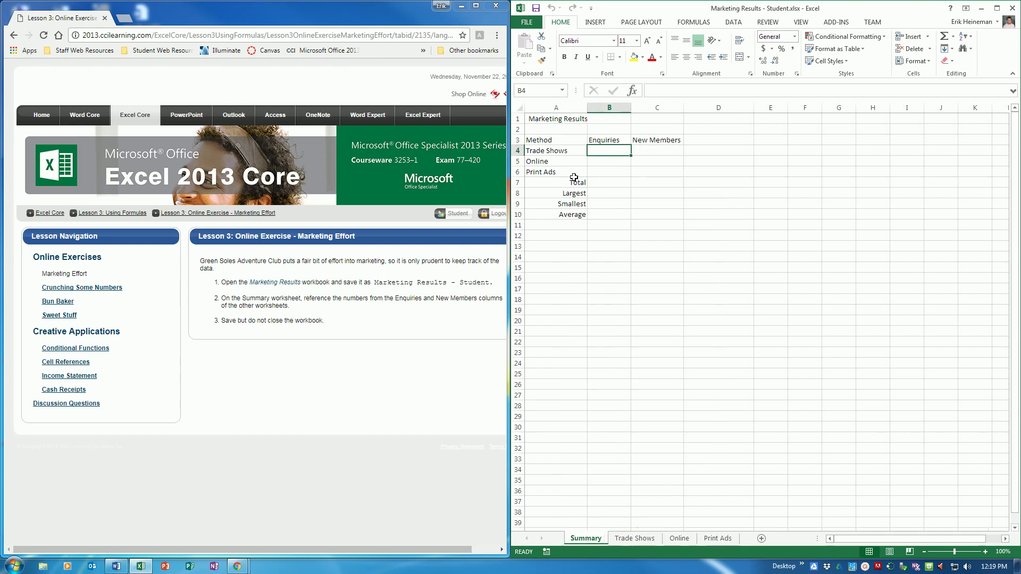
{"action": "left_click", "coordinate": [632, 538]}
{"action": "left_click", "coordinate": [679, 539]}
{"action": "left_click", "coordinate": [717, 538]}
{"action": "left_click", "coordinate": [651, 538]}
{"action": "left_click", "coordinate": [584, 539]}
{"action": "left_click", "coordinate": [633, 538]}
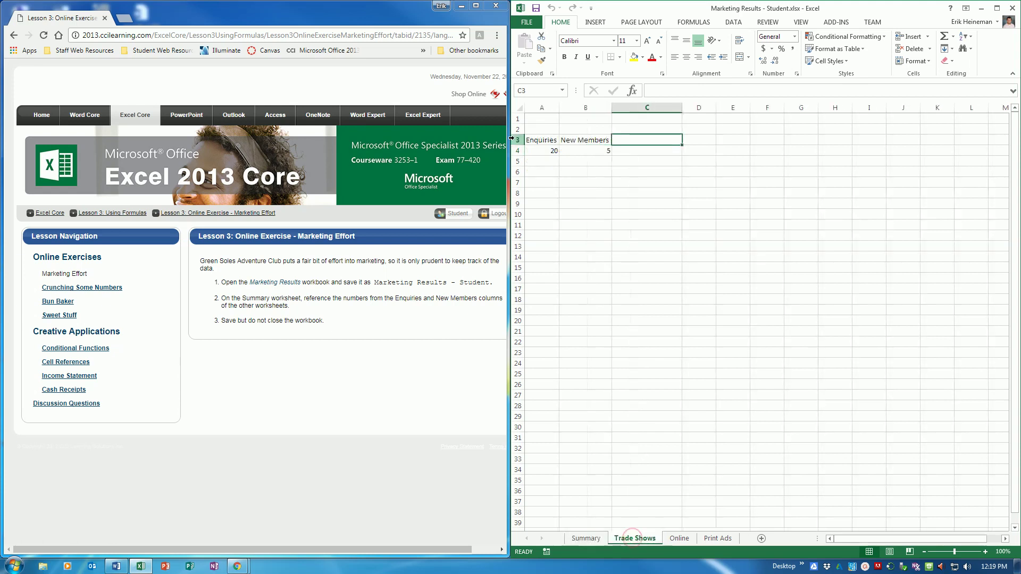
{"action": "left_click", "coordinate": [549, 151]}
{"action": "left_click", "coordinate": [566, 149]}
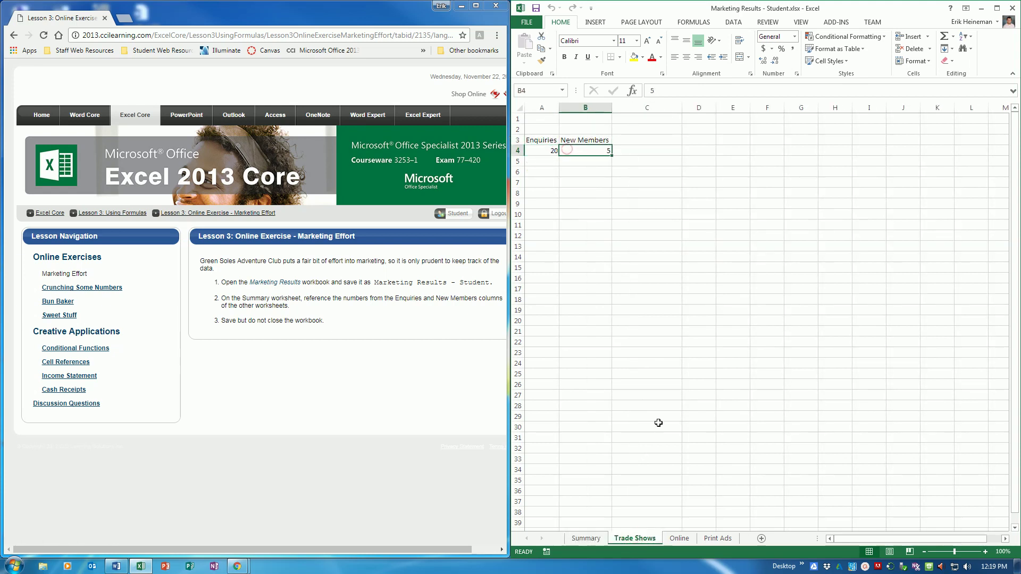
{"action": "left_click", "coordinate": [679, 538]}
{"action": "left_click", "coordinate": [718, 539]}
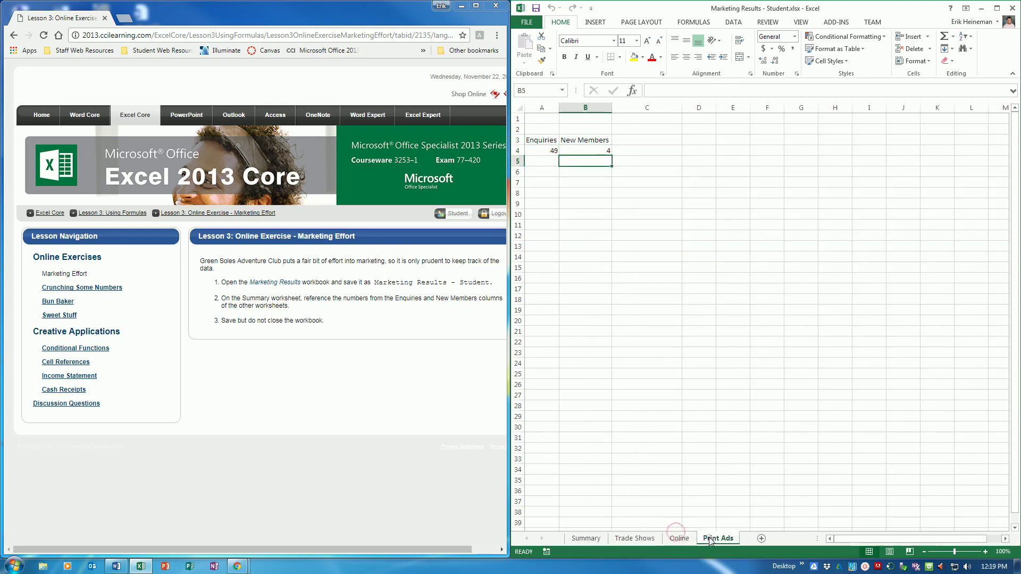
{"action": "left_click", "coordinate": [634, 539]}
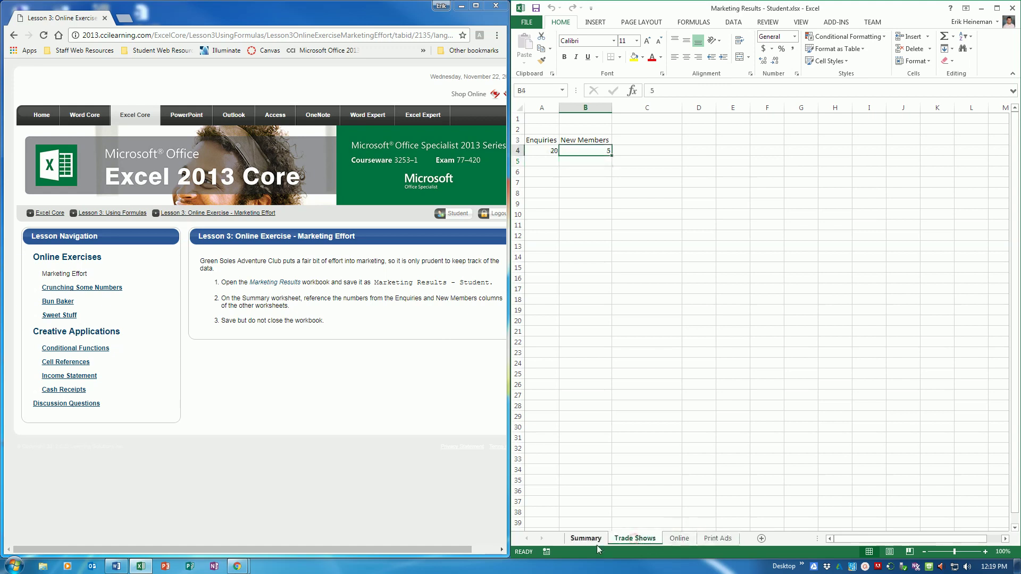
- In Summary cell B4, enter a formula referencing the enquiries in cell A4 of the Trade Shows sheet
{"action": "left_click", "coordinate": [585, 539]}
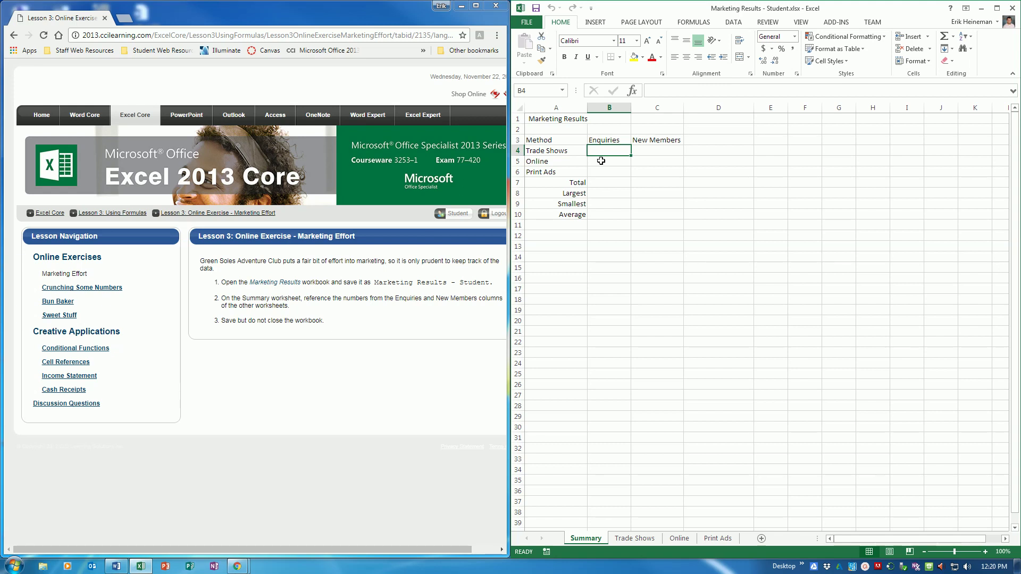
{"action": "type", "text": "="}
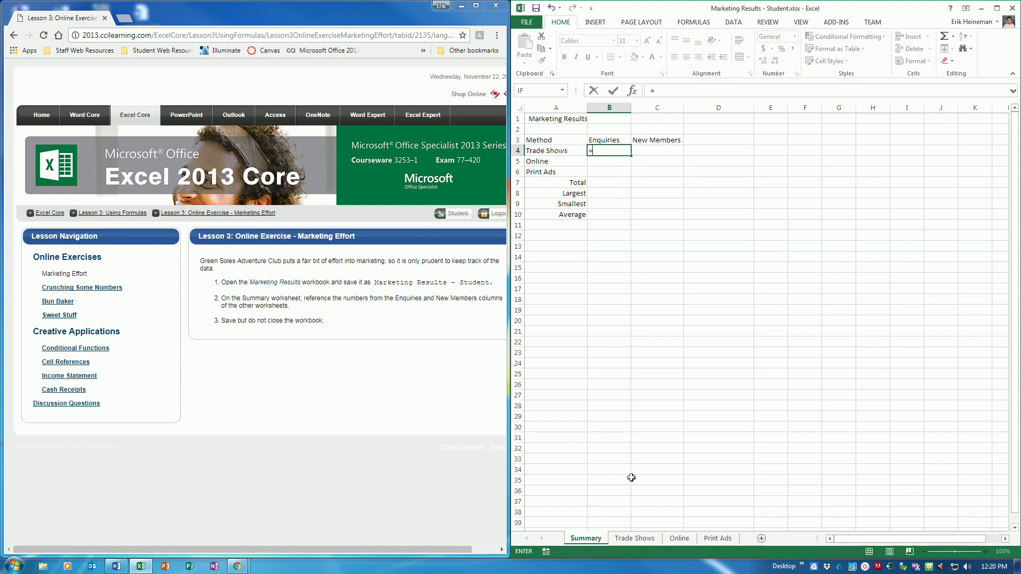
{"action": "left_click", "coordinate": [634, 539]}
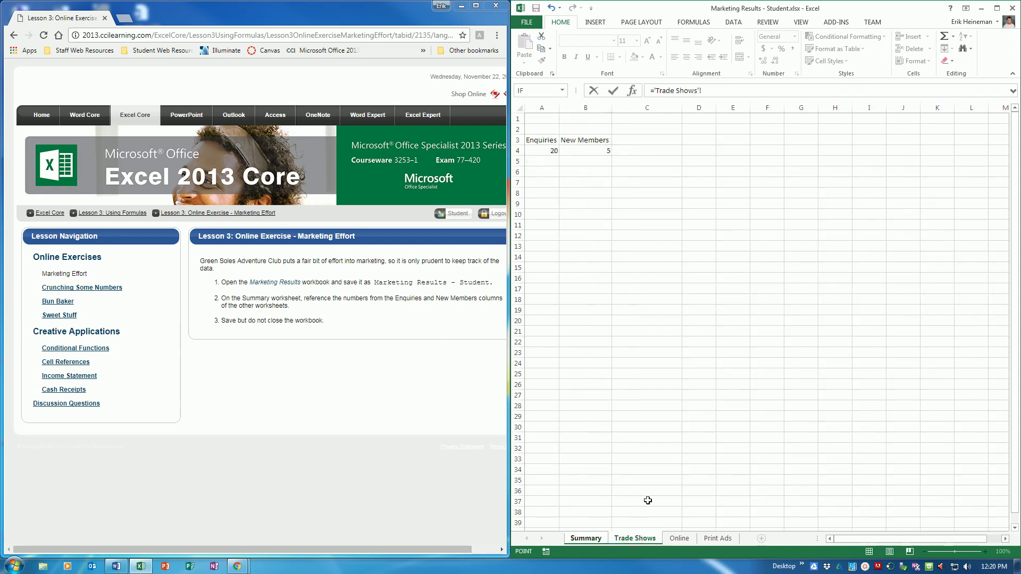
{"action": "left_click", "coordinate": [539, 148]}
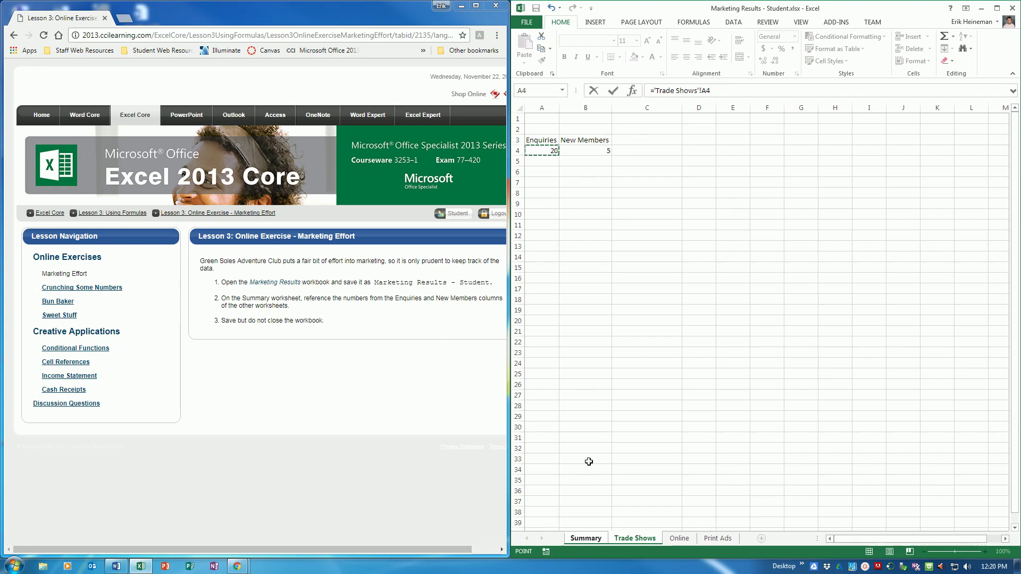
{"action": "key", "text": "Return"}
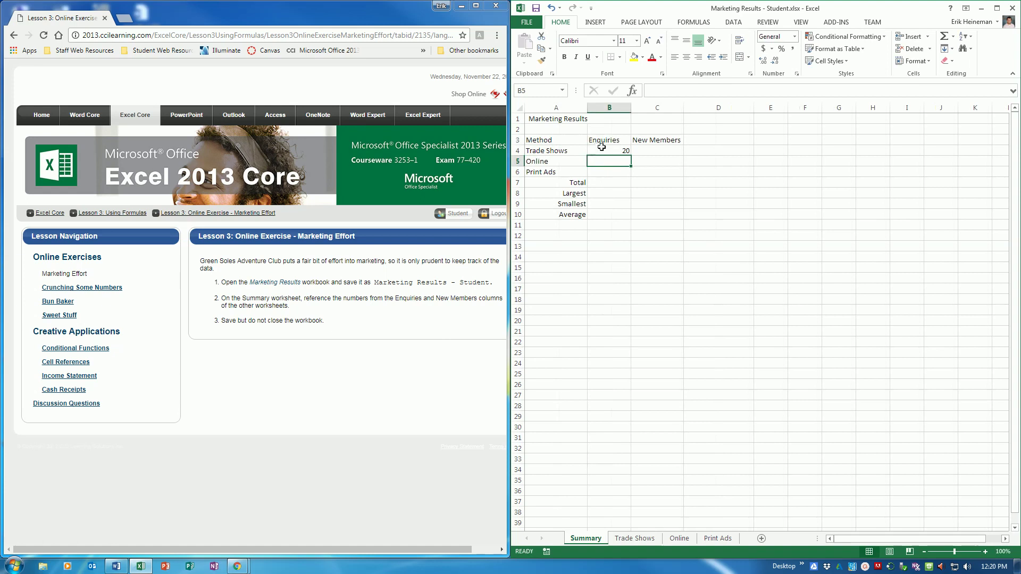
{"action": "left_click", "coordinate": [605, 150]}
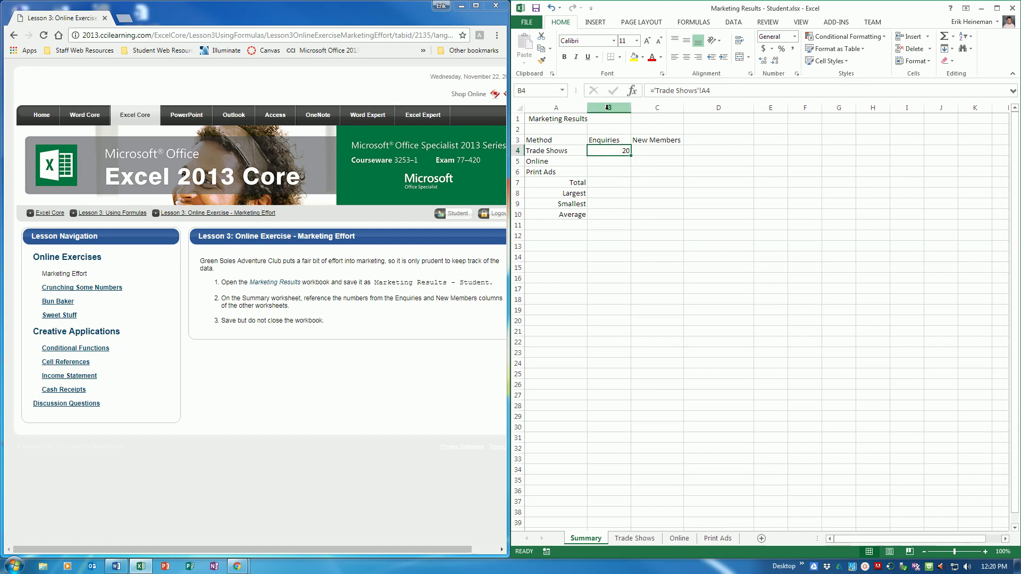
- In Summary cell B5, enter a formula referencing the enquiries in cell A4 of the Online sheet
{"action": "left_click", "coordinate": [684, 541]}
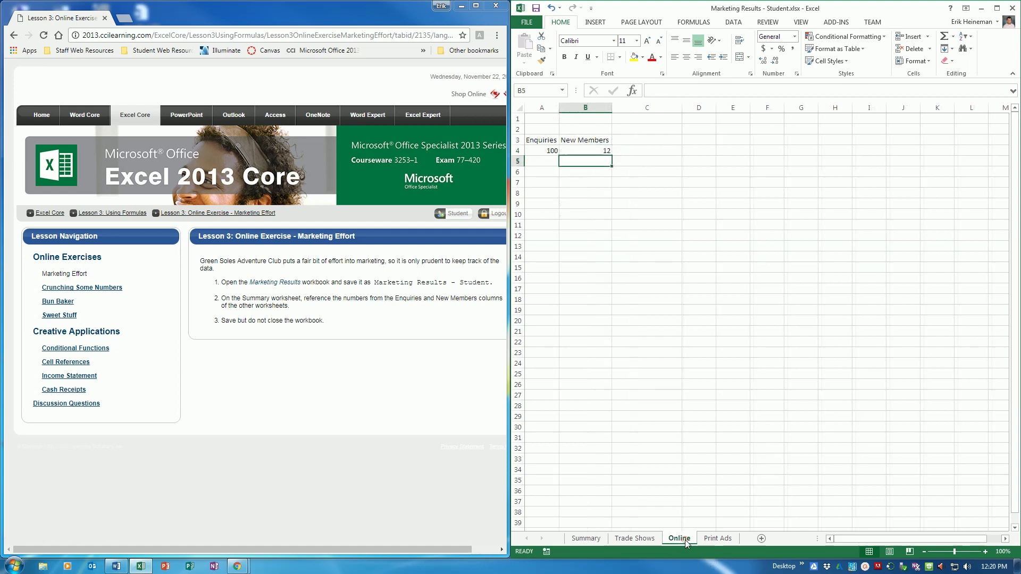
{"action": "left_click", "coordinate": [585, 539]}
{"action": "key", "text": "Return"}
{"action": "type", "text": "="}
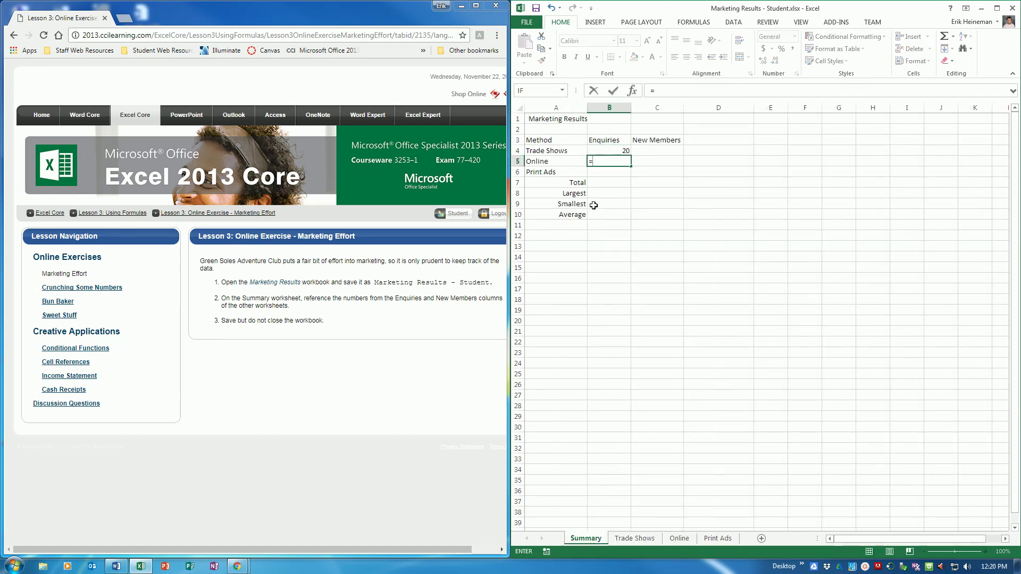
{"action": "left_click", "coordinate": [682, 537]}
{"action": "left_click", "coordinate": [542, 151]}
{"action": "key", "text": "Return"}
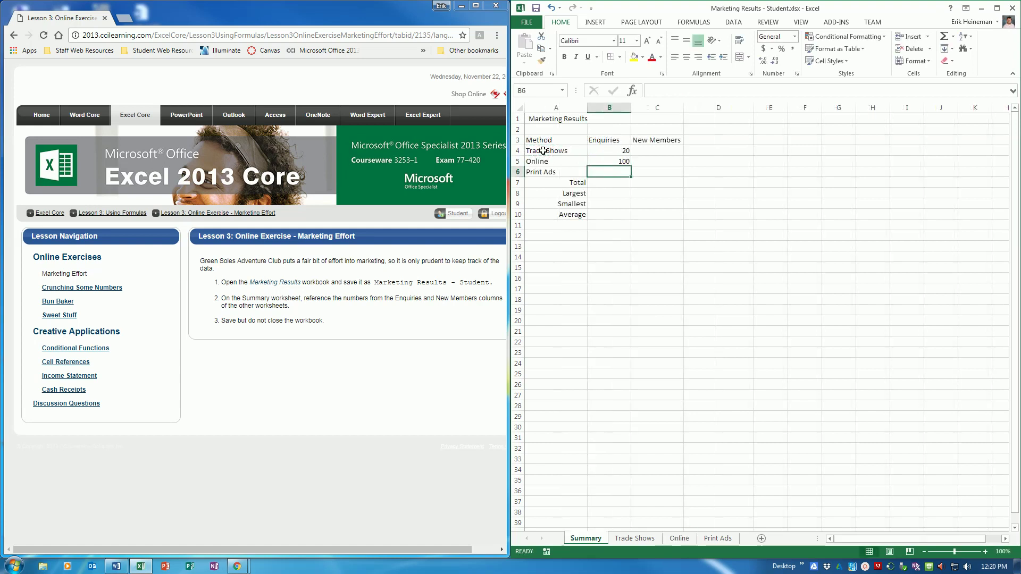
- In Summary cell B6, enter a formula referencing the enquiries in cell A4 of the Print Ads sheet
{"action": "type", "text": "="}
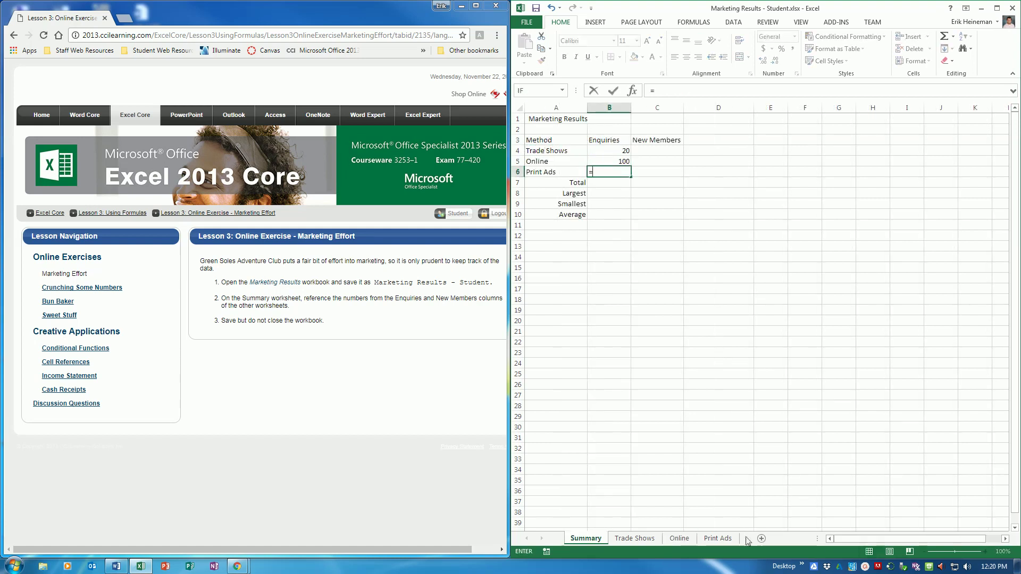
{"action": "left_click", "coordinate": [718, 538]}
{"action": "left_click", "coordinate": [545, 147]}
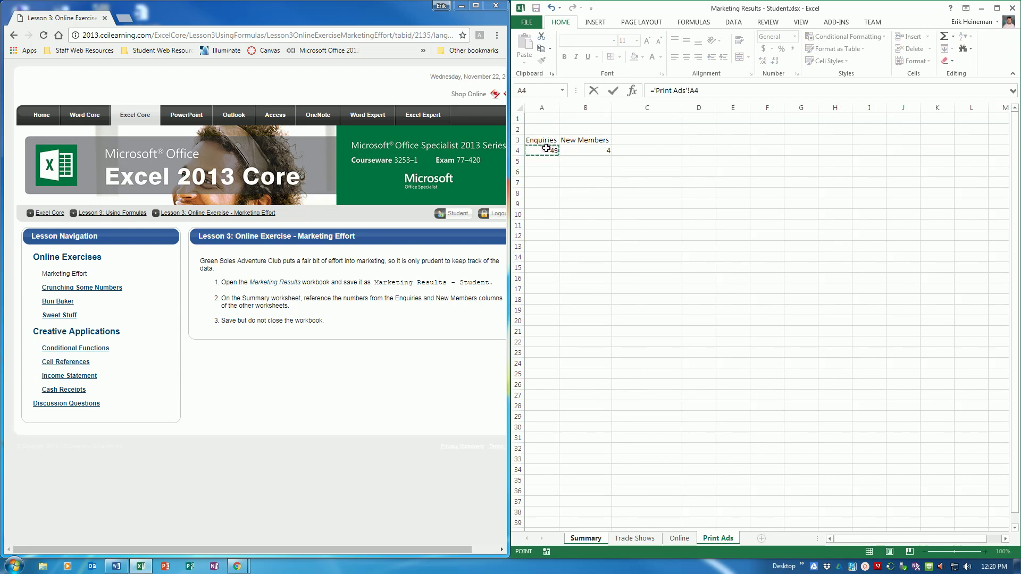
{"action": "key", "text": "Return"}
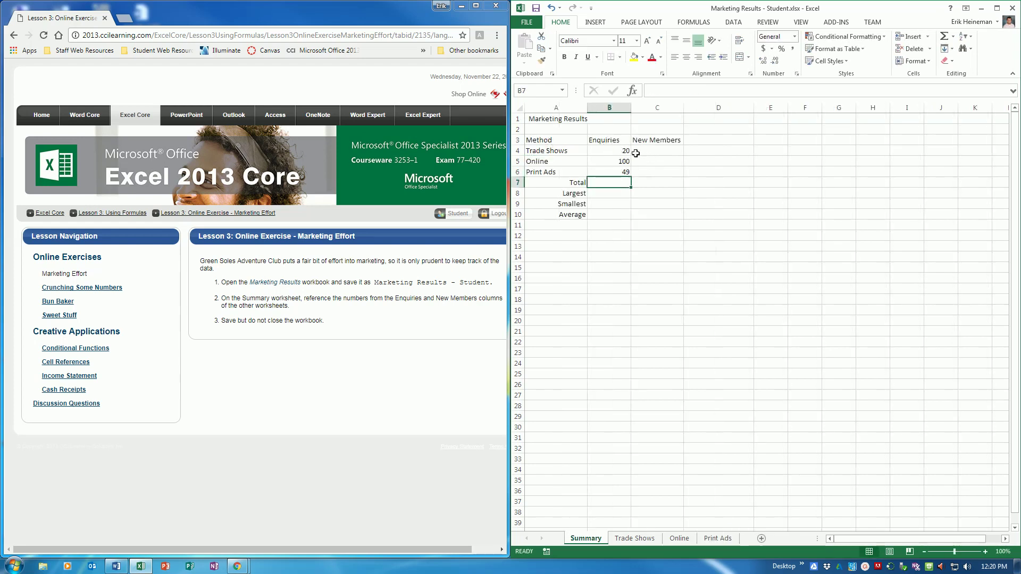
- Fill the reference formulas in B4:B6 across into the New Members column, C4:C6
{"action": "left_click_drag", "start_coordinate": [622, 151], "coordinate": [624, 173]}
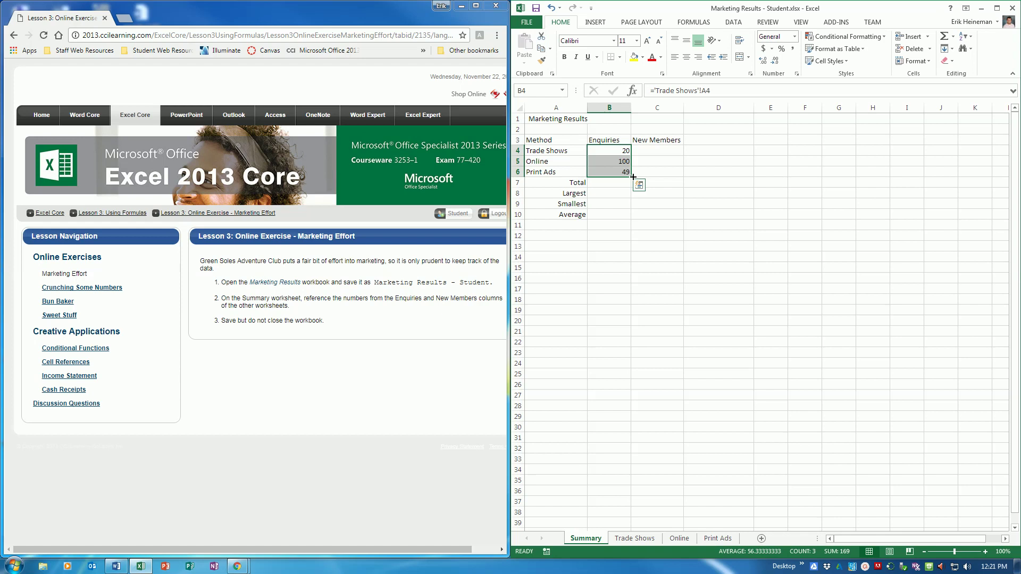
{"action": "left_click_drag", "start_coordinate": [632, 177], "coordinate": [675, 175]}
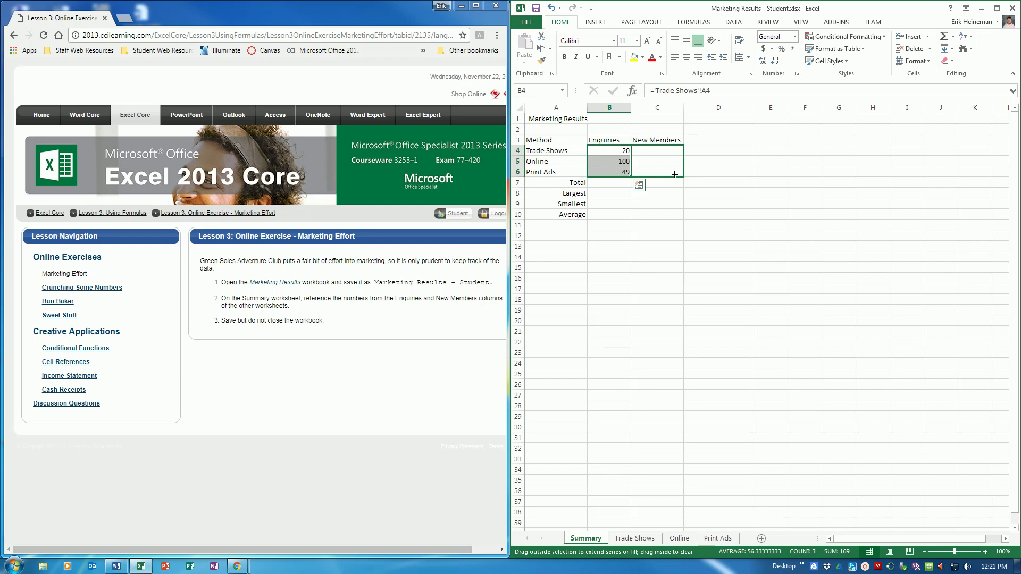
{"action": "left_click_drag", "start_coordinate": [675, 174], "coordinate": [675, 175]}
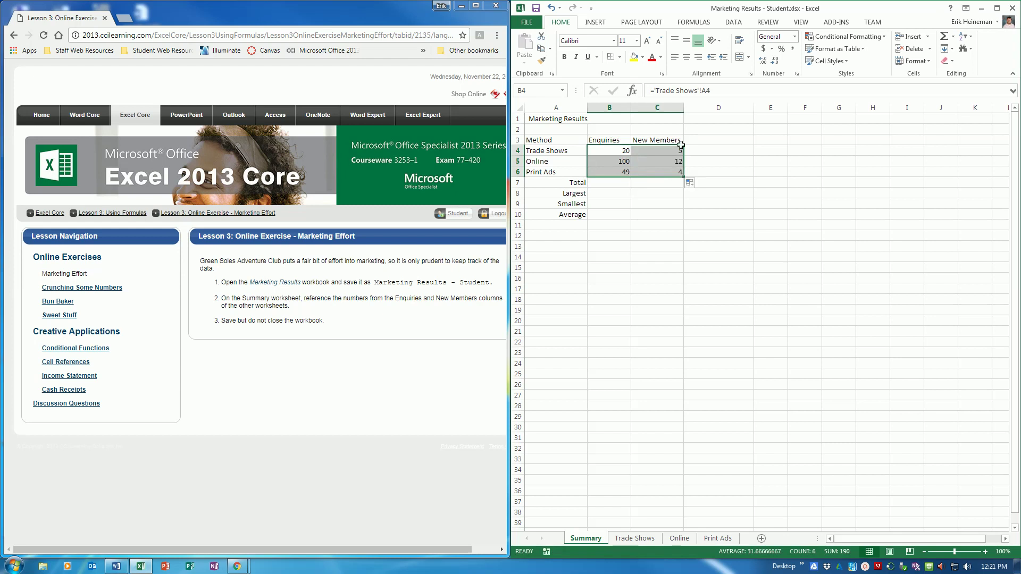
- Check the New Members figures on the Trade Shows, Online and Print Ads sheets against the filled Summary column
{"action": "left_click", "coordinate": [635, 539]}
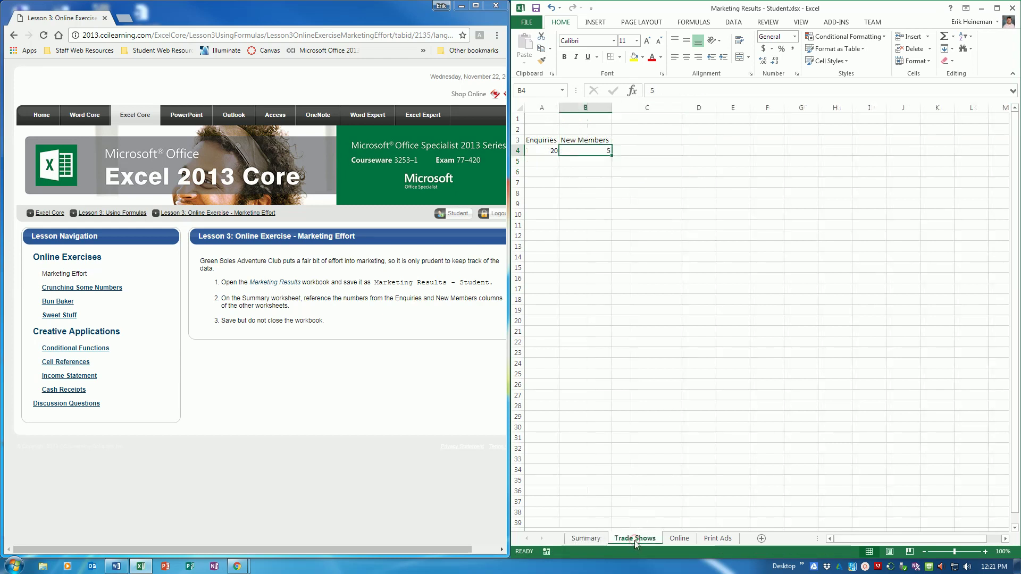
{"action": "left_click", "coordinate": [675, 538]}
{"action": "left_click", "coordinate": [732, 539]}
{"action": "left_click", "coordinate": [679, 539]}
{"action": "left_click", "coordinate": [635, 539]}
{"action": "left_click", "coordinate": [587, 538]}
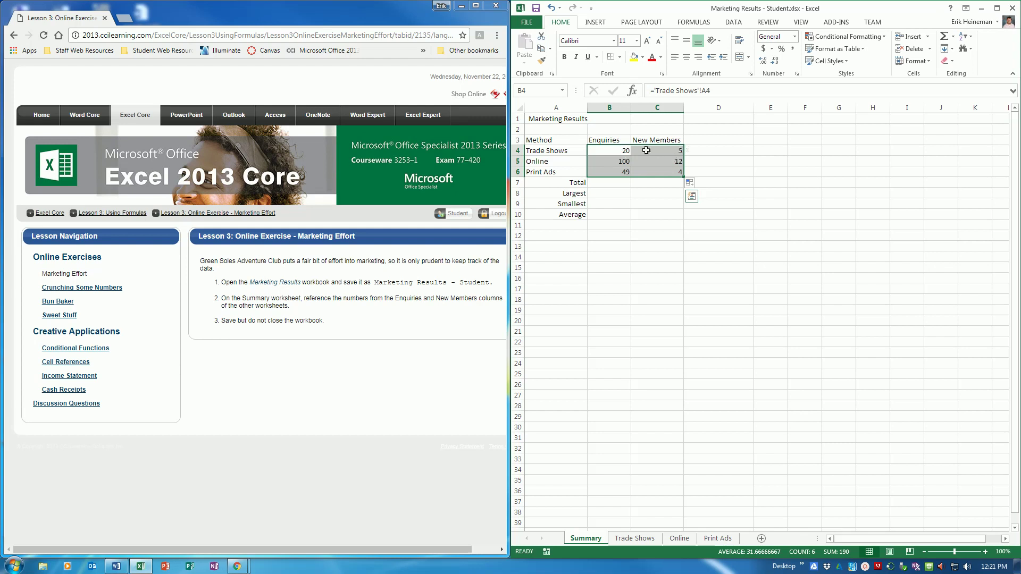
- Save the Marketing Results - Student workbook with the completed references on the Summary sheet
{"action": "left_click", "coordinate": [607, 151]}
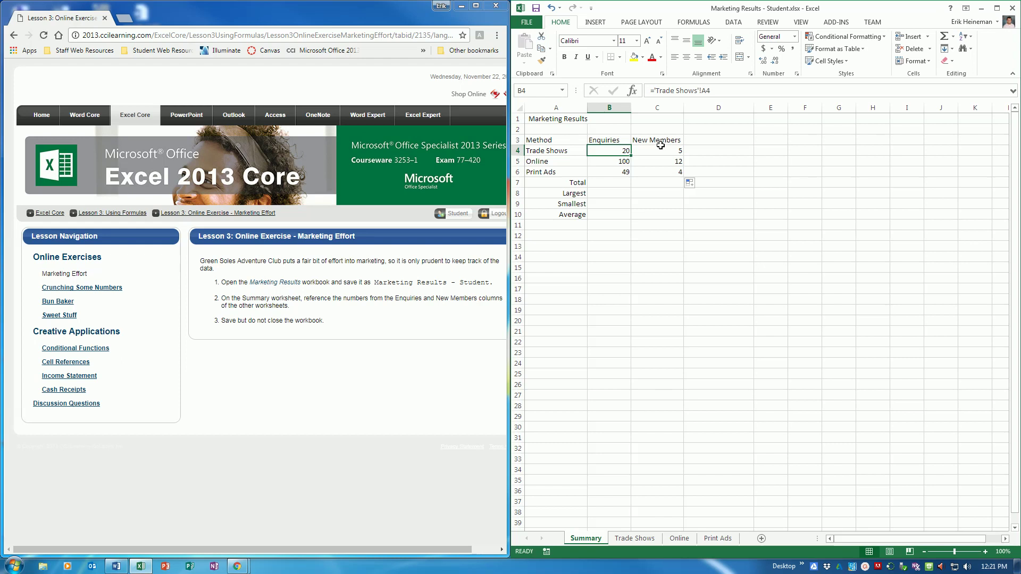
{"action": "left_click", "coordinate": [536, 8]}
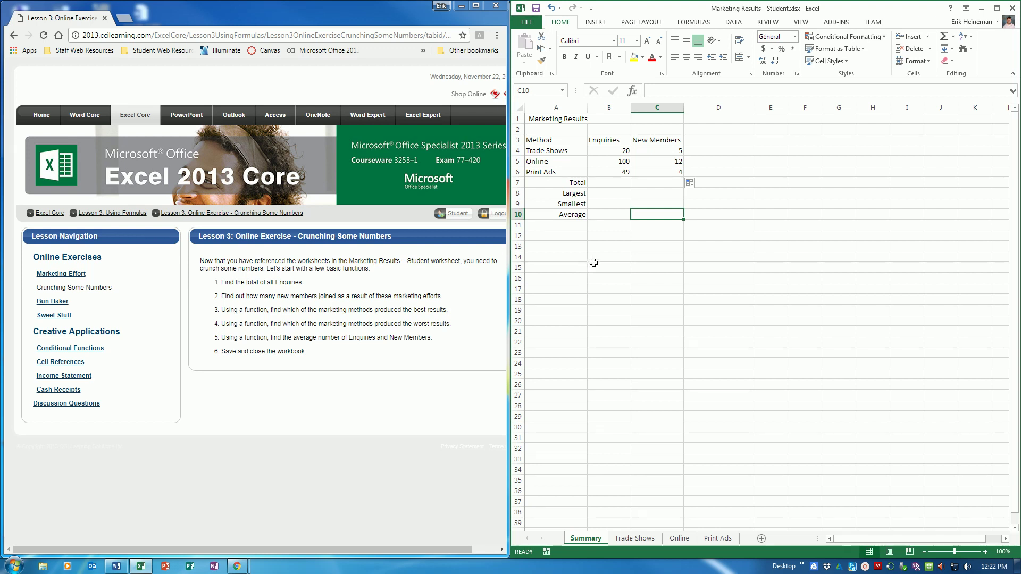
- Total the enquiries in cell B7 with the SUM function over B4:B6 and fill the formula across to C7
{"action": "left_click", "coordinate": [602, 181]}
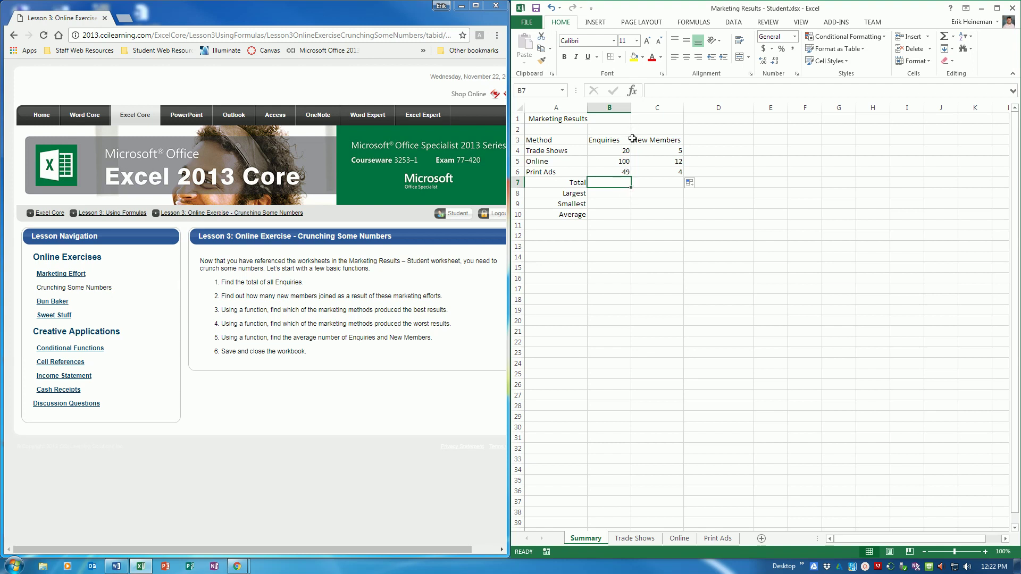
{"action": "left_click", "coordinate": [634, 91]}
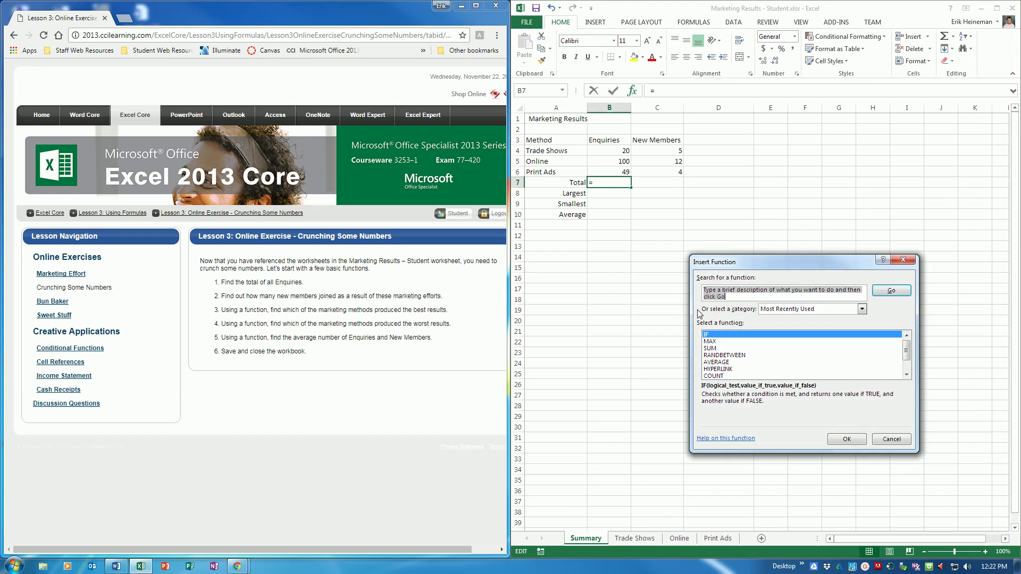
{"action": "left_click", "coordinate": [717, 348]}
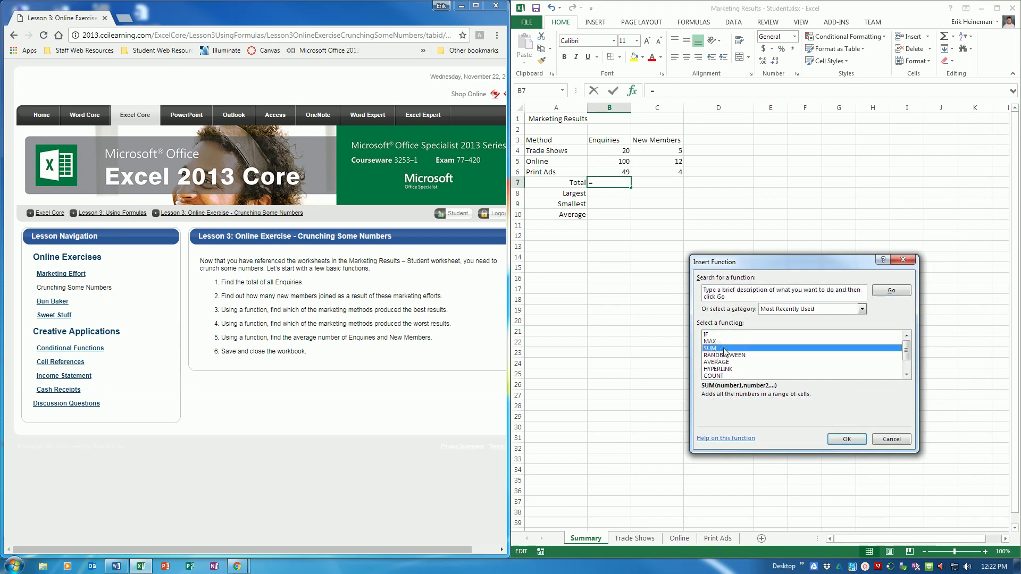
{"action": "left_click", "coordinate": [839, 439]}
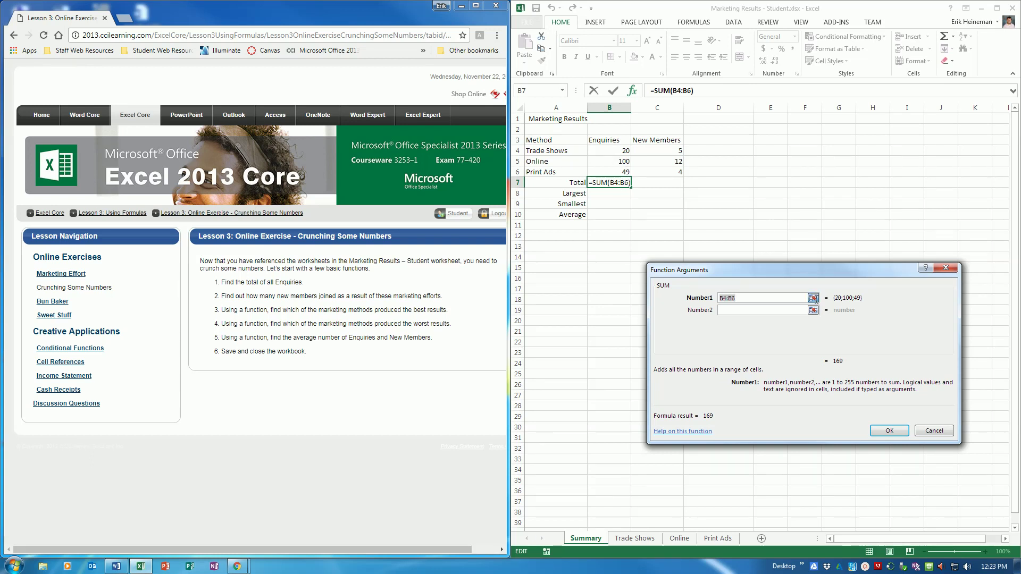
{"action": "left_click", "coordinate": [813, 297]}
{"action": "left_click_drag", "start_coordinate": [617, 150], "coordinate": [616, 173]}
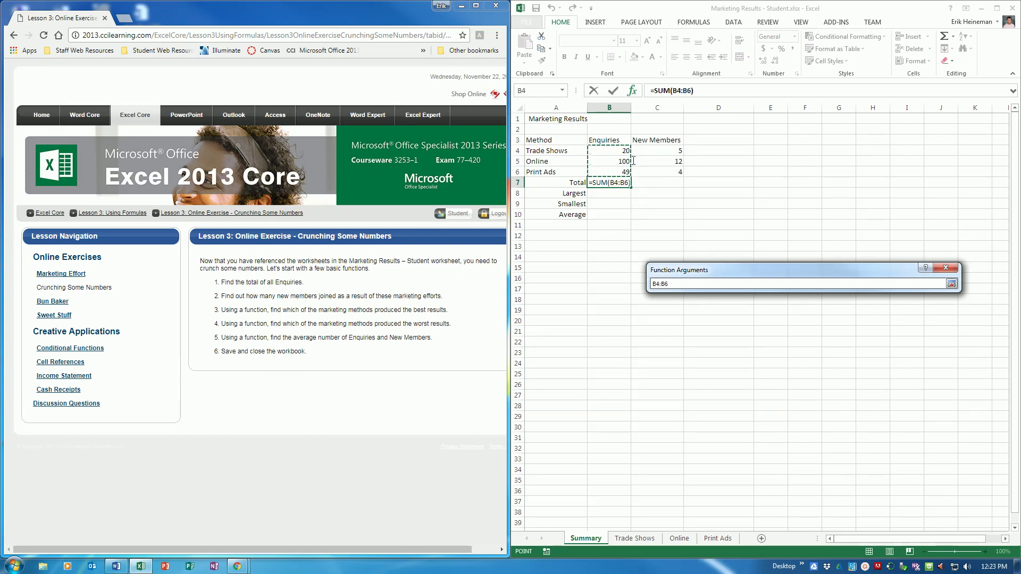
{"action": "left_click", "coordinate": [951, 283]}
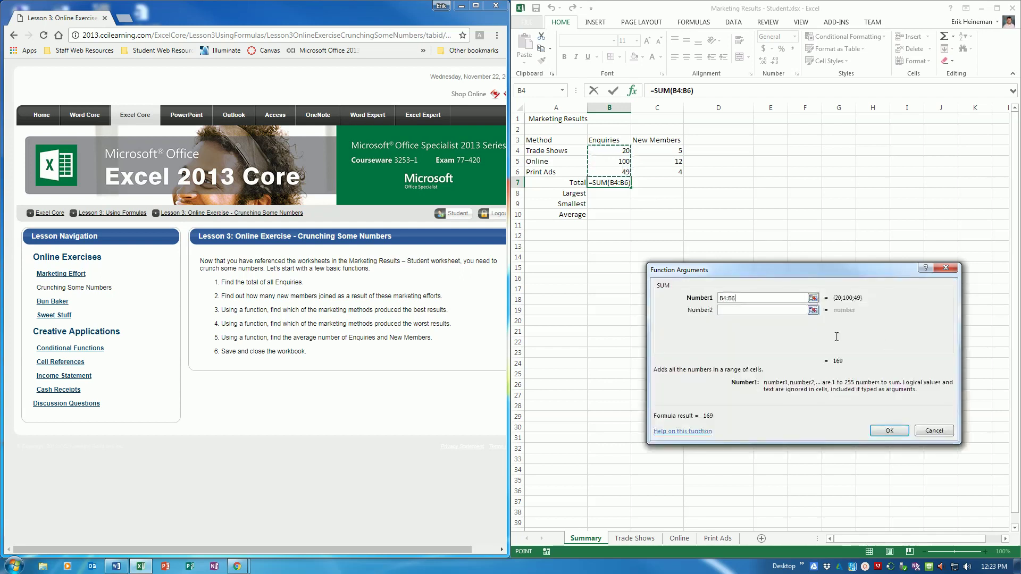
{"action": "left_click", "coordinate": [893, 432]}
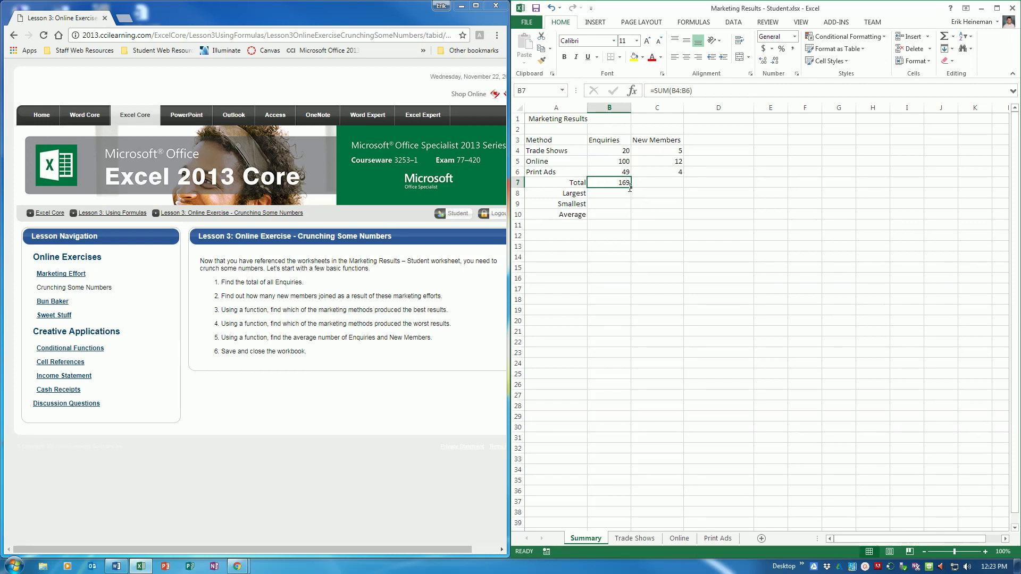
{"action": "left_click_drag", "start_coordinate": [631, 187], "coordinate": [684, 186]}
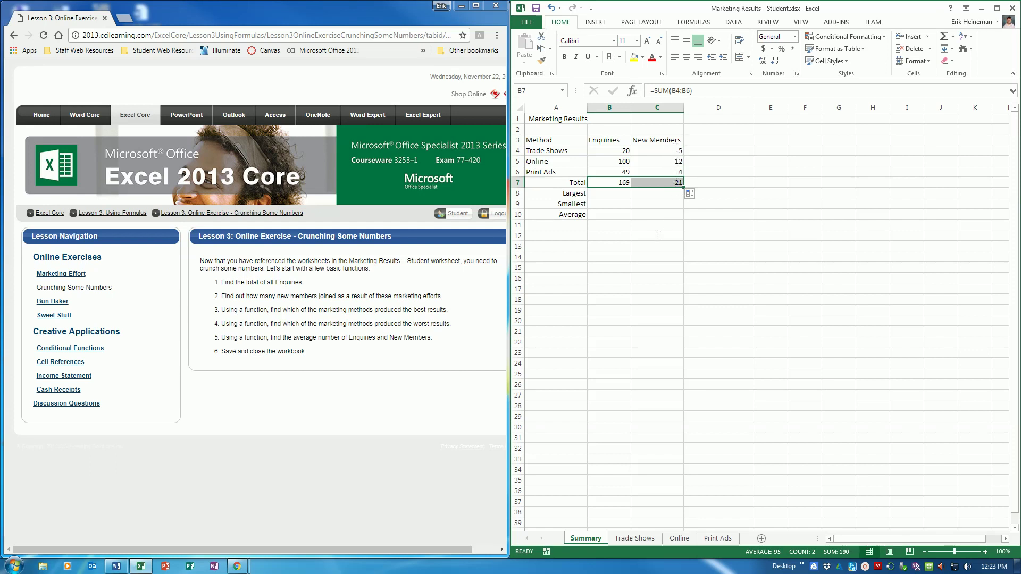
- Insert the MAX function in cell B8 to find the largest enquiries value in B4:B6
{"action": "left_click", "coordinate": [616, 193]}
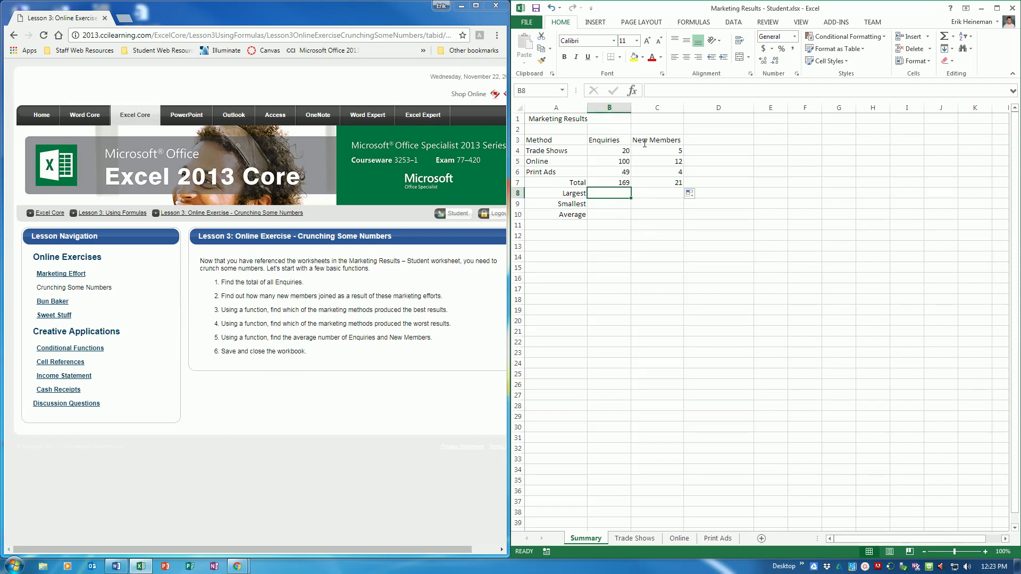
{"action": "left_click", "coordinate": [632, 91]}
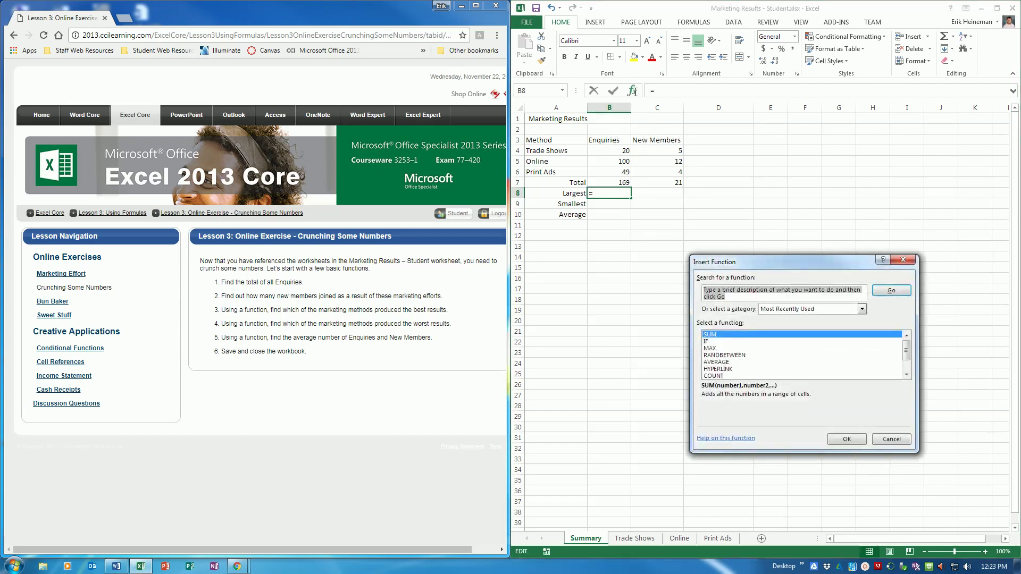
{"action": "left_click", "coordinate": [714, 348]}
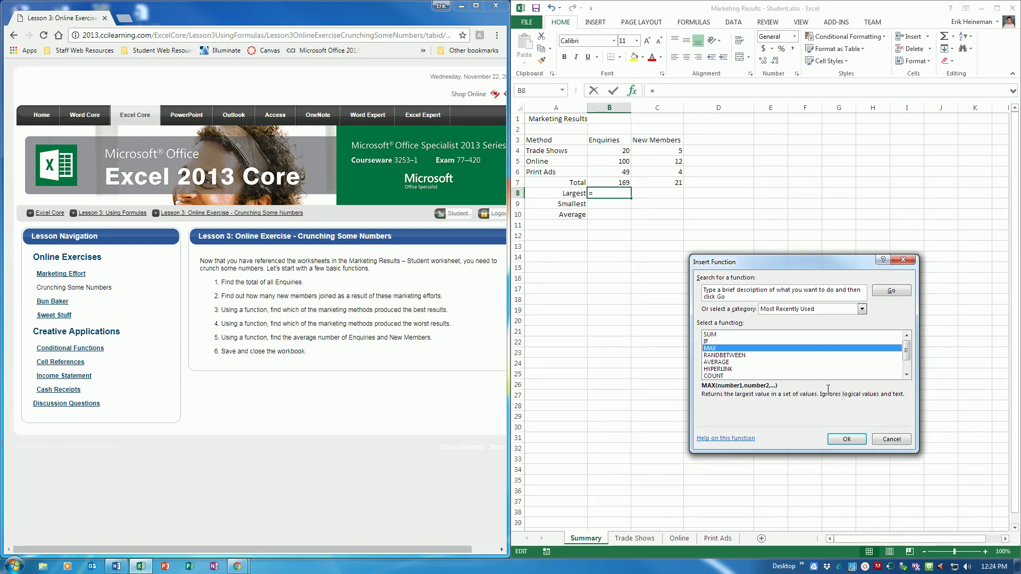
{"action": "left_click", "coordinate": [849, 439]}
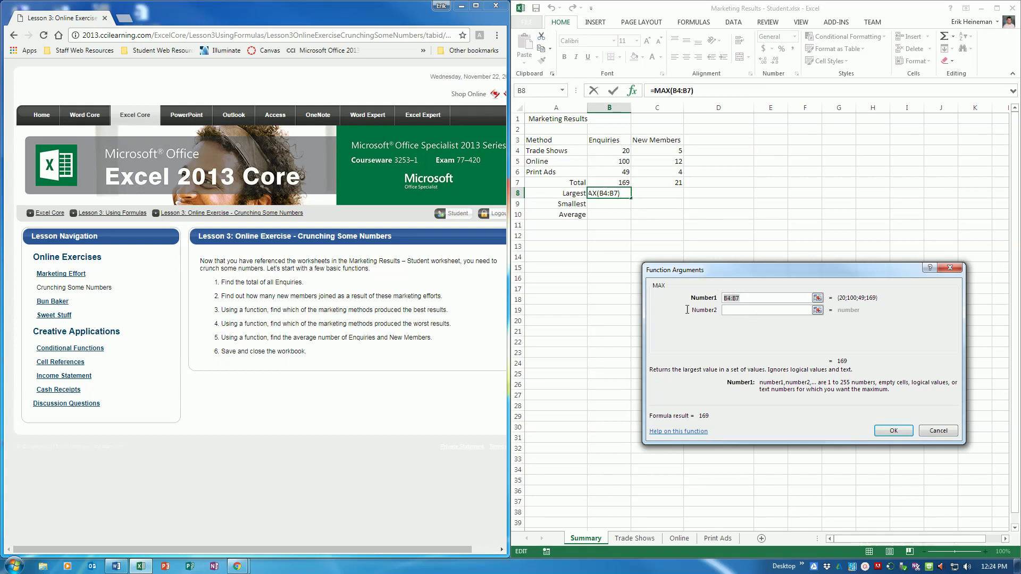
{"action": "left_click", "coordinate": [816, 298]}
{"action": "left_click_drag", "start_coordinate": [618, 151], "coordinate": [619, 171]}
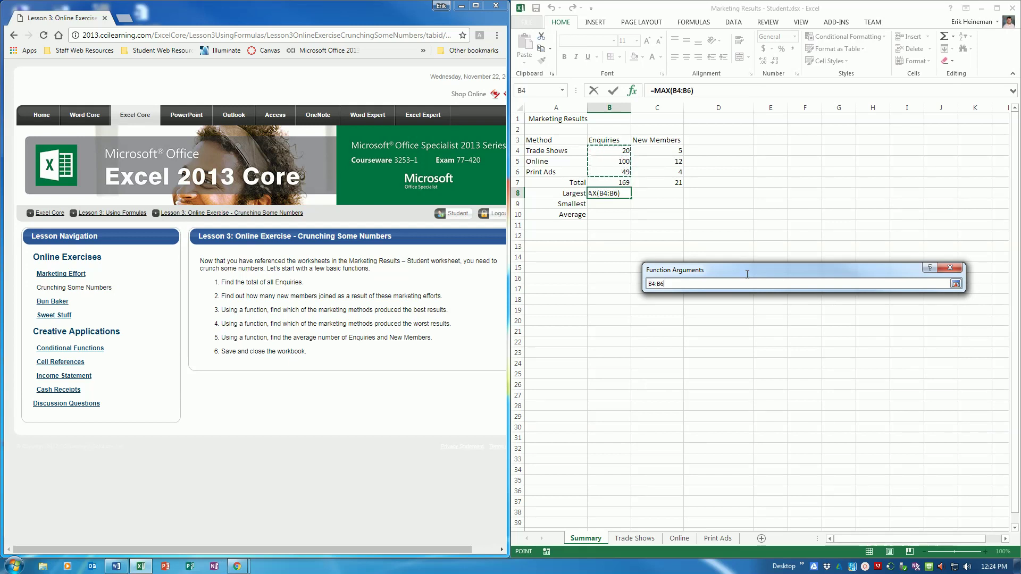
{"action": "left_click", "coordinate": [955, 284]}
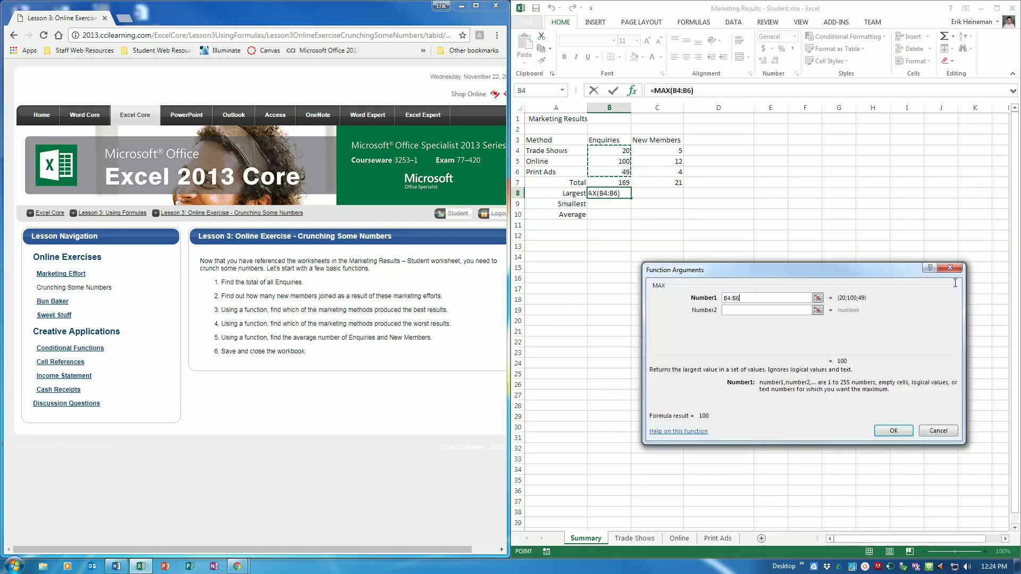
{"action": "left_click", "coordinate": [897, 430]}
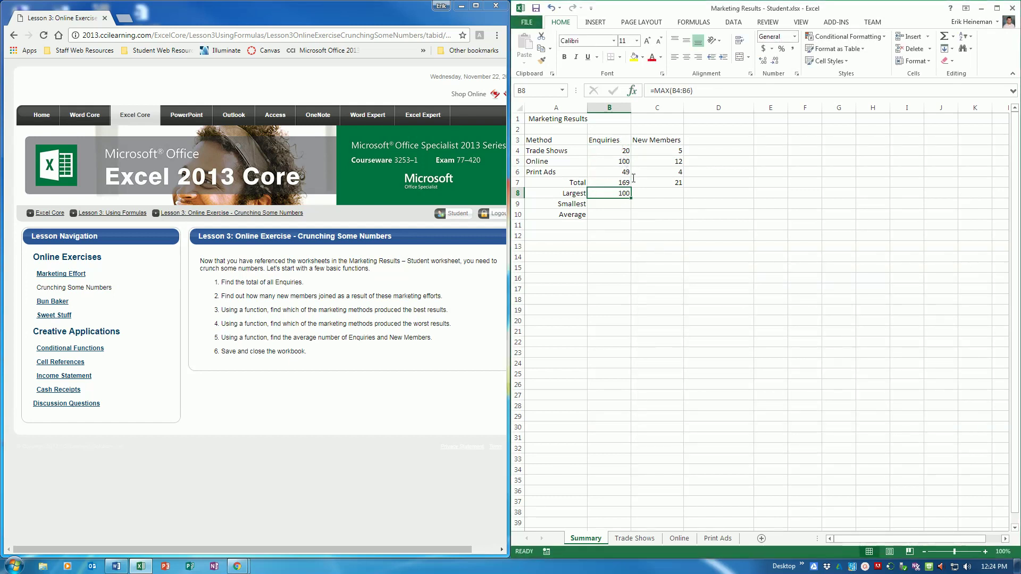
- Start inserting a function in cell B9 and look for MIN in the Math & Trig, Lookup & Reference and Information categories
{"action": "left_click", "coordinate": [624, 207]}
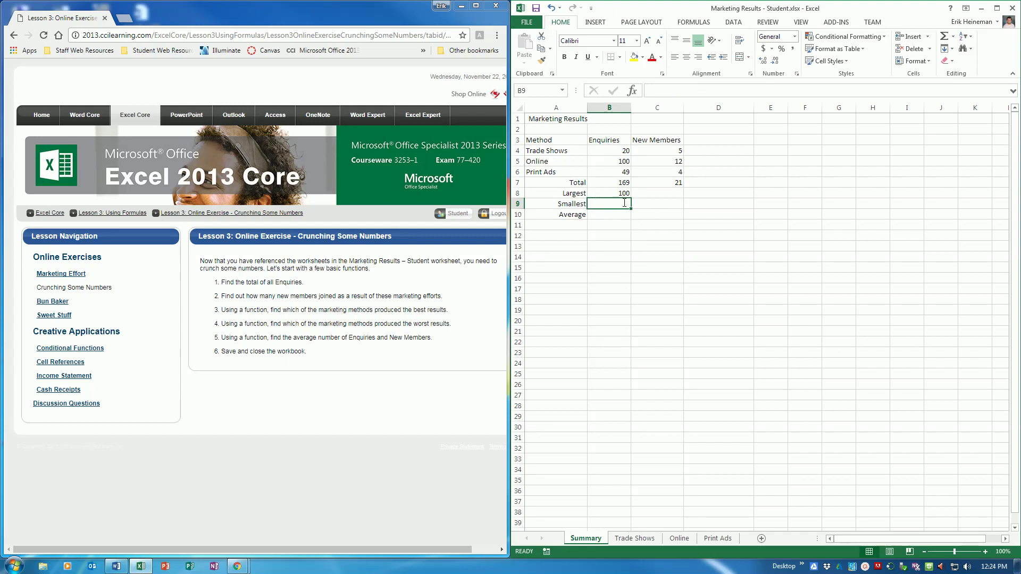
{"action": "left_click", "coordinate": [631, 90]}
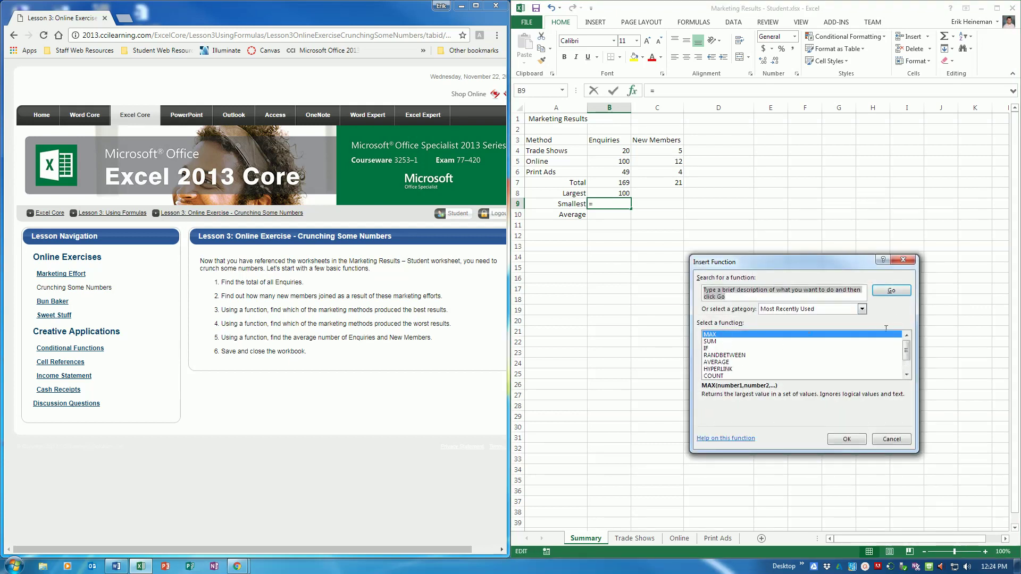
{"action": "left_click", "coordinate": [862, 309]}
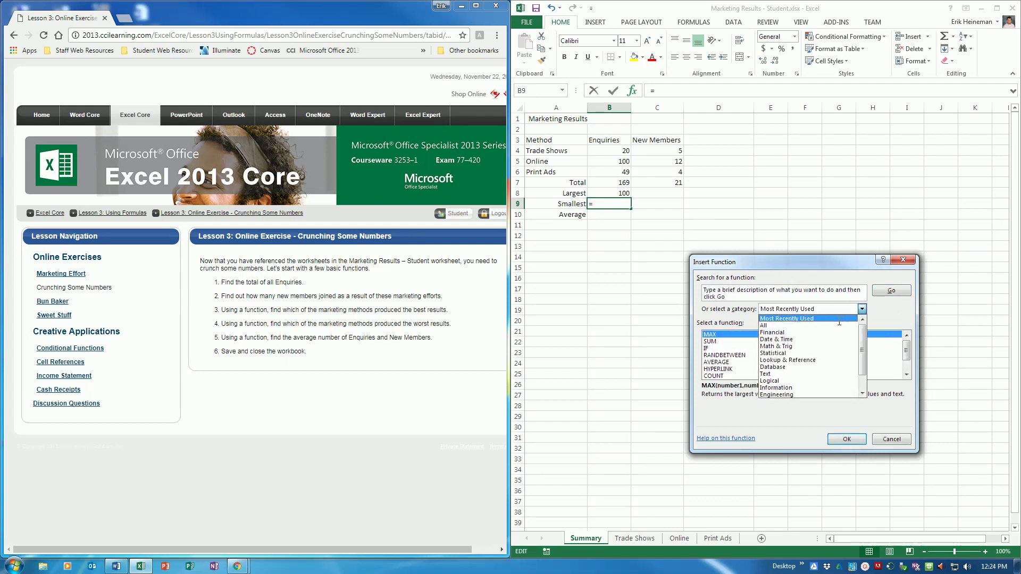
{"action": "left_click", "coordinate": [798, 346]}
{"action": "scroll", "coordinate": [784, 348], "scroll_direction": "down", "scroll_amount": 16}
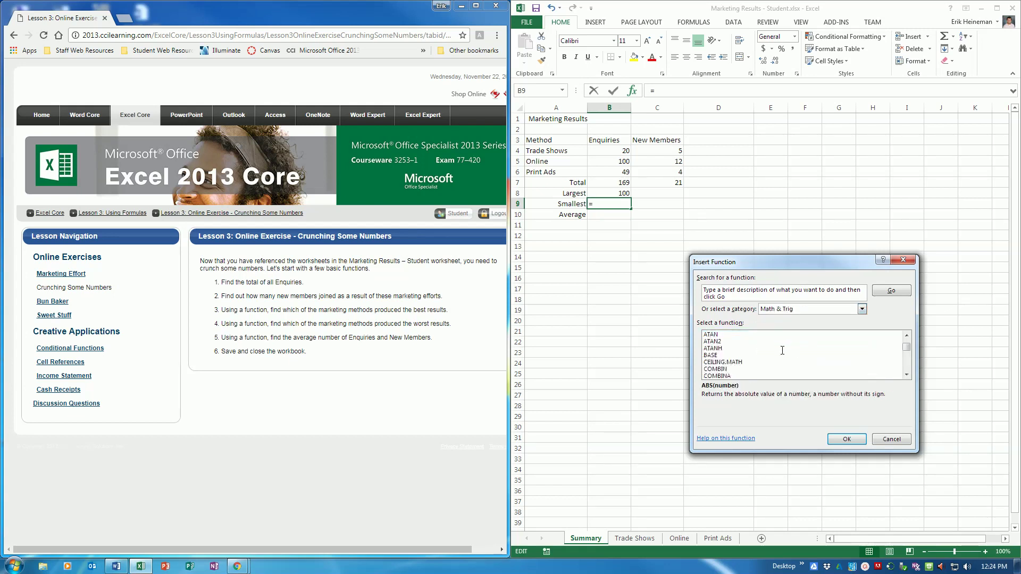
{"action": "scroll", "coordinate": [782, 351], "scroll_direction": "up", "scroll_amount": 3}
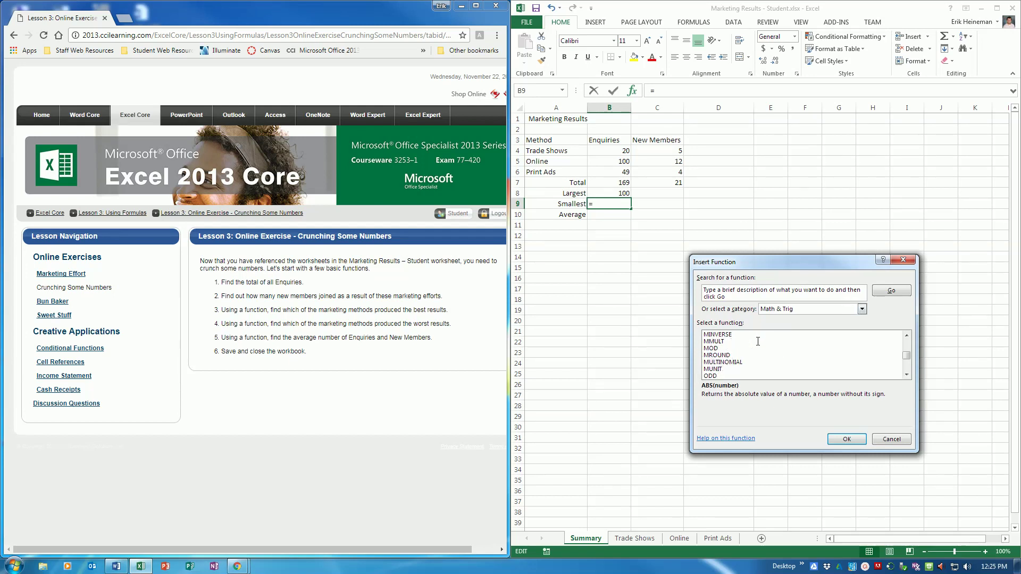
{"action": "left_click", "coordinate": [861, 308]}
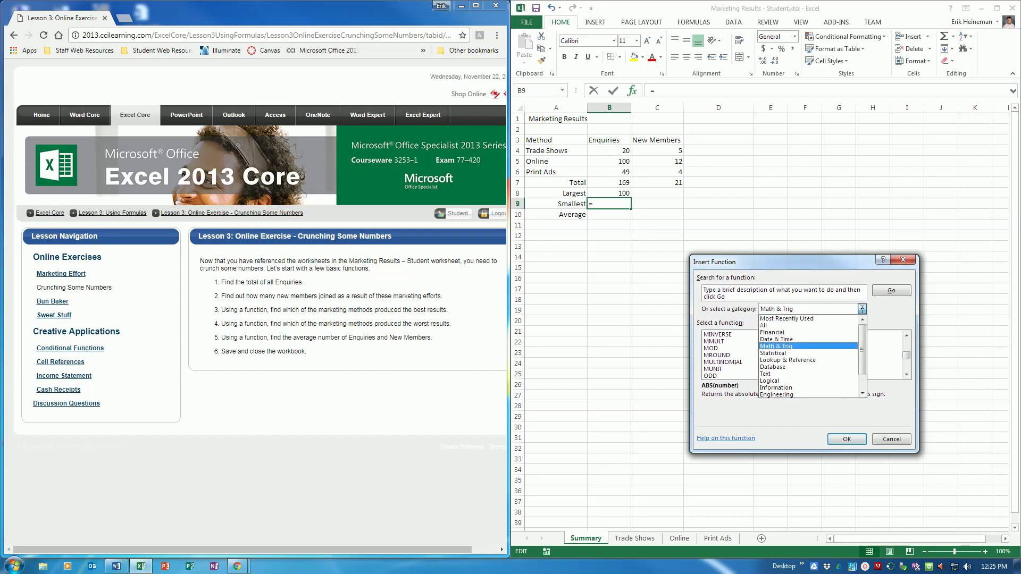
{"action": "left_click", "coordinate": [811, 361]}
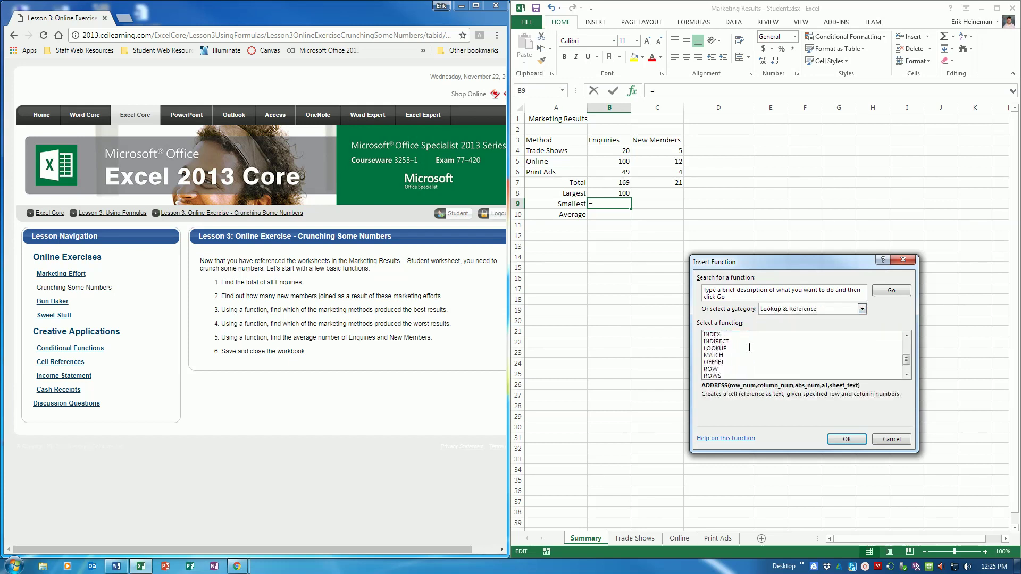
{"action": "scroll", "coordinate": [749, 347], "scroll_direction": "down", "scroll_amount": 1}
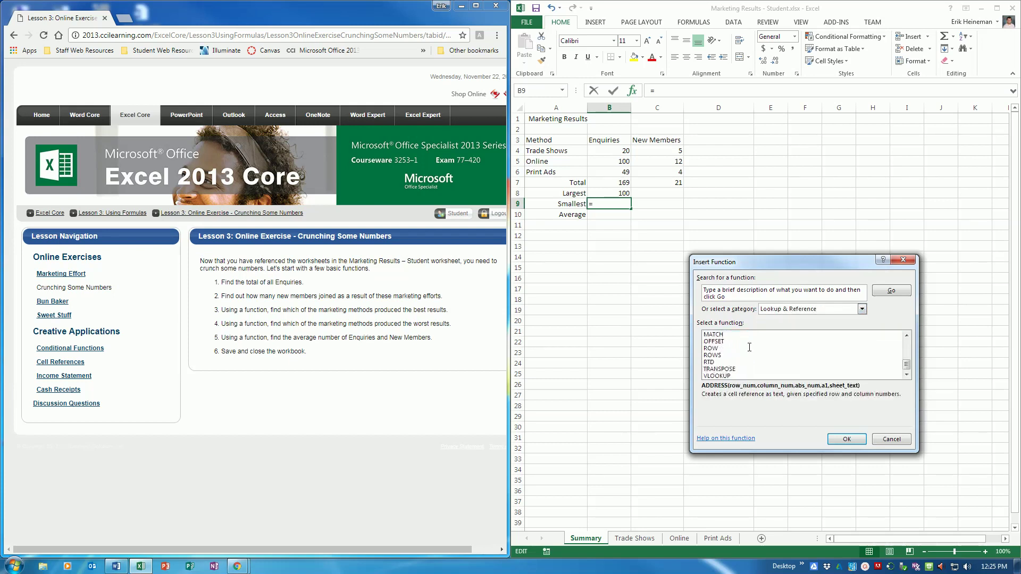
{"action": "left_click", "coordinate": [862, 309]}
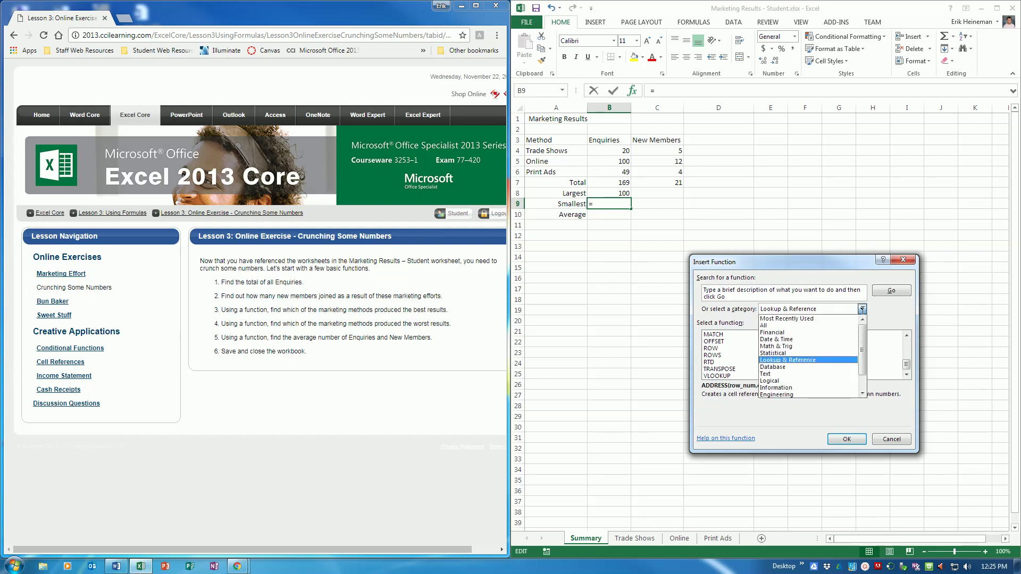
{"action": "left_click", "coordinate": [791, 387]}
{"action": "scroll", "coordinate": [748, 354], "scroll_direction": "down", "scroll_amount": 5}
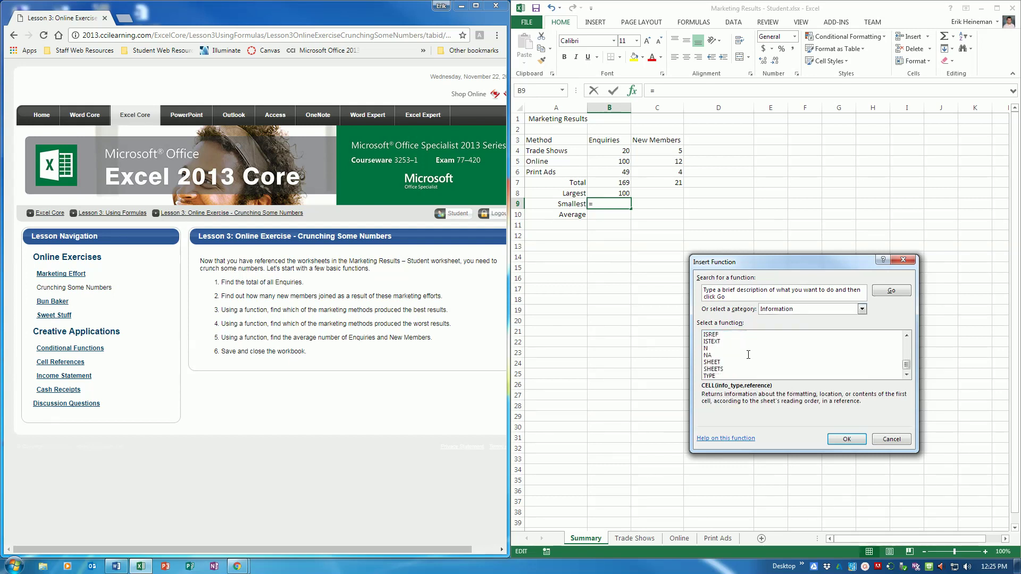
{"action": "scroll", "coordinate": [748, 354], "scroll_direction": "up", "scroll_amount": 3}
- Find and select the MIN function in the All category of the function list for cell B9
{"action": "left_click", "coordinate": [812, 309]}
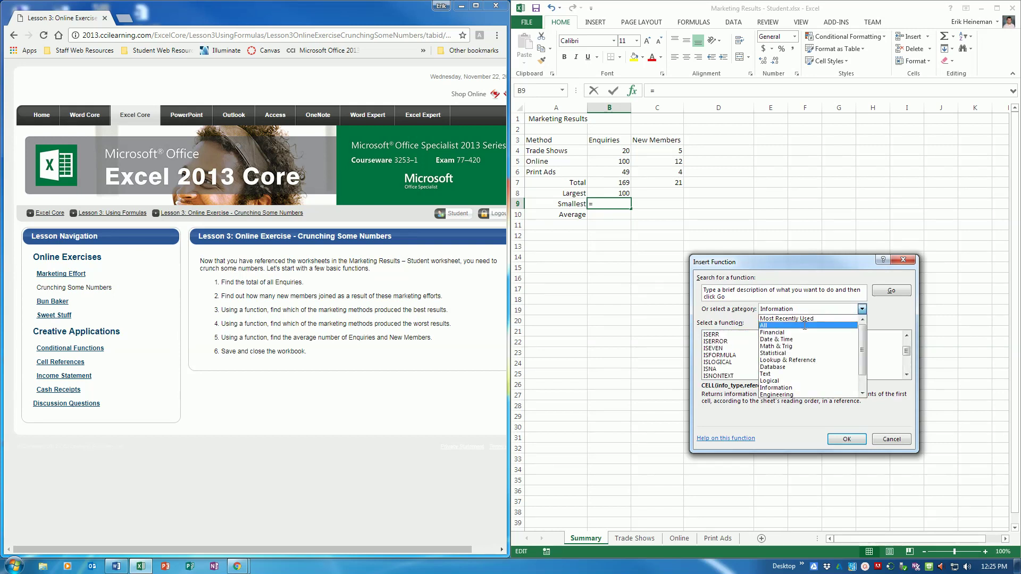
{"action": "left_click", "coordinate": [805, 326]}
{"action": "scroll", "coordinate": [741, 343], "scroll_direction": "down", "scroll_amount": 5}
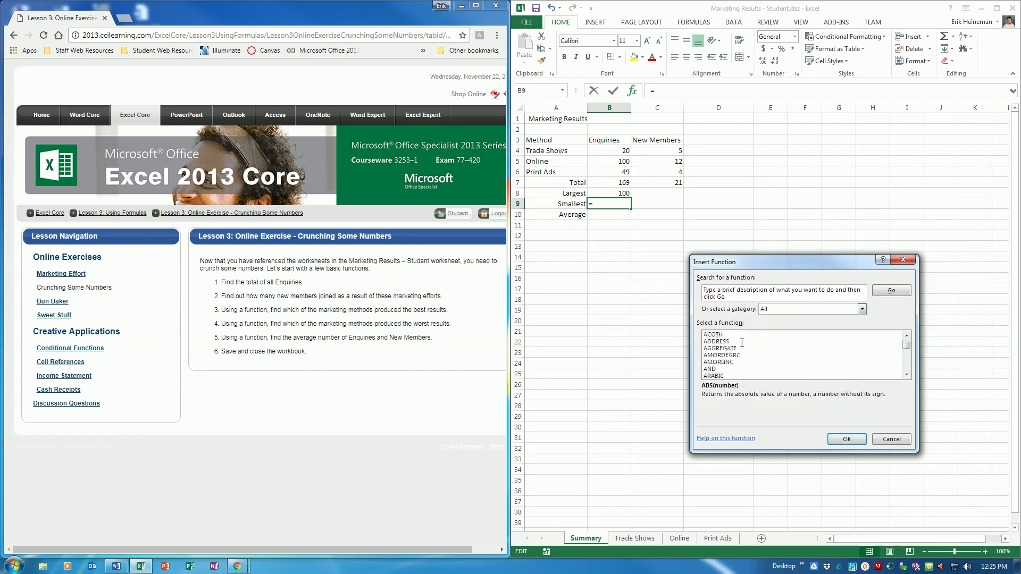
{"action": "scroll", "coordinate": [742, 343], "scroll_direction": "down", "scroll_amount": 20}
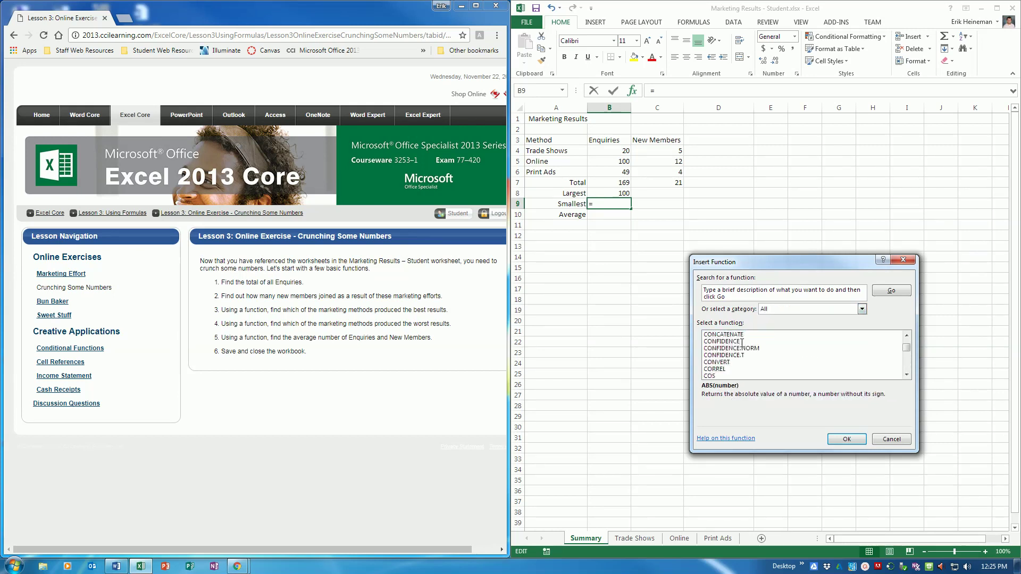
{"action": "scroll", "coordinate": [742, 343], "scroll_direction": "down", "scroll_amount": 20}
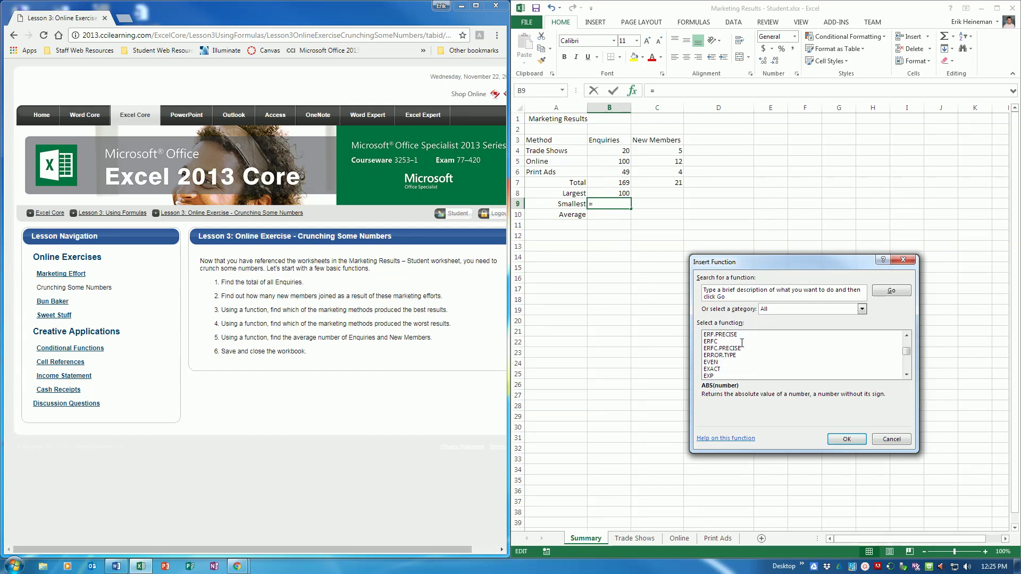
{"action": "scroll", "coordinate": [741, 343], "scroll_direction": "down", "scroll_amount": 18}
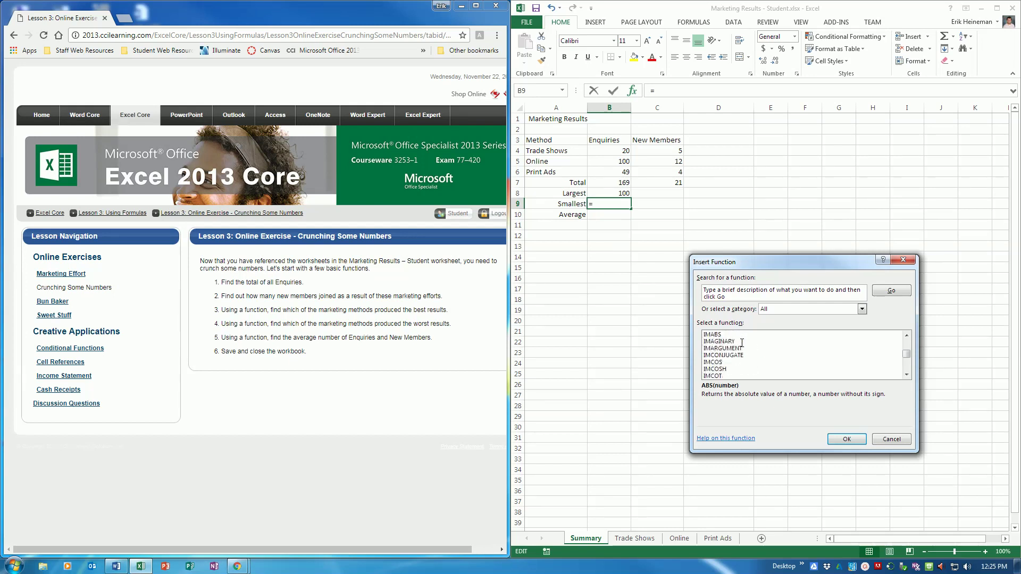
{"action": "scroll", "coordinate": [742, 343], "scroll_direction": "down", "scroll_amount": 20}
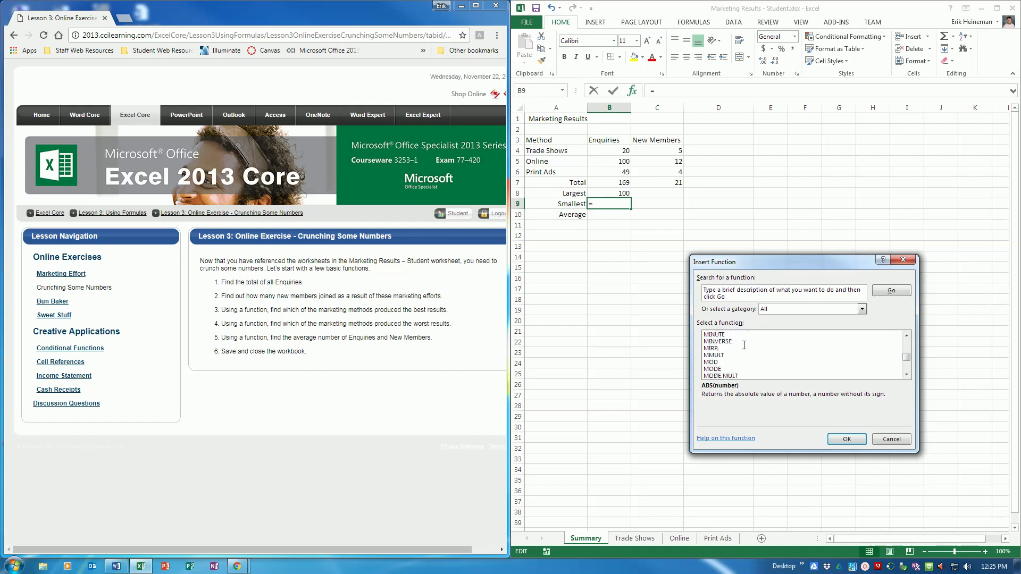
{"action": "scroll", "coordinate": [744, 345], "scroll_direction": "down", "scroll_amount": 5}
{"action": "scroll", "coordinate": [744, 345], "scroll_direction": "up", "scroll_amount": 9}
{"action": "left_click", "coordinate": [711, 342]}
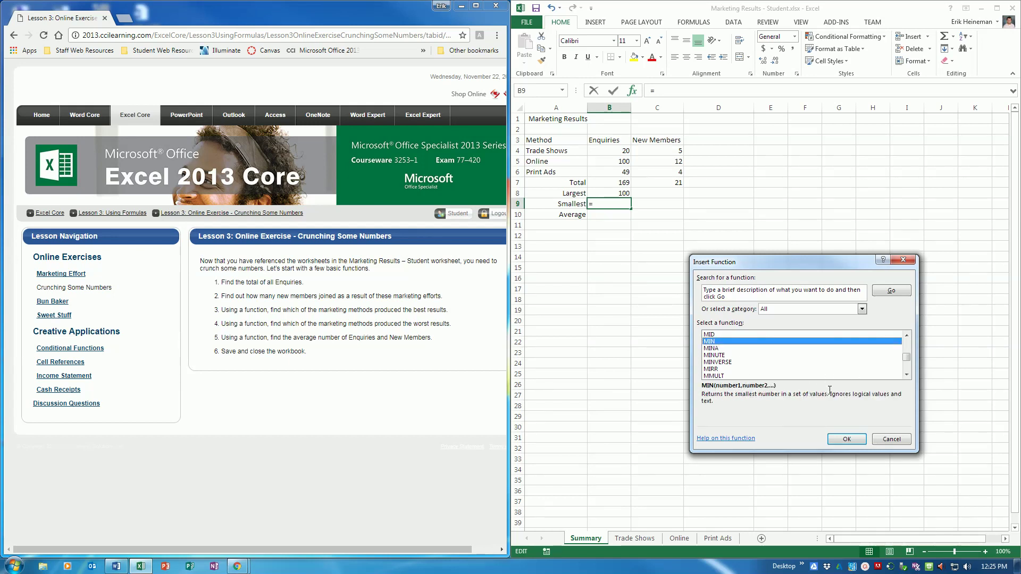
- Insert the MIN function in cell B9 with B4:B6 as its range to find the smallest enquiries value
{"action": "left_click", "coordinate": [859, 440]}
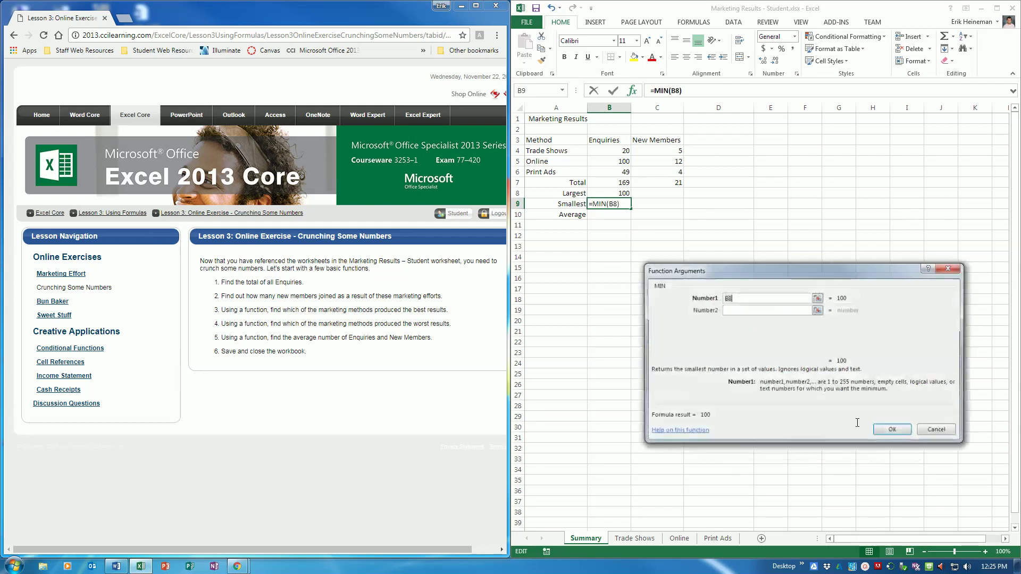
{"action": "left_click", "coordinate": [817, 298]}
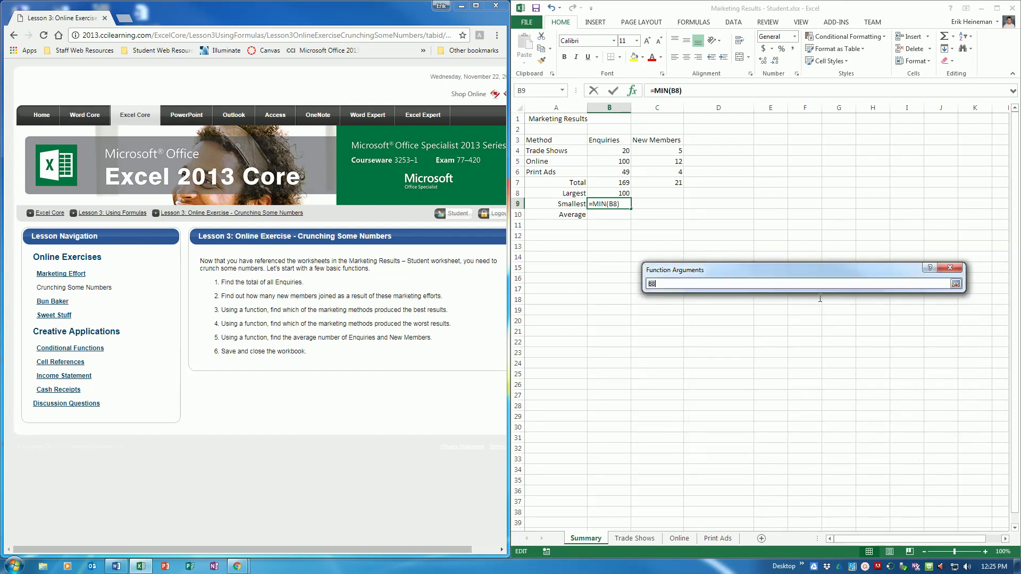
{"action": "left_click_drag", "start_coordinate": [625, 151], "coordinate": [624, 172]}
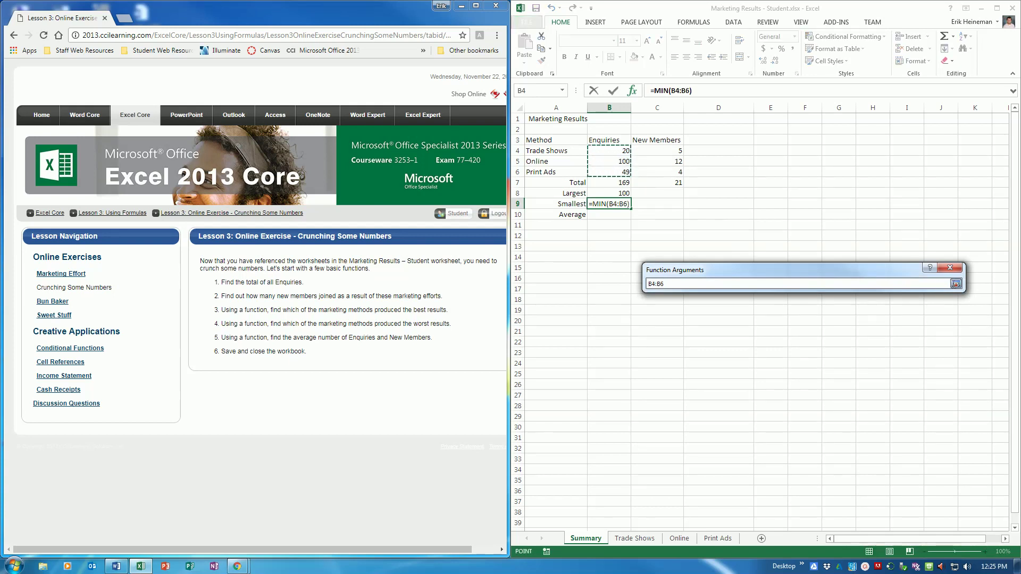
{"action": "left_click", "coordinate": [955, 284]}
{"action": "left_click", "coordinate": [885, 426]}
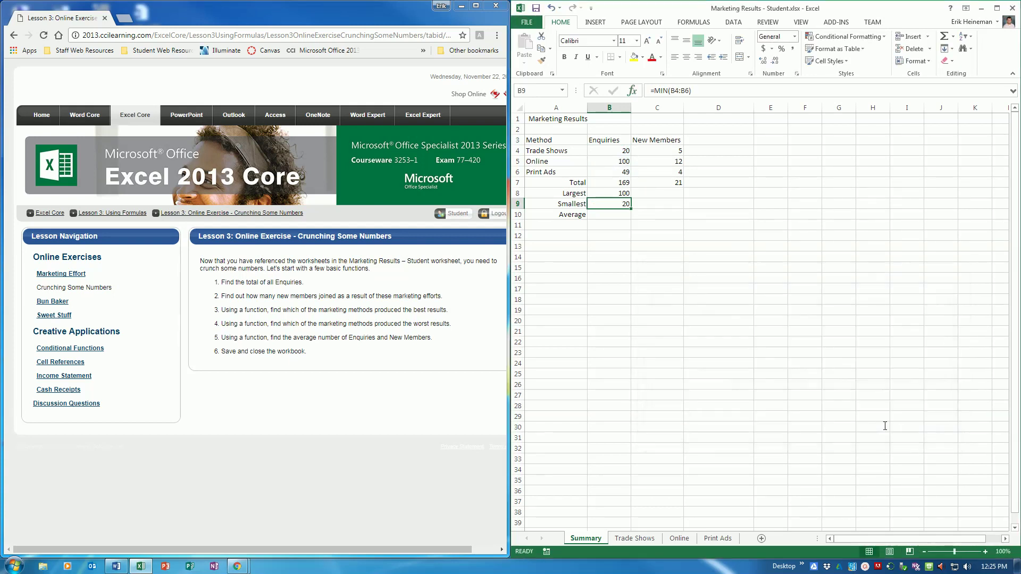
- Average the enquiries in cell B10 with =average(B4:B6) and fill the formulas in B8:B10 across to column C
{"action": "left_click", "coordinate": [623, 216]}
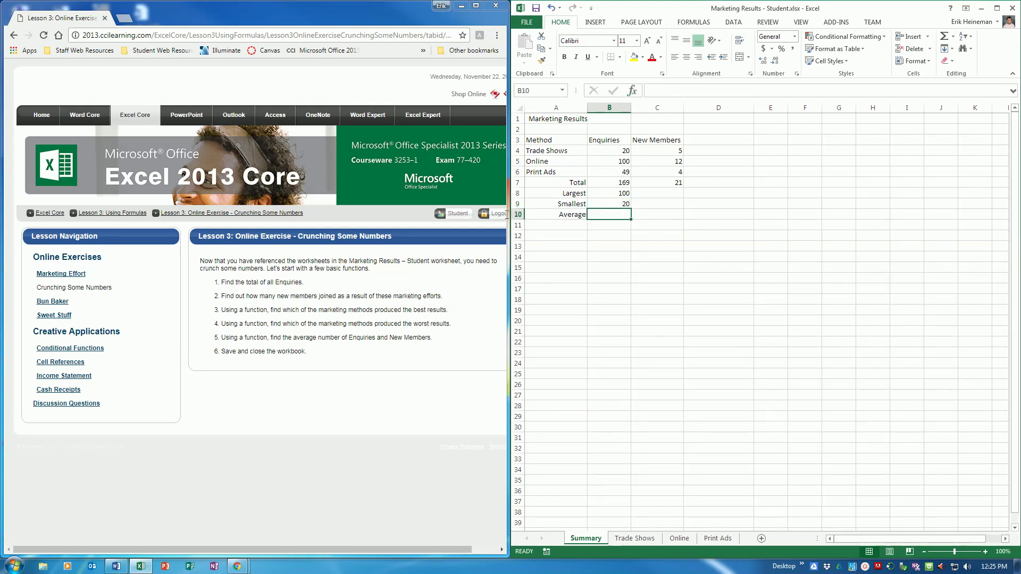
{"action": "type", "text": "="}
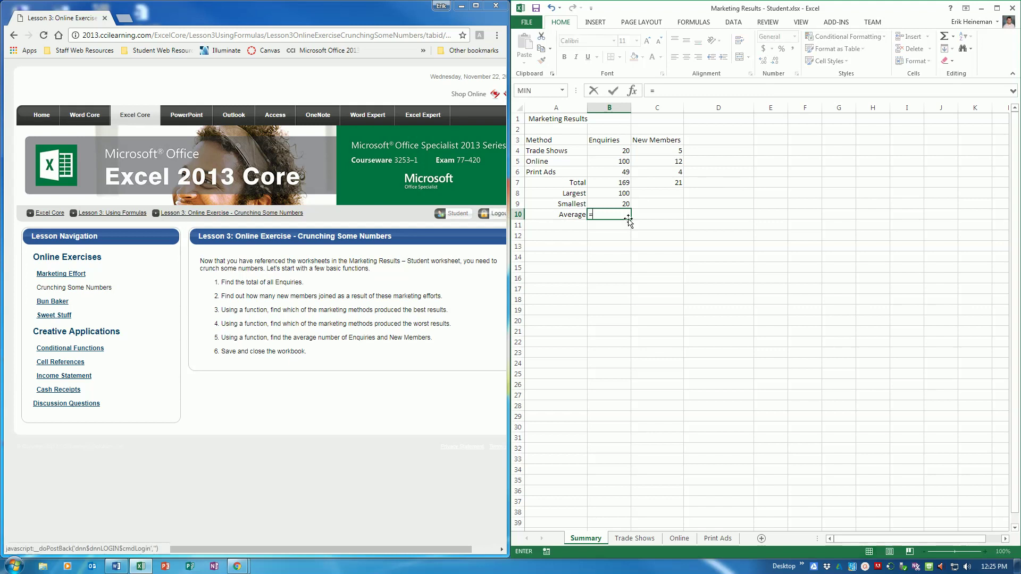
{"action": "type", "text": "average"}
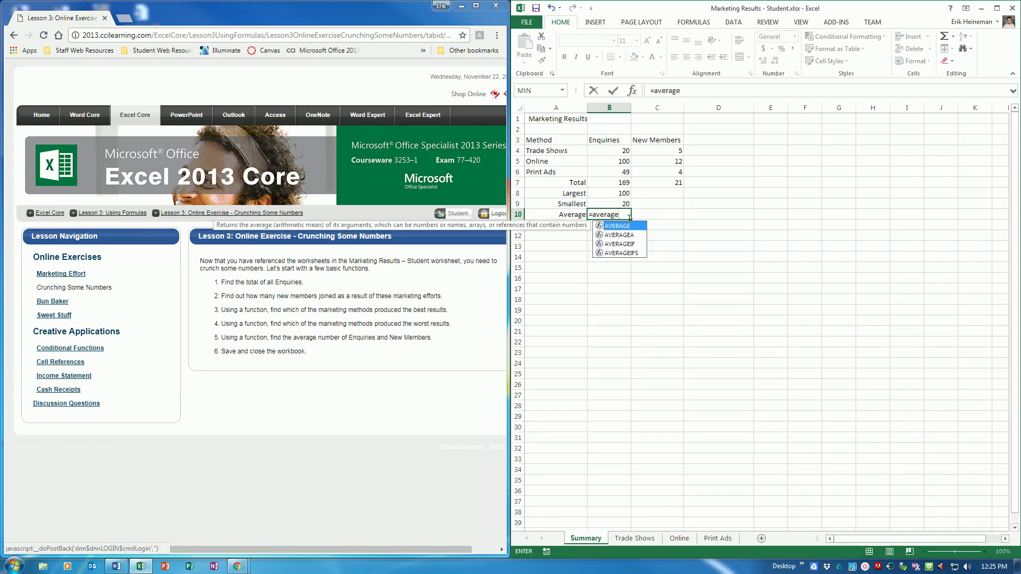
{"action": "type", "text": "("}
{"action": "left_click_drag", "start_coordinate": [625, 151], "coordinate": [625, 172]}
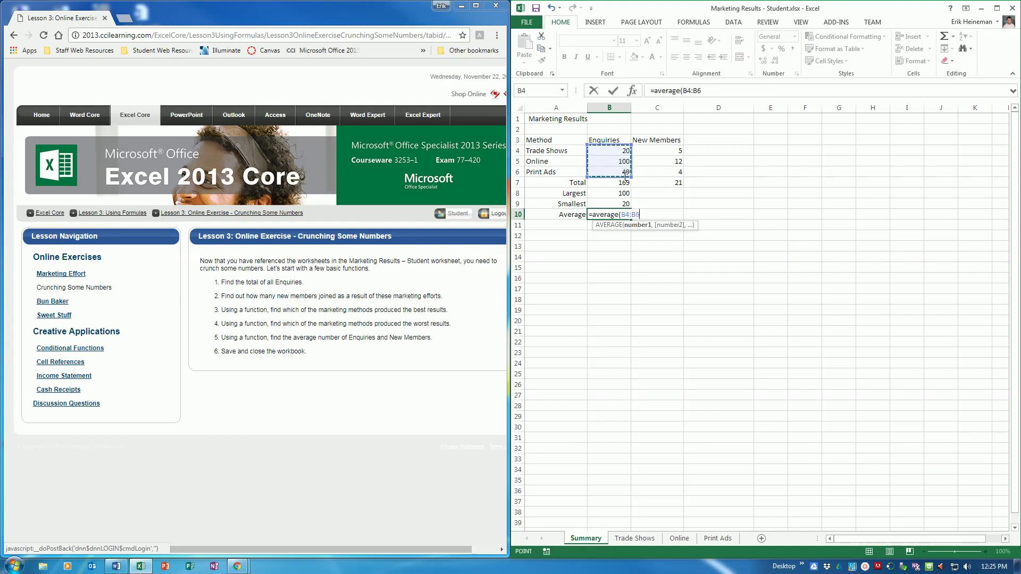
{"action": "type", "text": ")"}
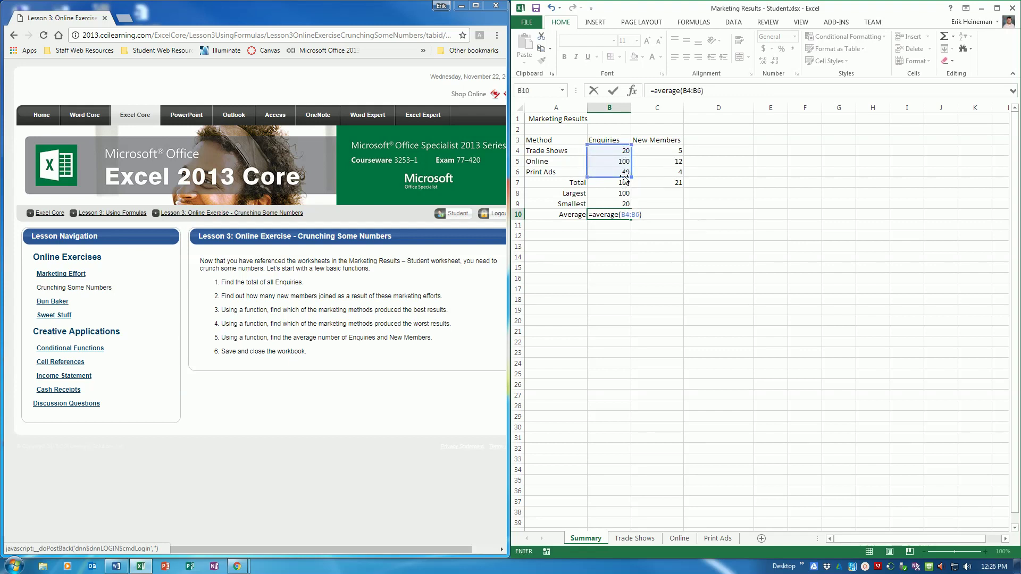
{"action": "key", "text": "Return"}
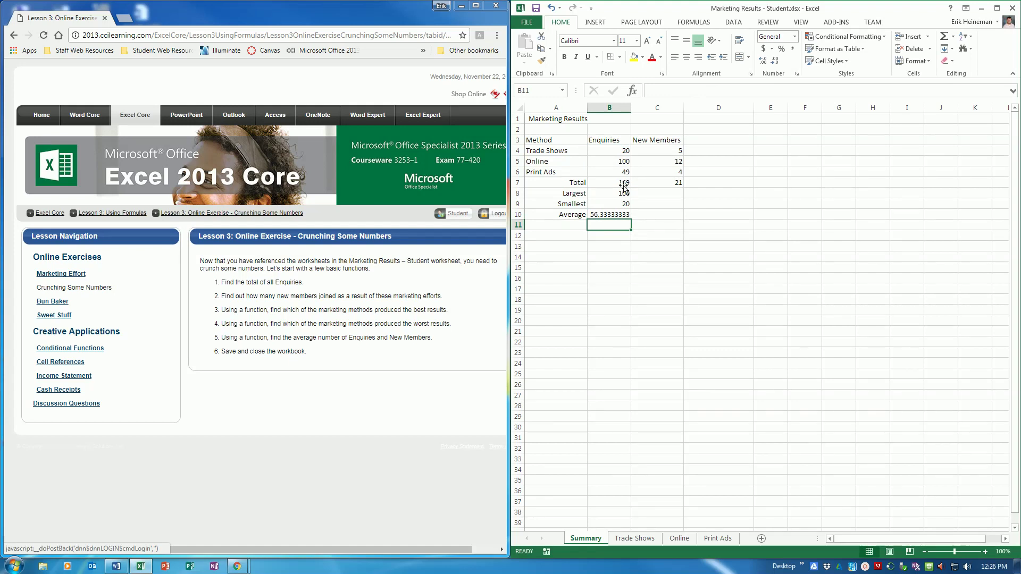
{"action": "left_click_drag", "start_coordinate": [623, 194], "coordinate": [687, 216]}
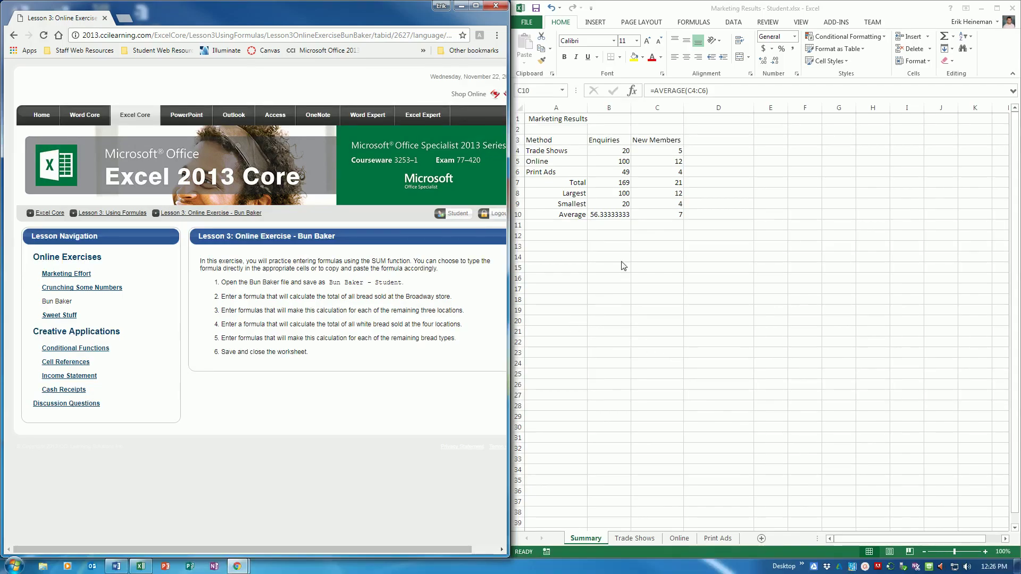
- Open the Bun Baker workbook from the 3253-Microsite-Student-Files folder and snap its window to the half of the screen beside the browser
{"action": "left_click", "coordinate": [533, 21]}
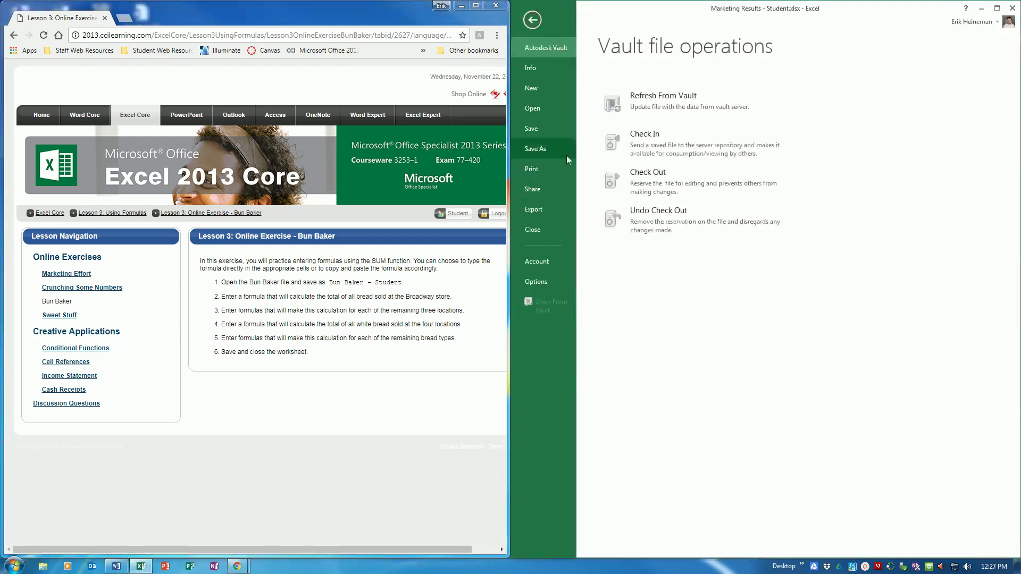
{"action": "left_click", "coordinate": [535, 110]}
{"action": "left_click", "coordinate": [706, 234]}
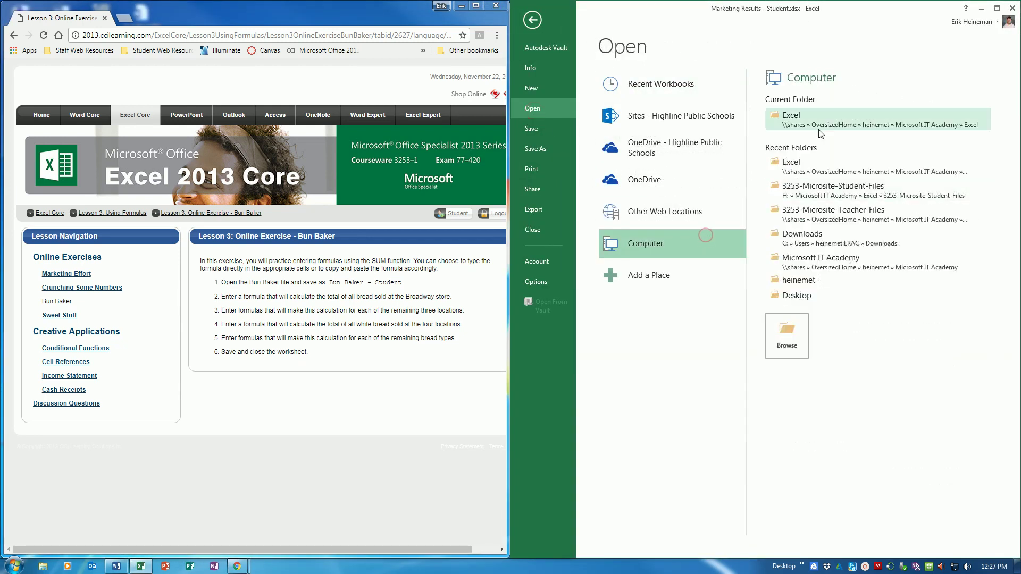
{"action": "left_click", "coordinate": [826, 197]}
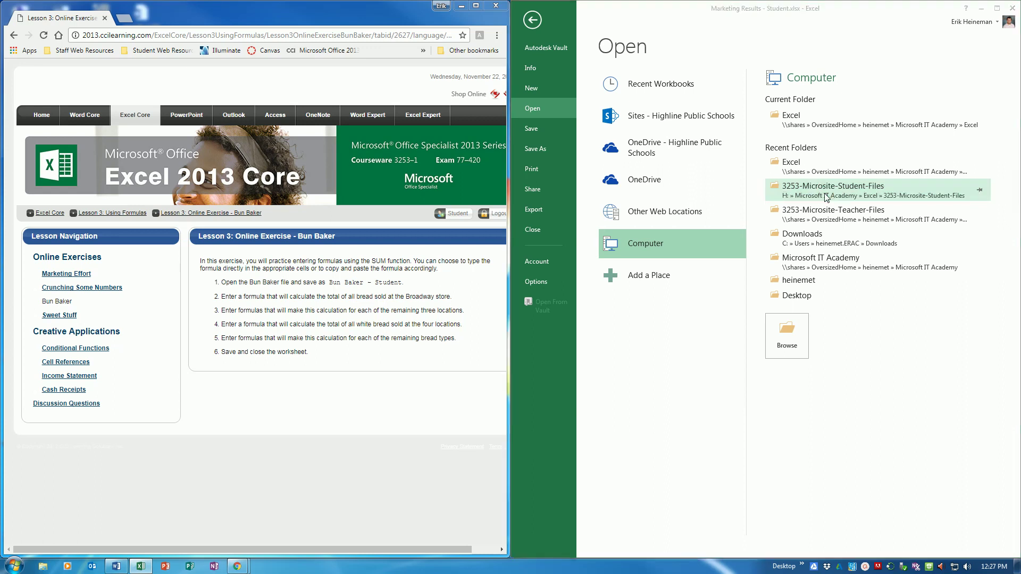
{"action": "left_click", "coordinate": [659, 130]}
{"action": "double_click", "coordinate": [658, 130]}
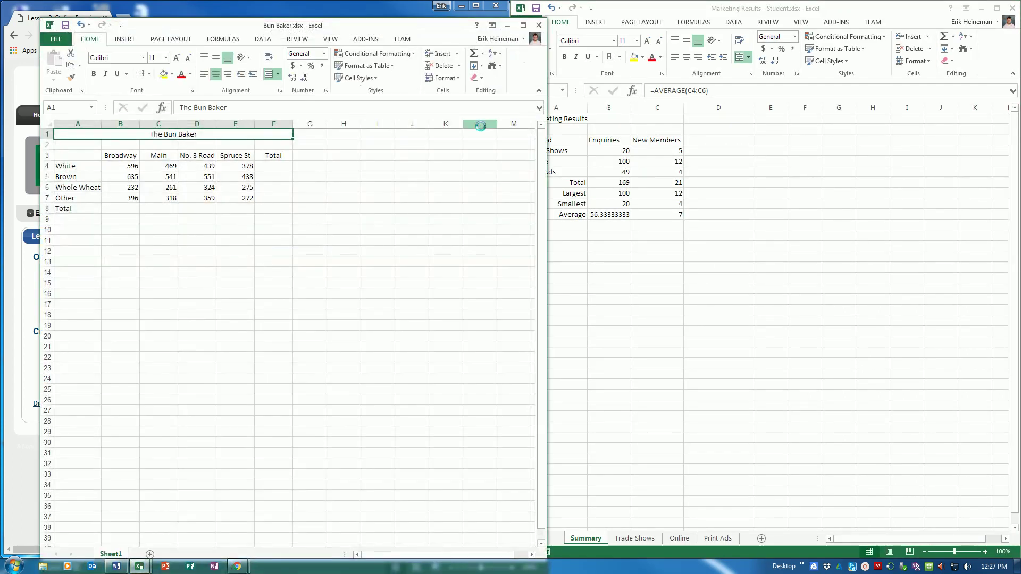
{"action": "key", "text": "super+Right"}
- Save a copy of the workbook as Bun Baker - Student in the Excel folder under Microsoft IT Academy
{"action": "left_click", "coordinate": [526, 22]}
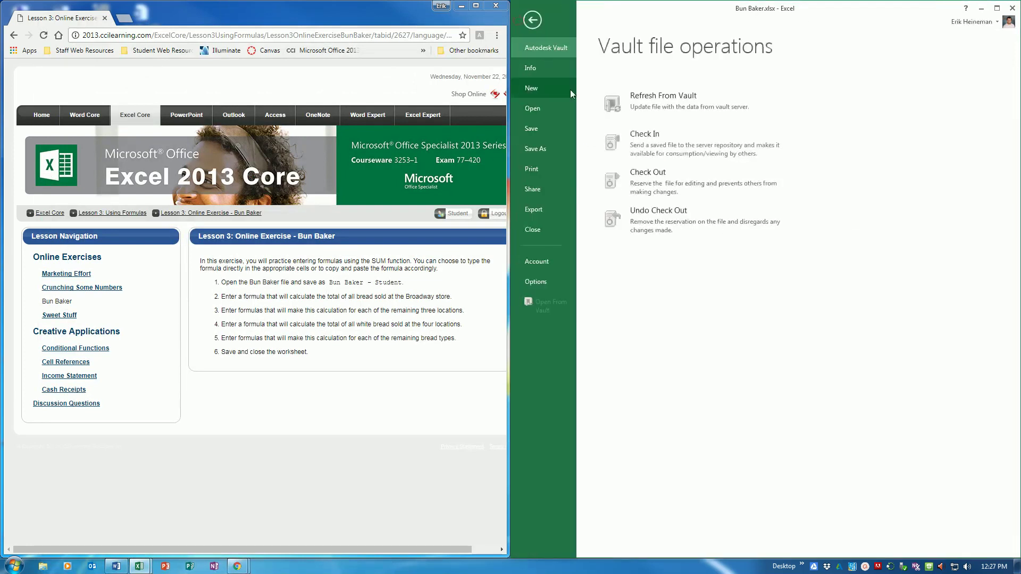
{"action": "left_click", "coordinate": [547, 147]}
{"action": "left_click", "coordinate": [822, 193]}
{"action": "left_click", "coordinate": [618, 198]}
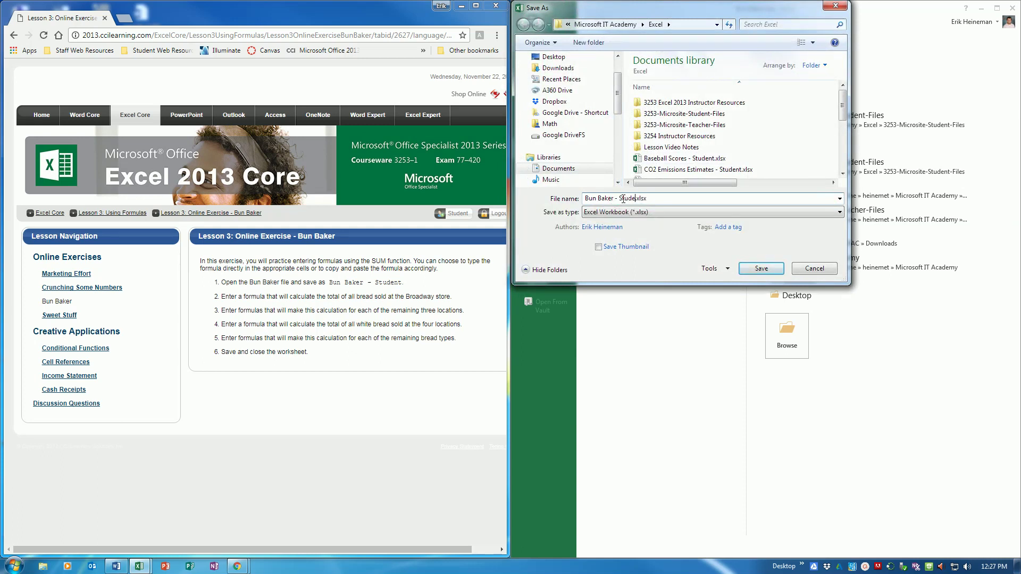
{"action": "key", "text": "Return"}
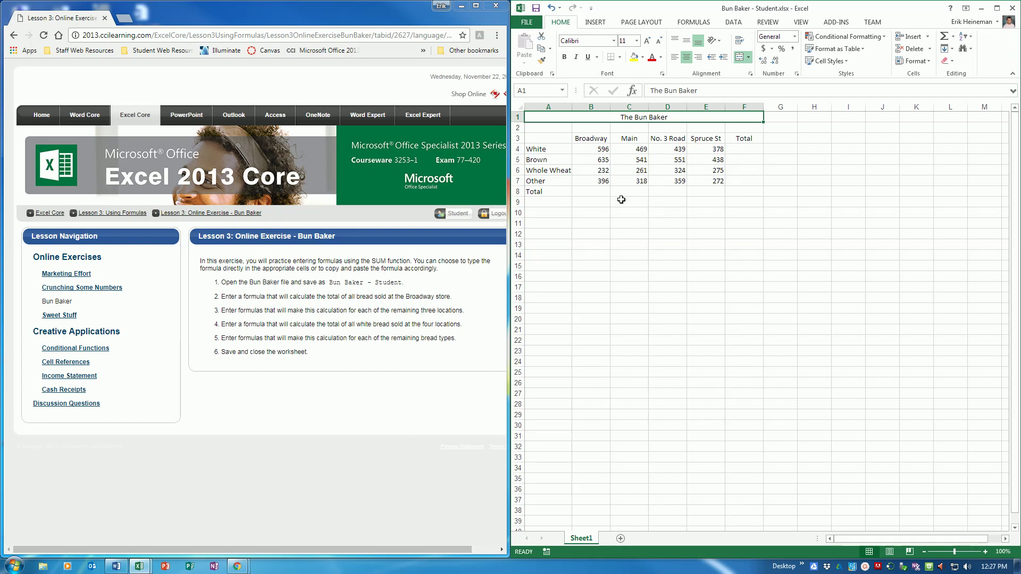
- Total the Broadway store's bread sales in cell B8 with =sum(B4:B7)
{"action": "left_click", "coordinate": [587, 196]}
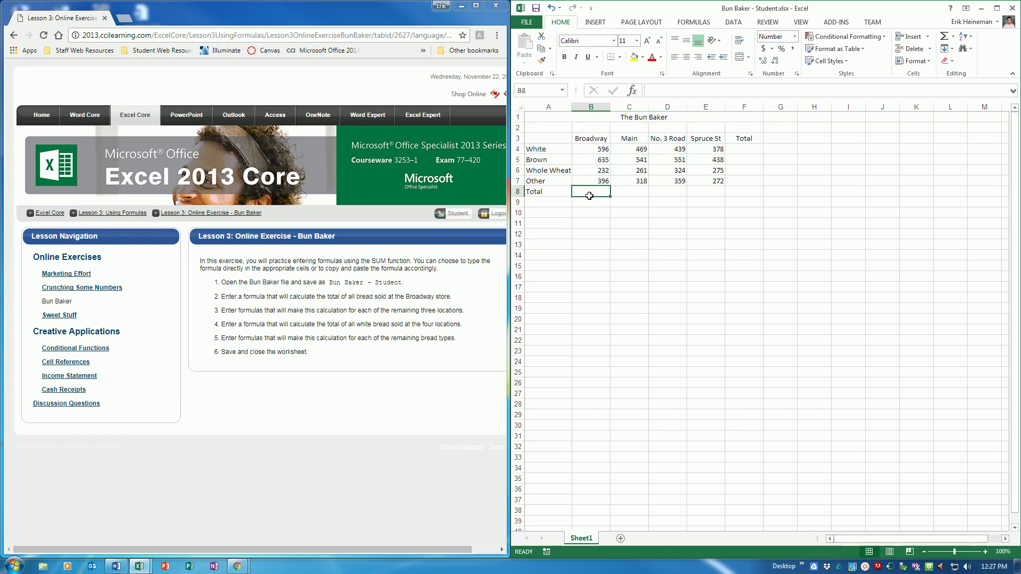
{"action": "type", "text": "=s"}
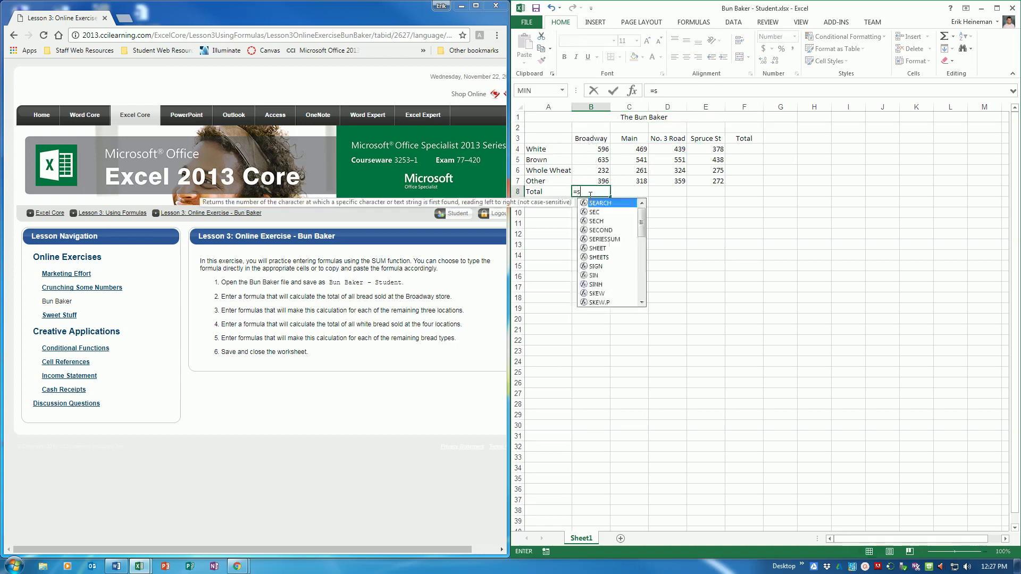
{"action": "type", "text": "um("}
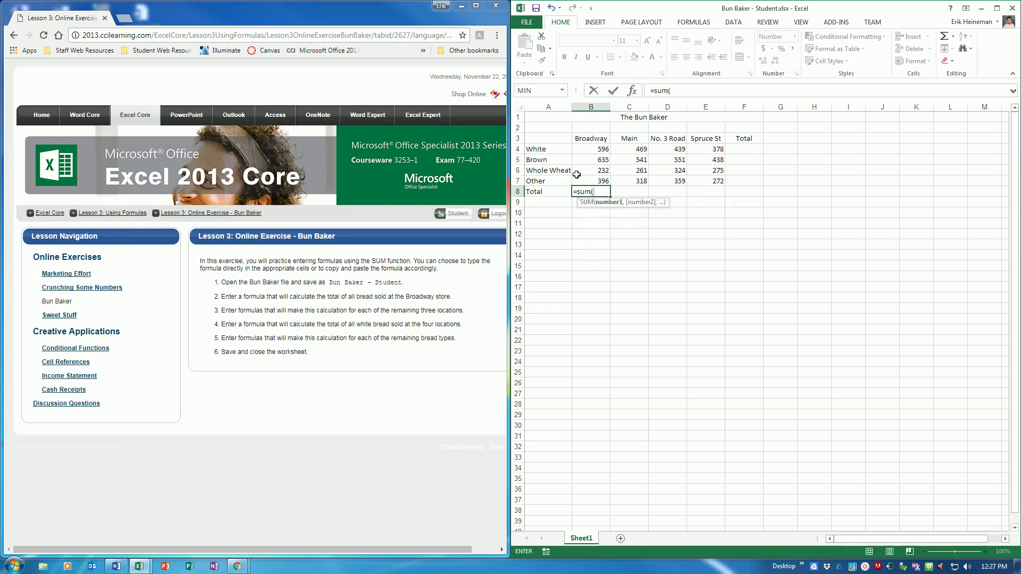
{"action": "left_click_drag", "start_coordinate": [588, 149], "coordinate": [592, 180]}
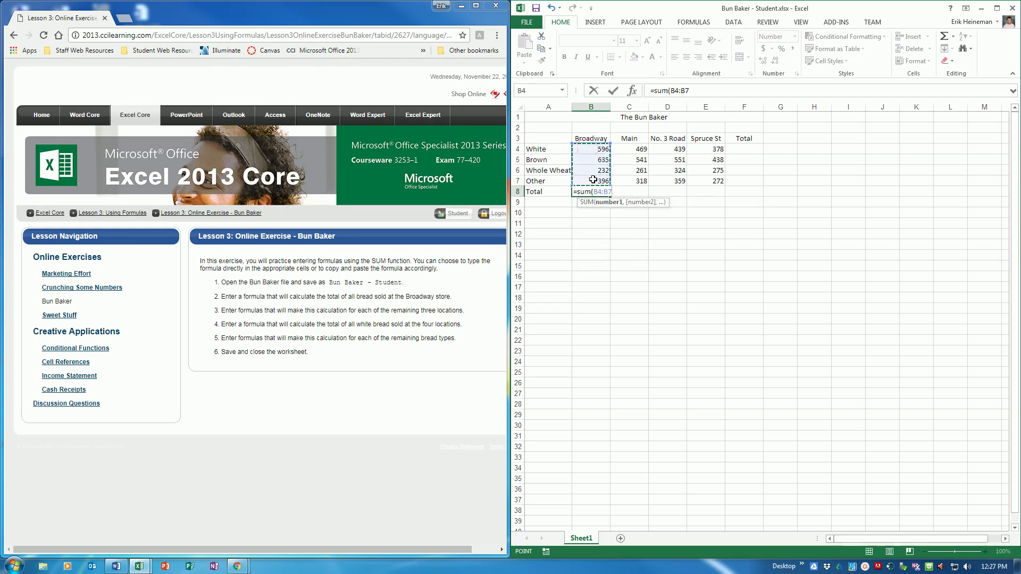
{"action": "type", "text": ")"}
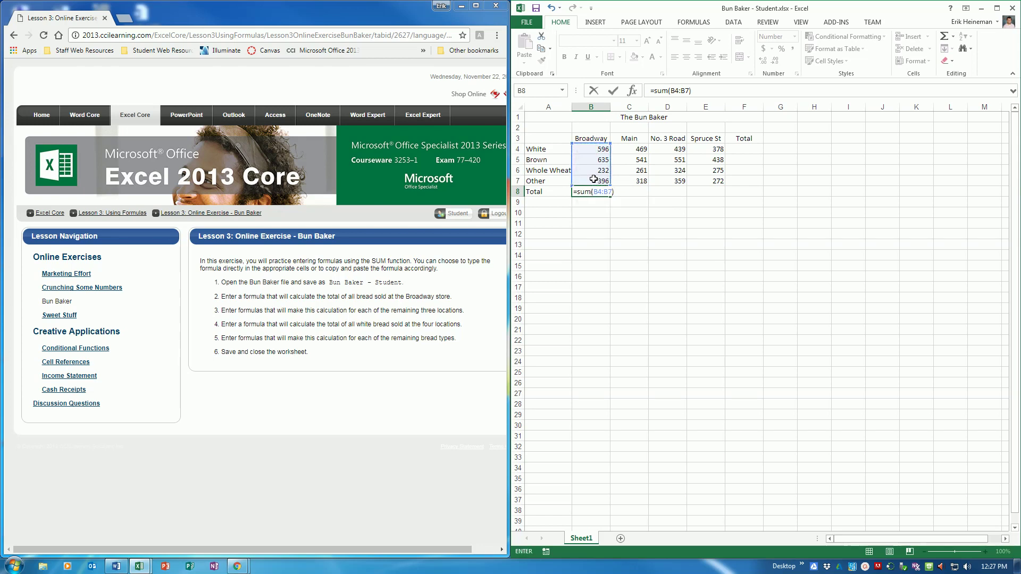
{"action": "key", "text": "Return"}
{"action": "left_click", "coordinate": [606, 194]}
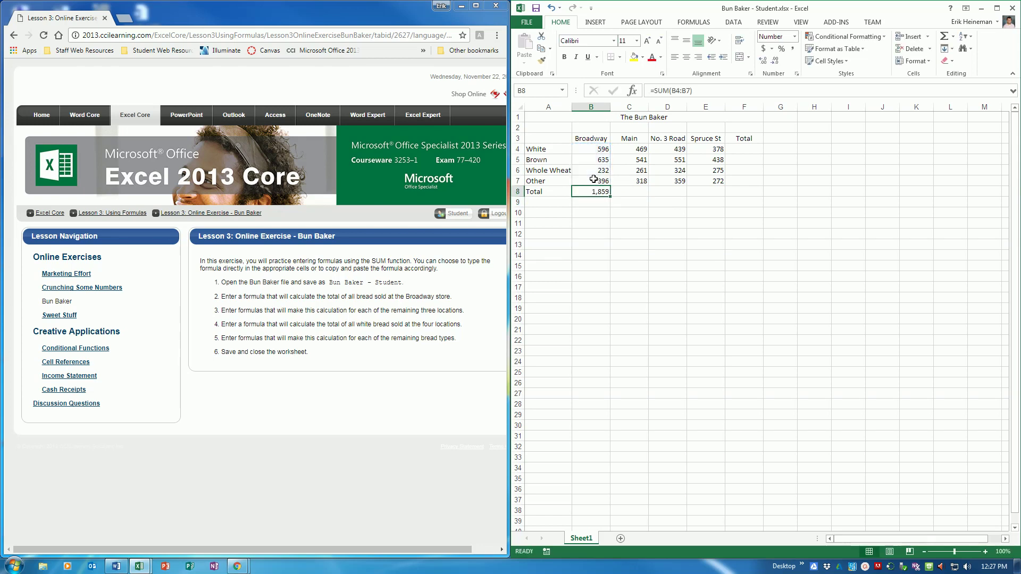
- Total the Main store's bread sales in cell C8 with the SUM function over C4:C7
{"action": "left_click", "coordinate": [630, 195]}
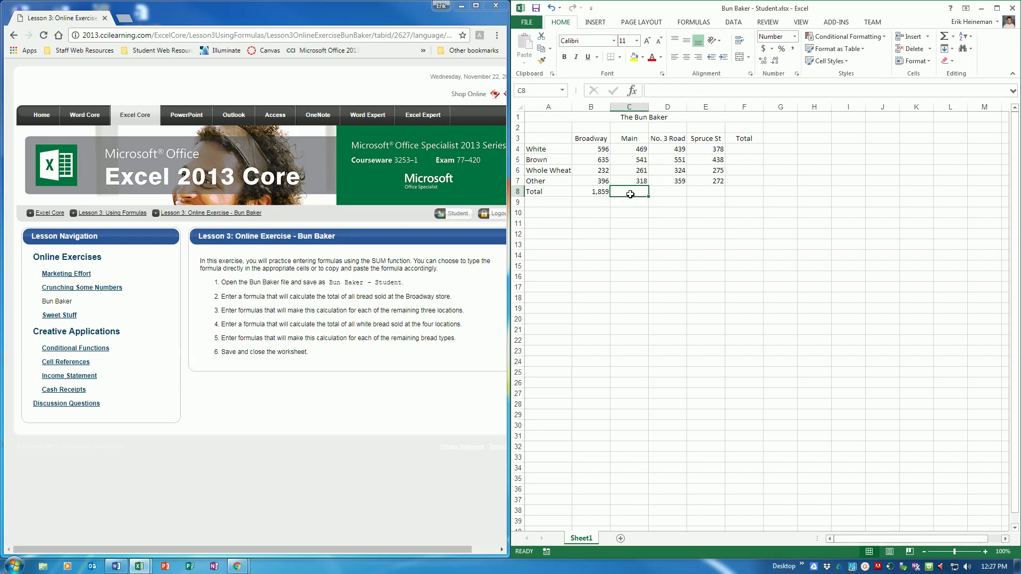
{"action": "type", "text": "=sum("}
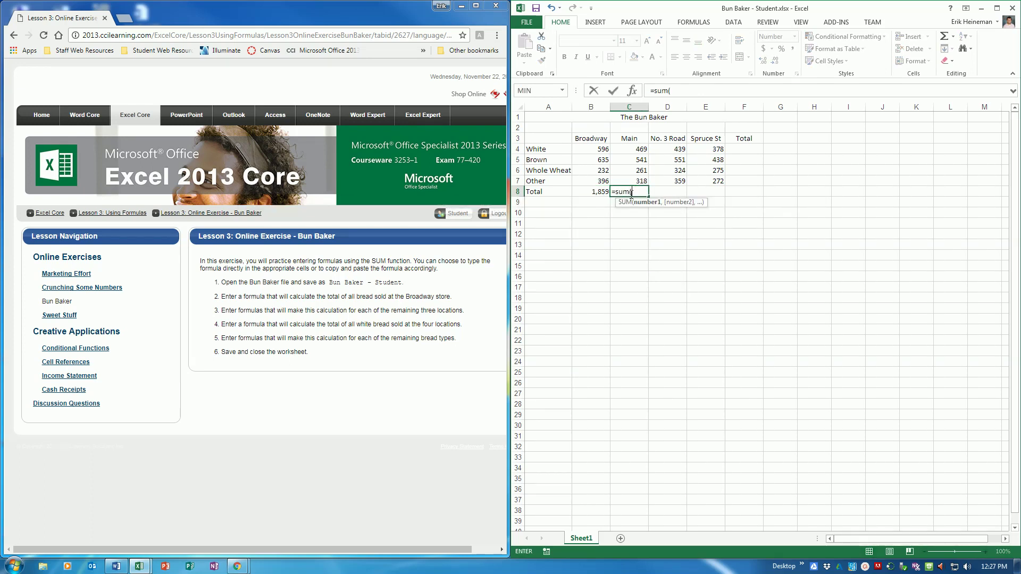
{"action": "left_click_drag", "start_coordinate": [638, 149], "coordinate": [638, 177]}
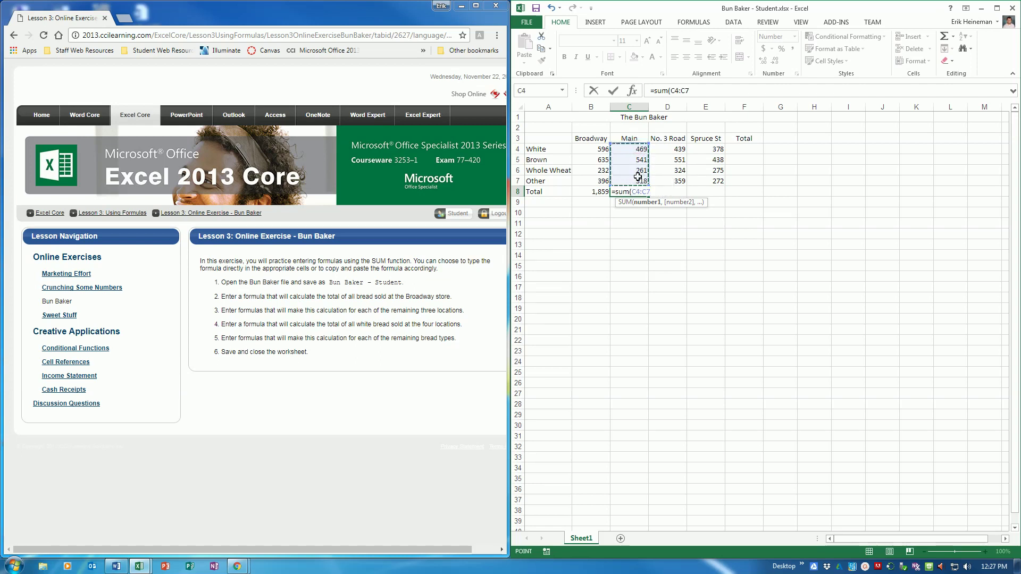
{"action": "key", "text": "Return"}
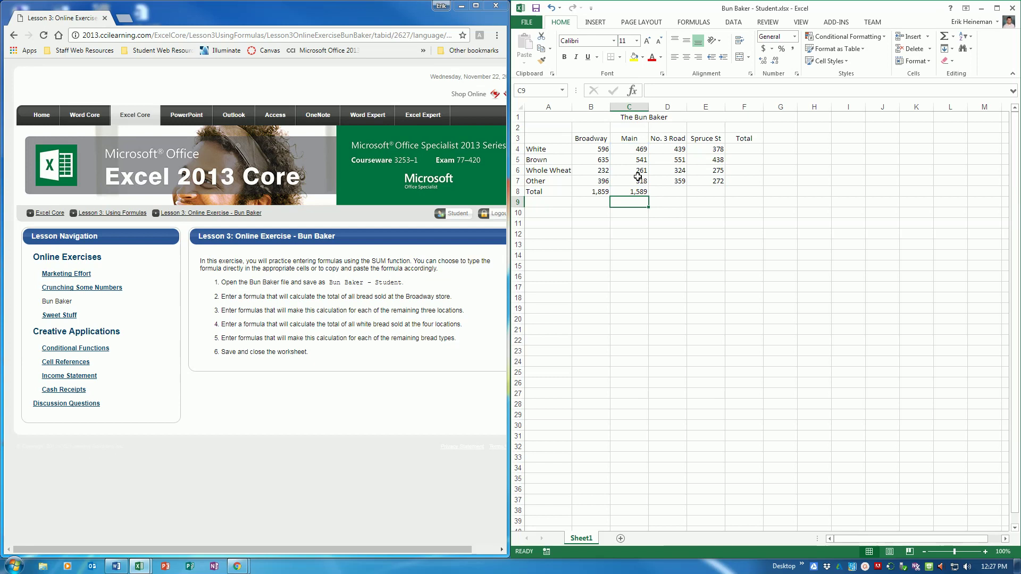
- Copy the Main store's total formula from C8 across to the No. 3 Road and Spruce St columns, D8:E8
{"action": "left_click", "coordinate": [641, 191]}
{"action": "left_click_drag", "start_coordinate": [648, 196], "coordinate": [724, 192]}
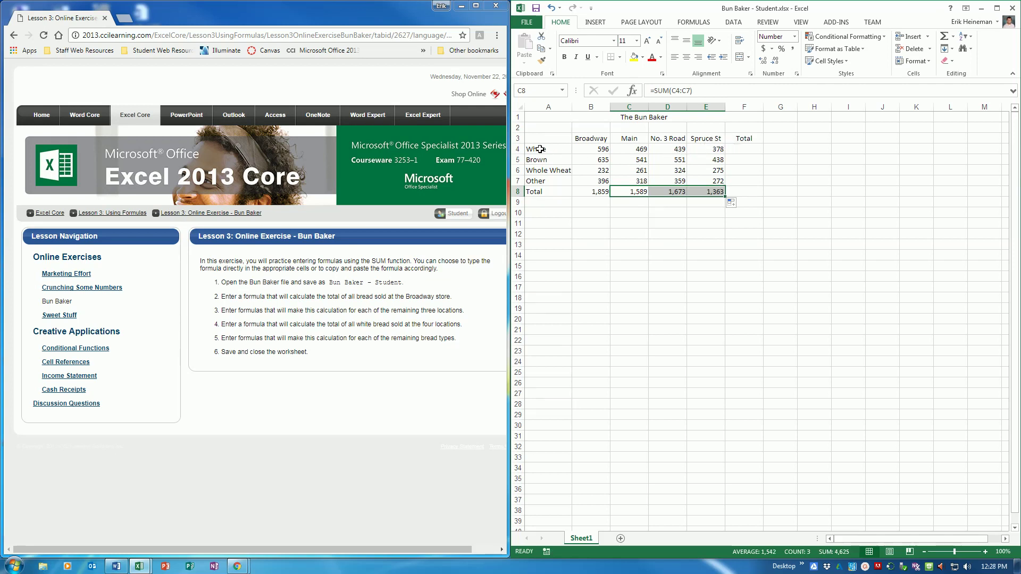
- Total the white bread sold at all four locations in cell F4 with =sum(B4:E4)
{"action": "left_click", "coordinate": [754, 148]}
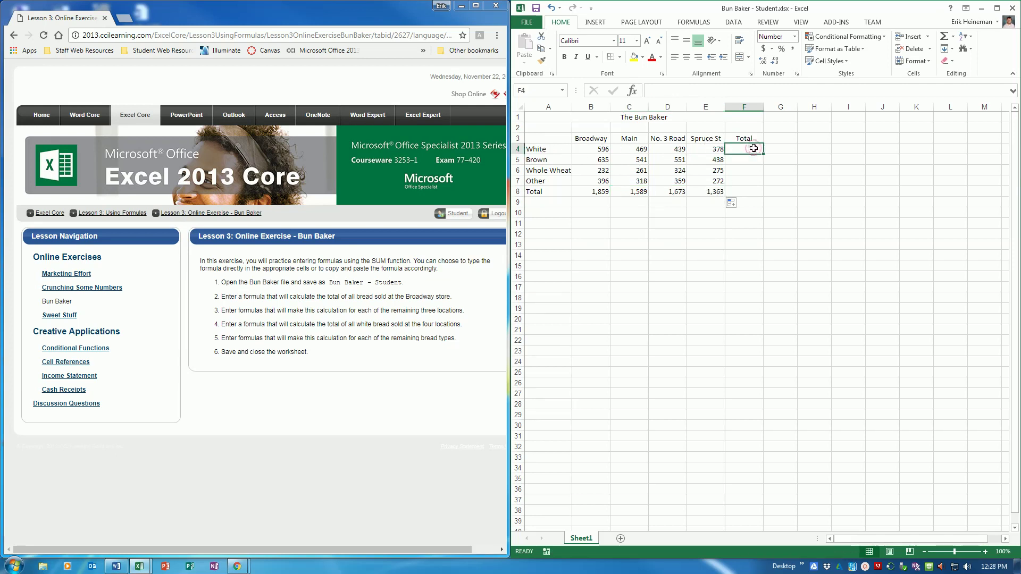
{"action": "type", "text": "=s"}
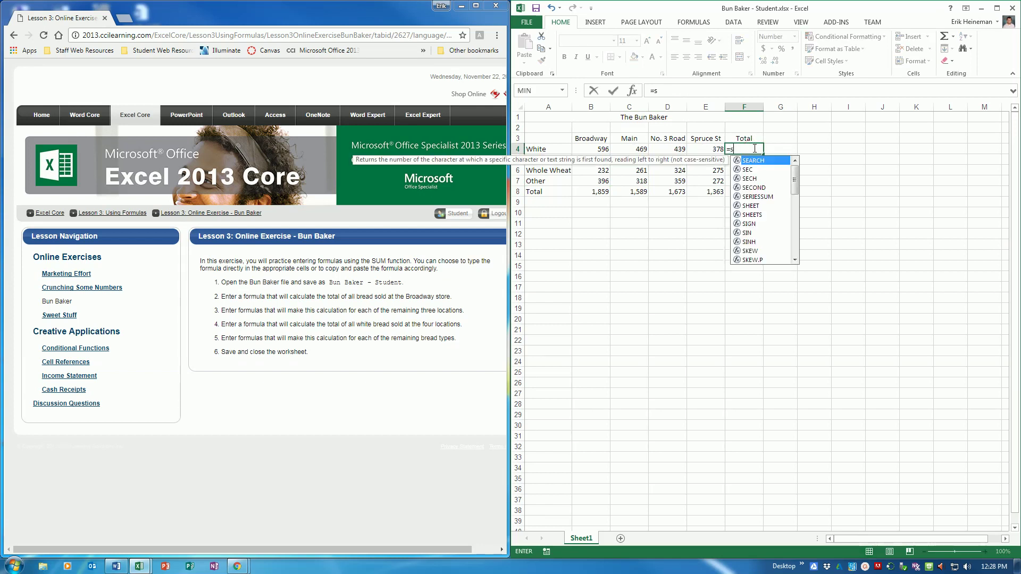
{"action": "type", "text": "um("}
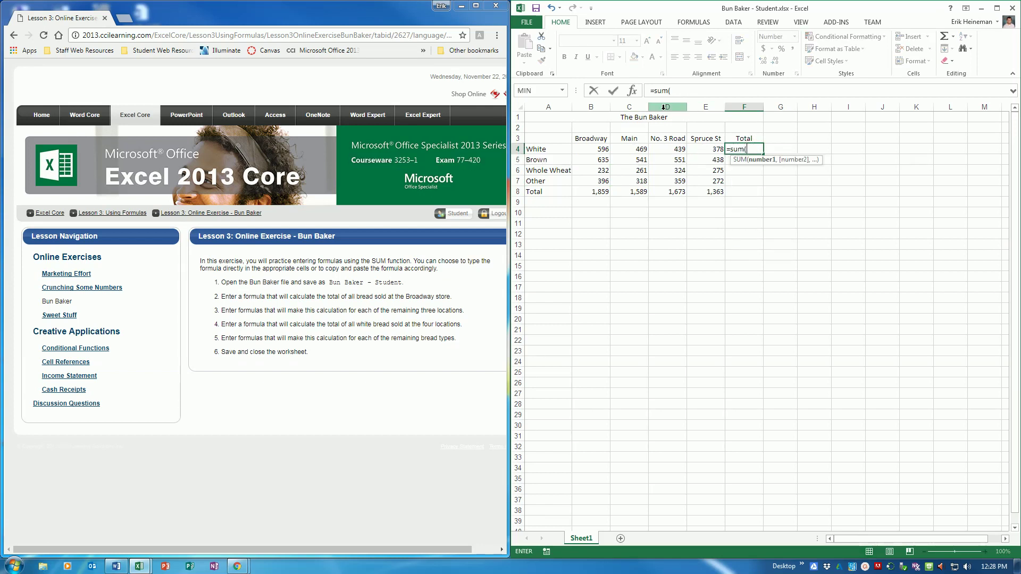
{"action": "left_click_drag", "start_coordinate": [592, 149], "coordinate": [704, 151]}
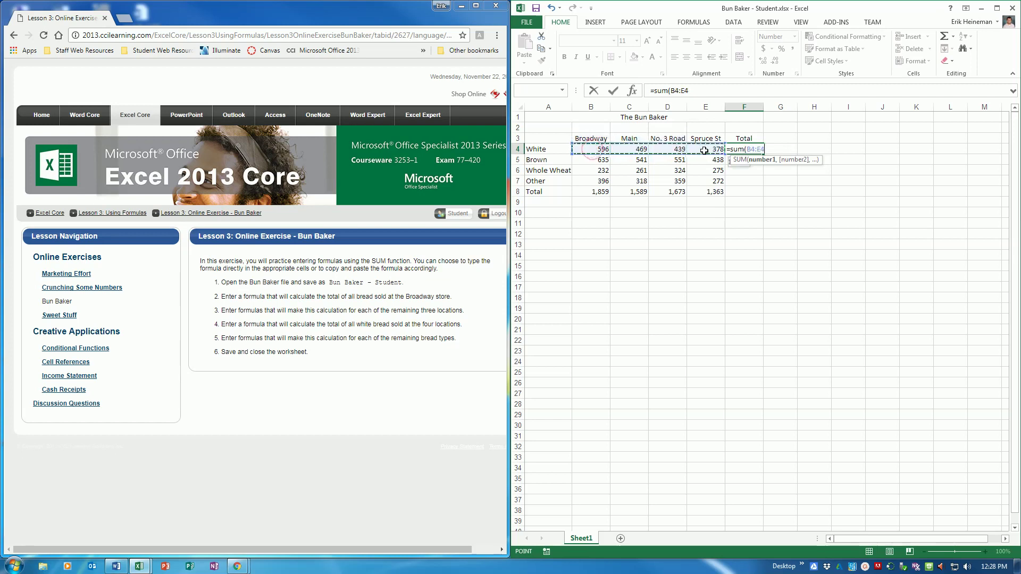
{"action": "type", "text": ")"}
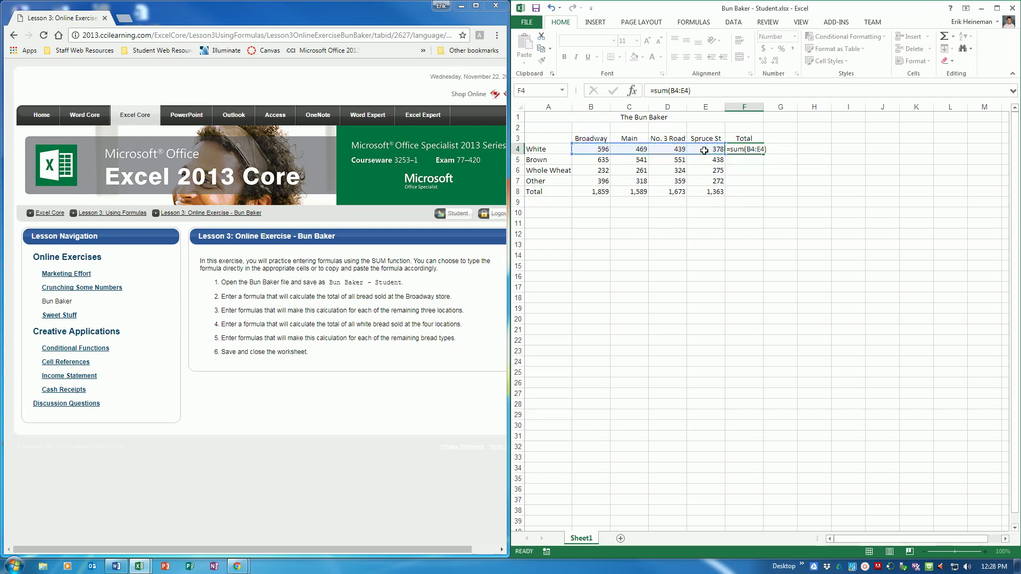
{"action": "key", "text": "Return"}
- Copy the white bread total formula from F4 down through F8 and save the workbook
{"action": "left_click", "coordinate": [734, 151]}
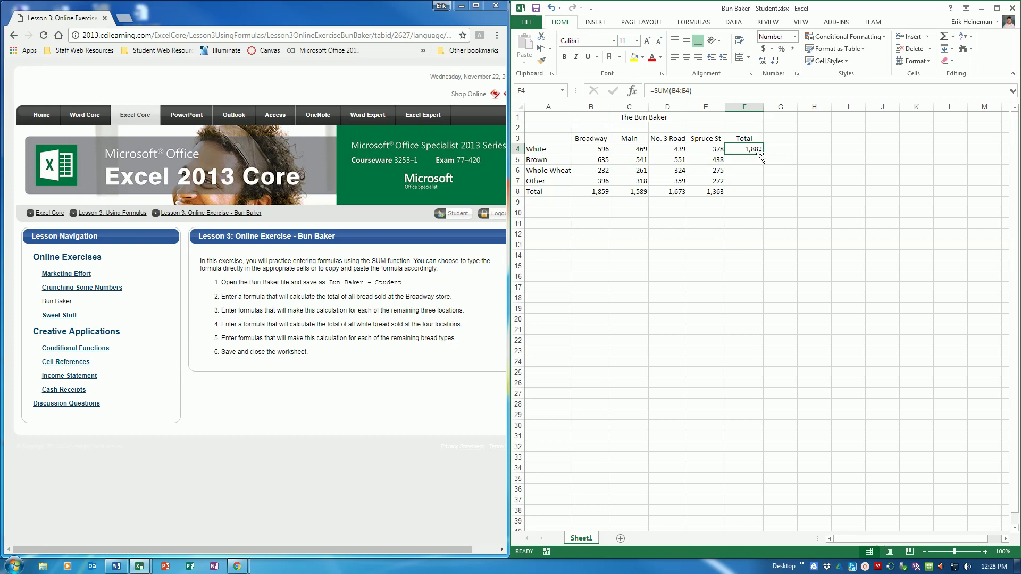
{"action": "left_click_drag", "start_coordinate": [764, 153], "coordinate": [765, 195]}
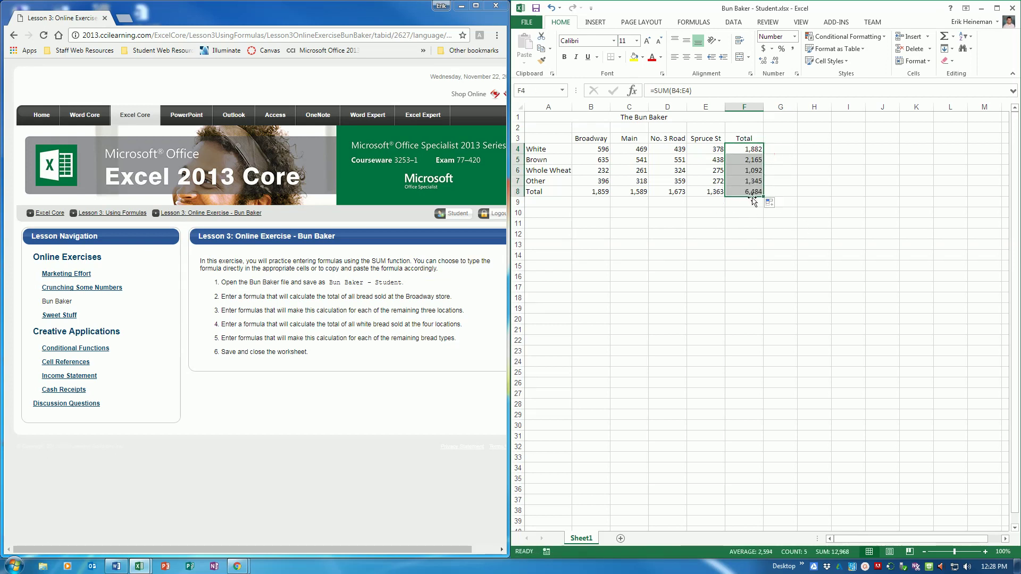
{"action": "left_click", "coordinate": [752, 194]}
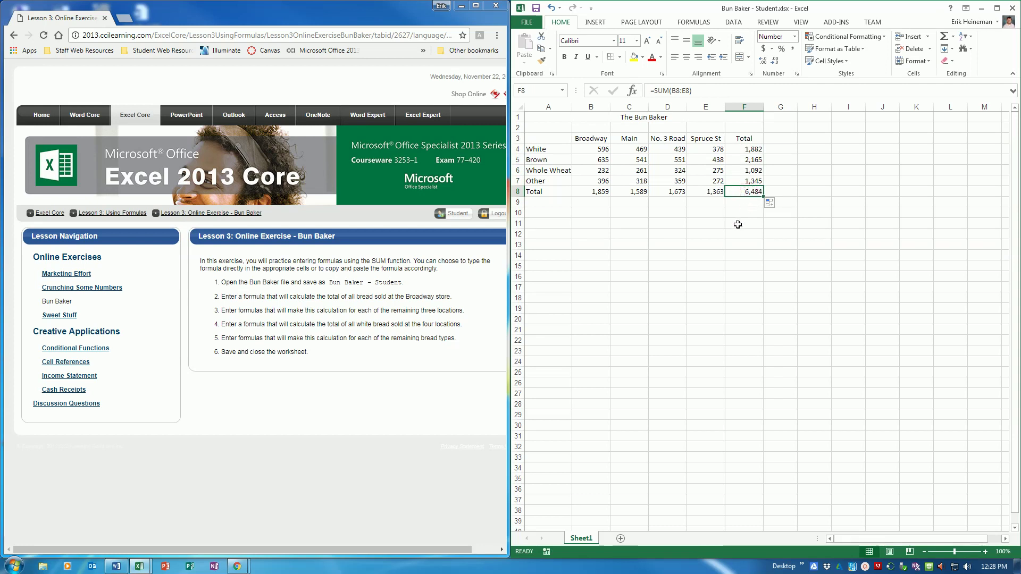
{"action": "left_click", "coordinate": [537, 9]}
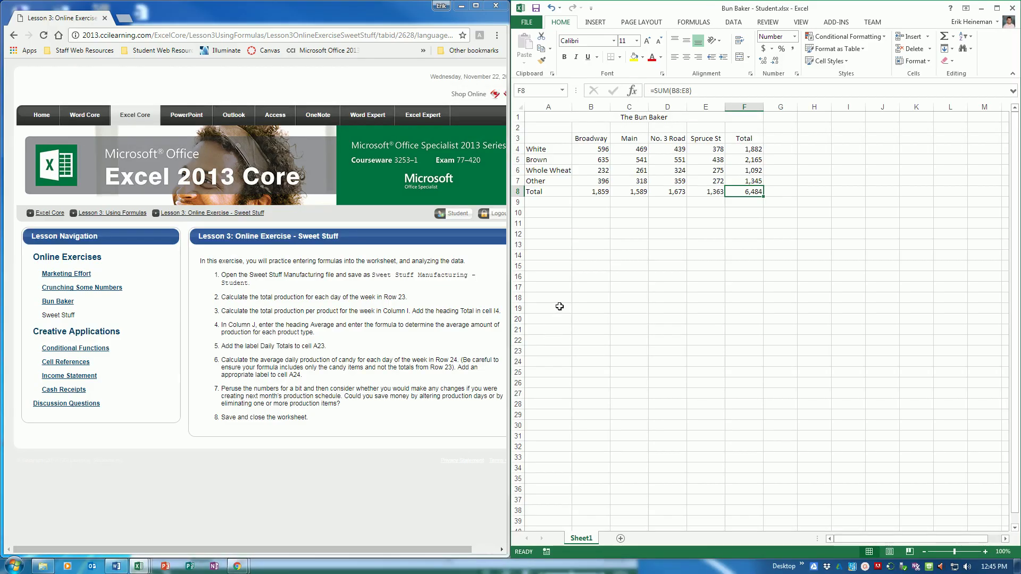
- Open Sweet Stuff Manufacturing.xlsx from the 3253-Microsite-Student-Files folder and snap its window to the half of the screen beside the browser
{"action": "left_click", "coordinate": [526, 21]}
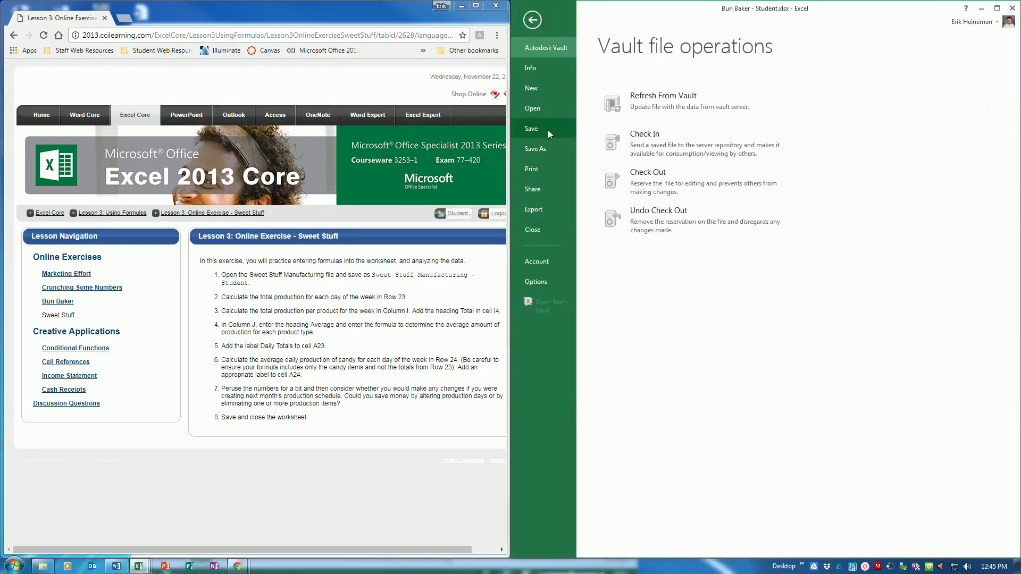
{"action": "left_click", "coordinate": [547, 110]}
{"action": "left_click", "coordinate": [662, 238]}
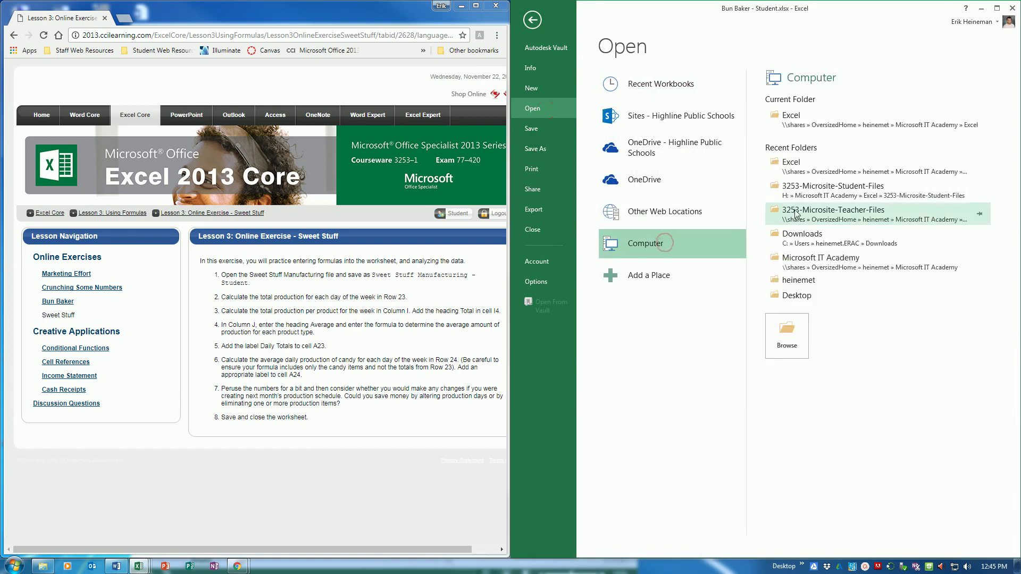
{"action": "left_click", "coordinate": [805, 196]}
{"action": "scroll", "coordinate": [667, 181], "scroll_direction": "down", "scroll_amount": 2}
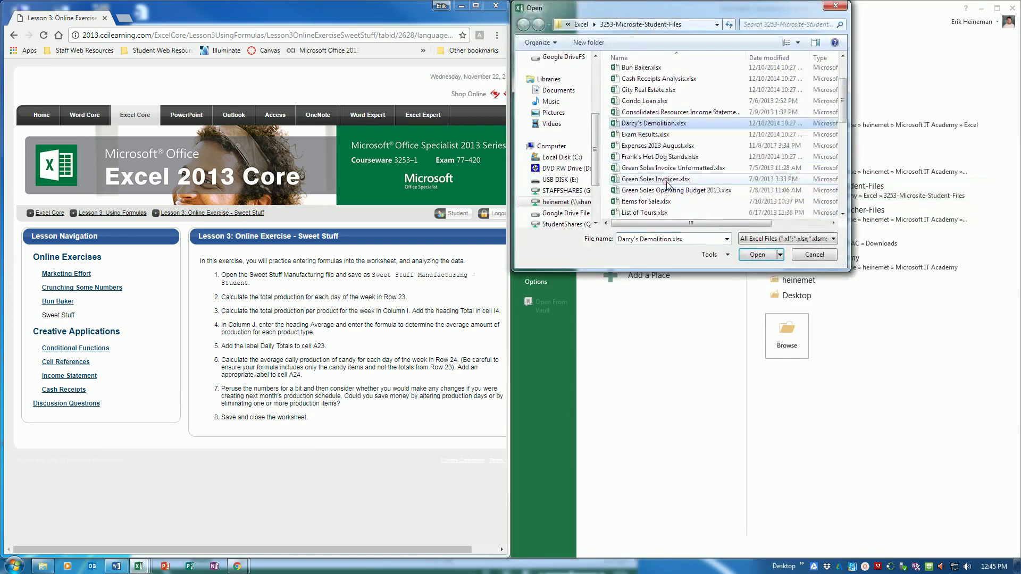
{"action": "scroll", "coordinate": [668, 183], "scroll_direction": "down", "scroll_amount": 3}
{"action": "left_click", "coordinate": [674, 190]}
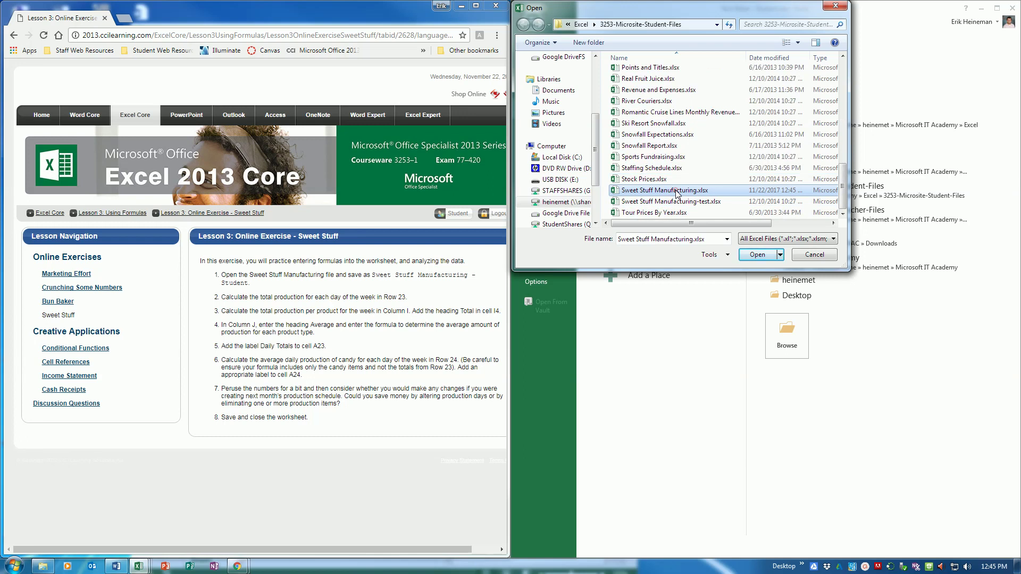
{"action": "left_click", "coordinate": [757, 255]}
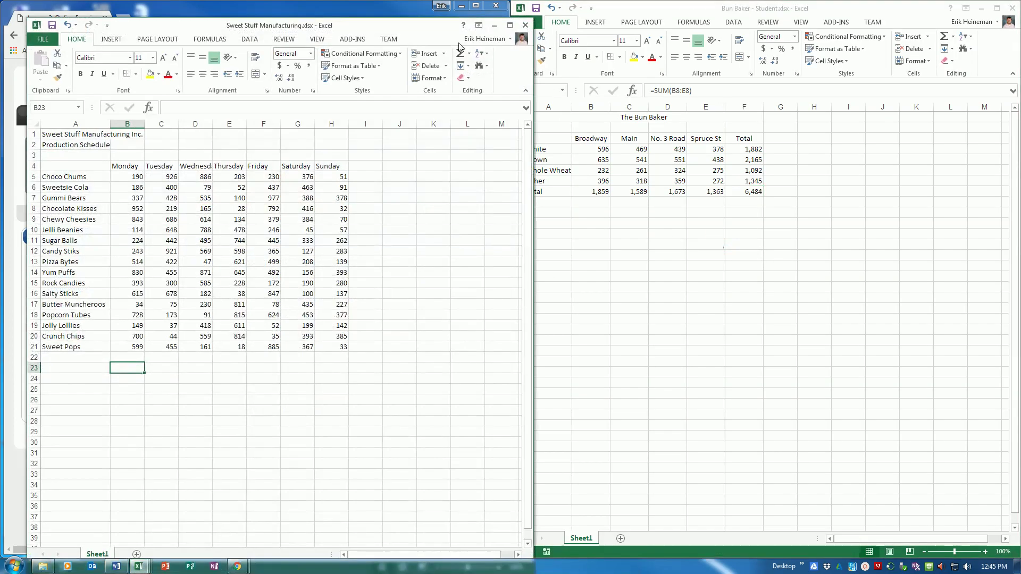
{"action": "key", "text": "super+Right"}
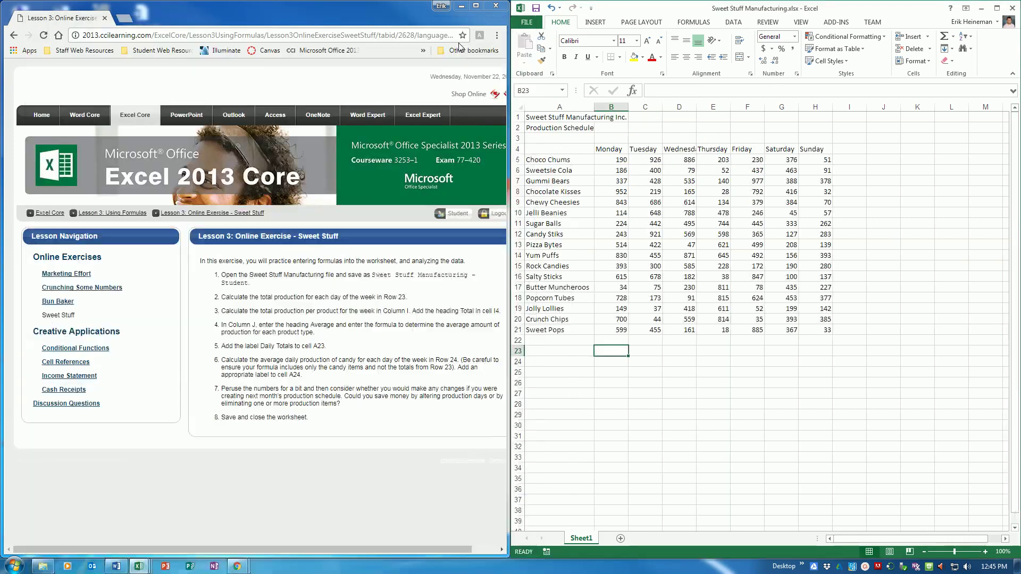
- Save a copy of the workbook as Sweet Stuff Manufacturing - Student in the Excel folder under Microsoft IT Academy
{"action": "left_click", "coordinate": [526, 22]}
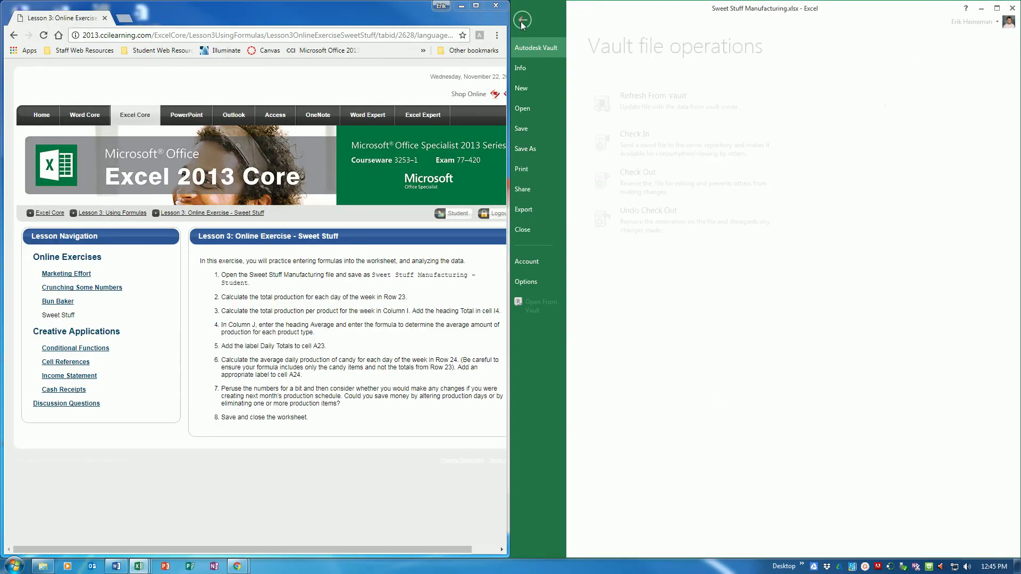
{"action": "left_click", "coordinate": [551, 145]}
{"action": "left_click", "coordinate": [796, 162]}
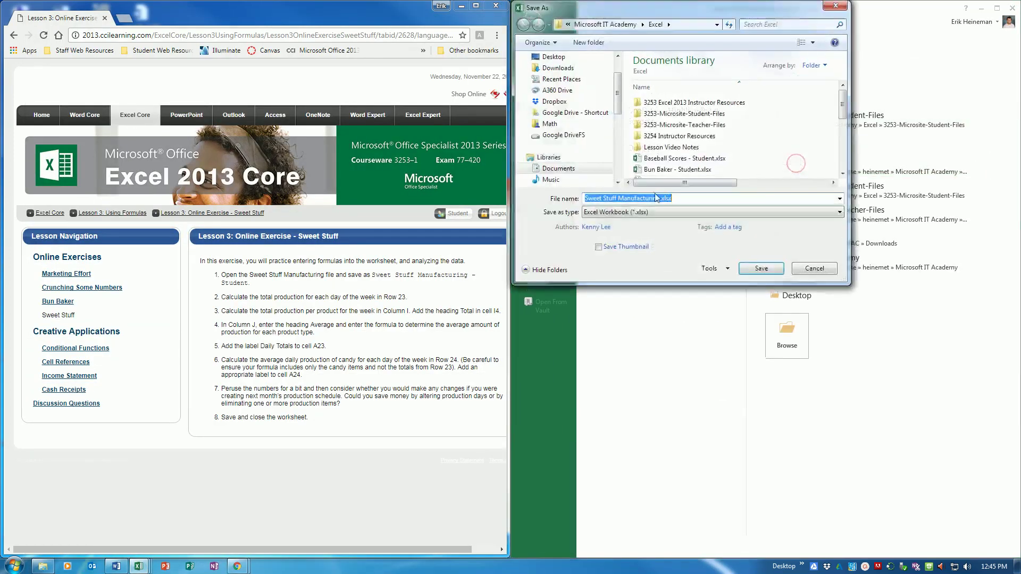
{"action": "left_click", "coordinate": [658, 198]}
{"action": "type", "text": "- Student"}
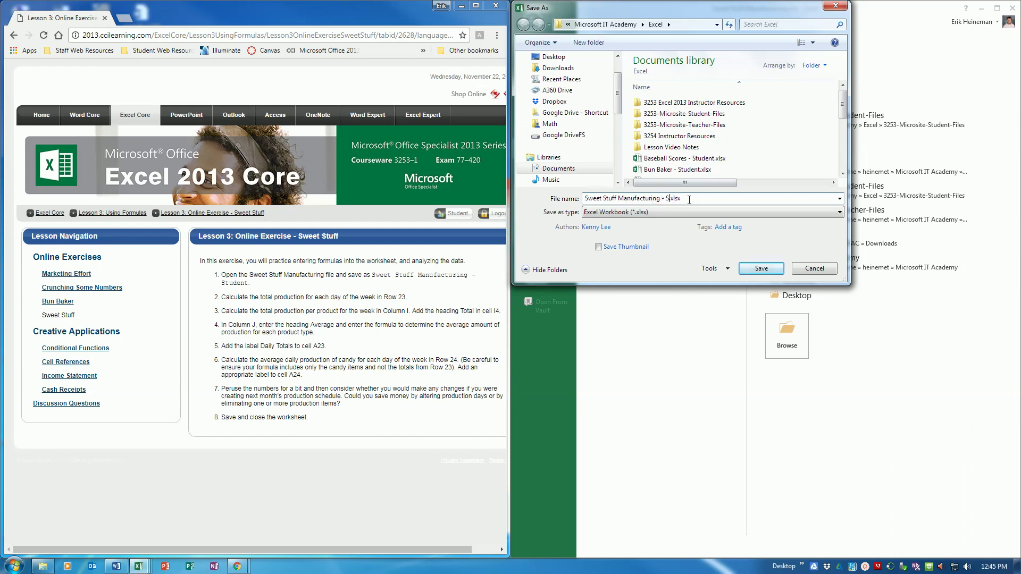
{"action": "key", "text": "Return"}
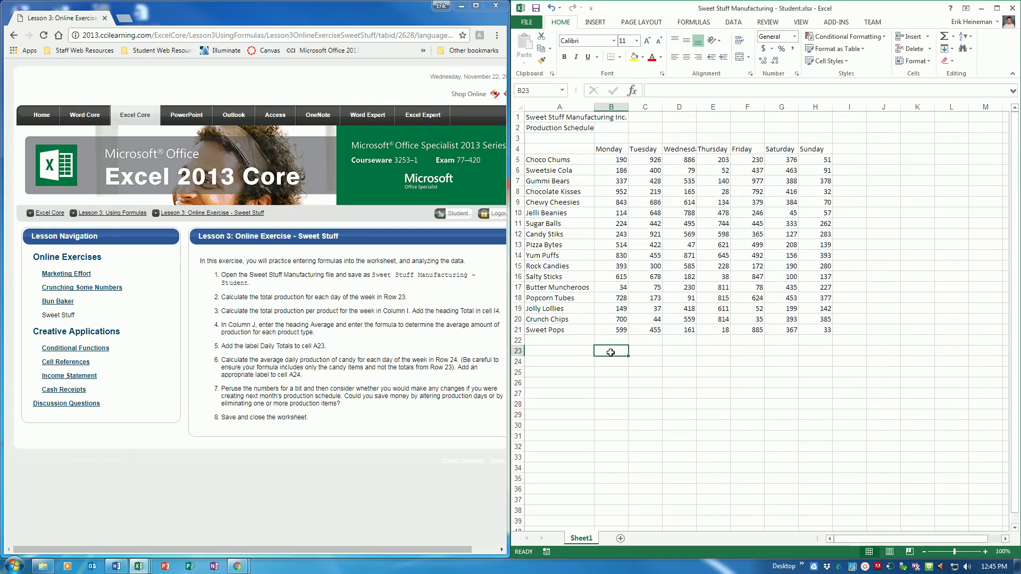
- Total Monday's production in B23 with SUM over B5:B21 and copy the formula across to Sunday in H23
{"action": "type", "text": "=sum("}
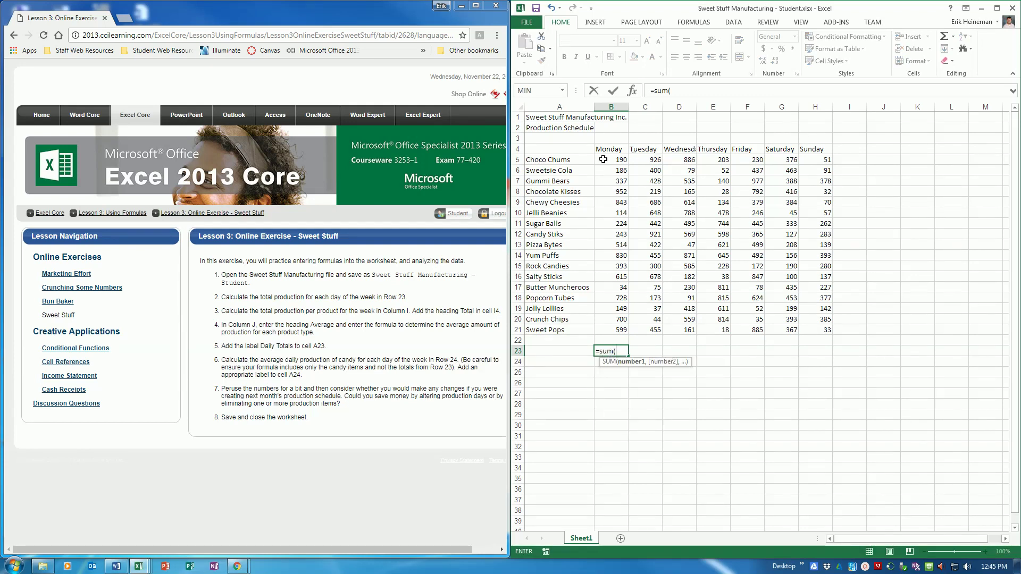
{"action": "left_click_drag", "start_coordinate": [603, 159], "coordinate": [617, 329]}
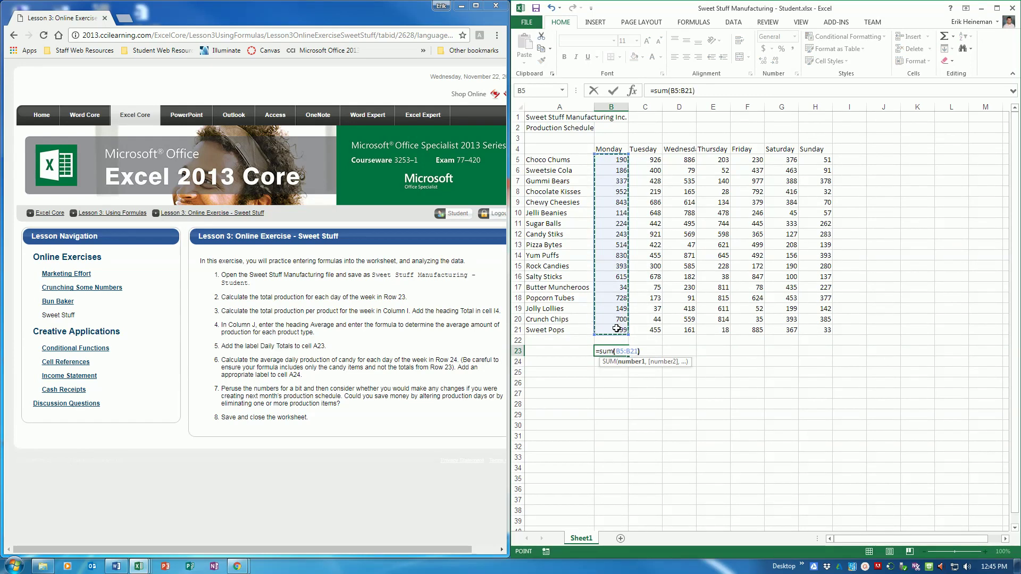
{"action": "key", "text": "Return"}
{"action": "key", "text": "Up"}
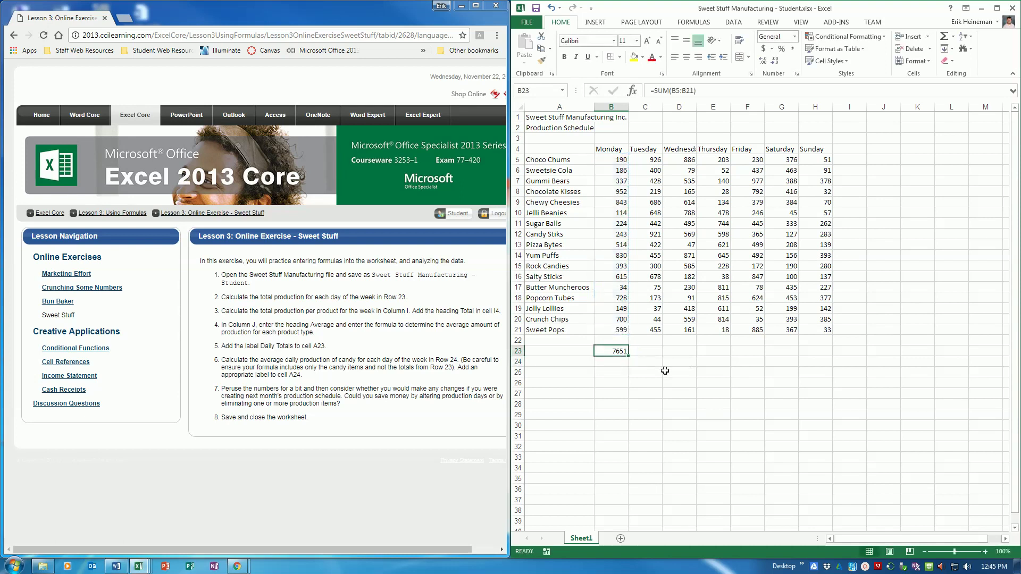
{"action": "left_click_drag", "start_coordinate": [631, 354], "coordinate": [823, 358]}
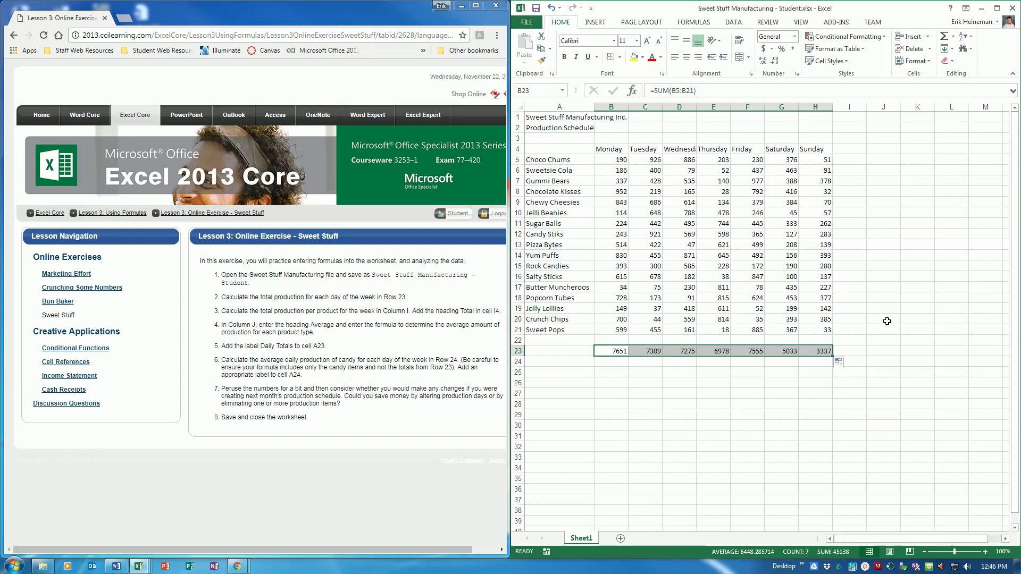
- Total the Choco Chums production in I5 with SUM over B5:H5 and copy the formula down to I21
{"action": "left_click", "coordinate": [854, 161]}
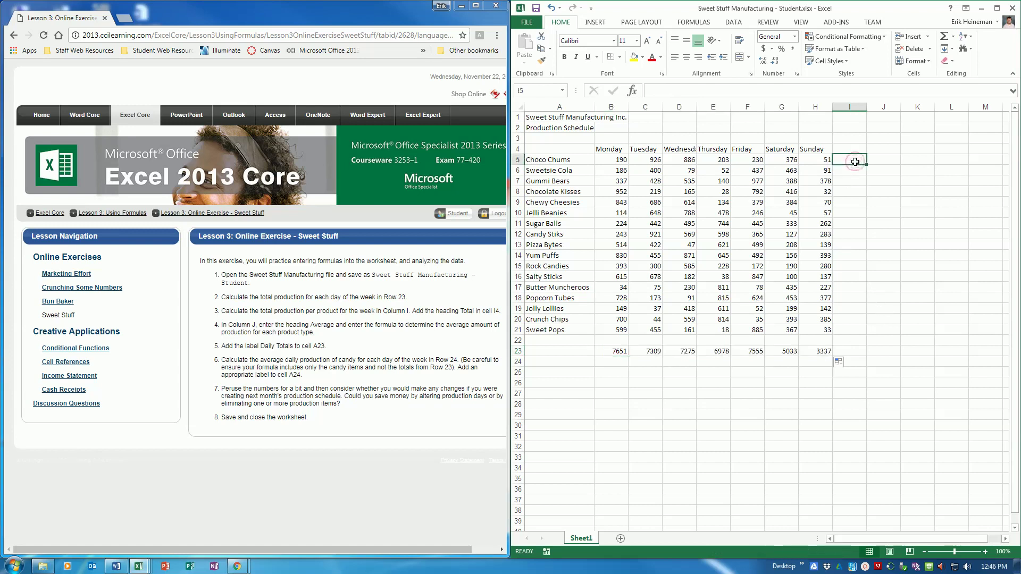
{"action": "type", "text": "=sum("}
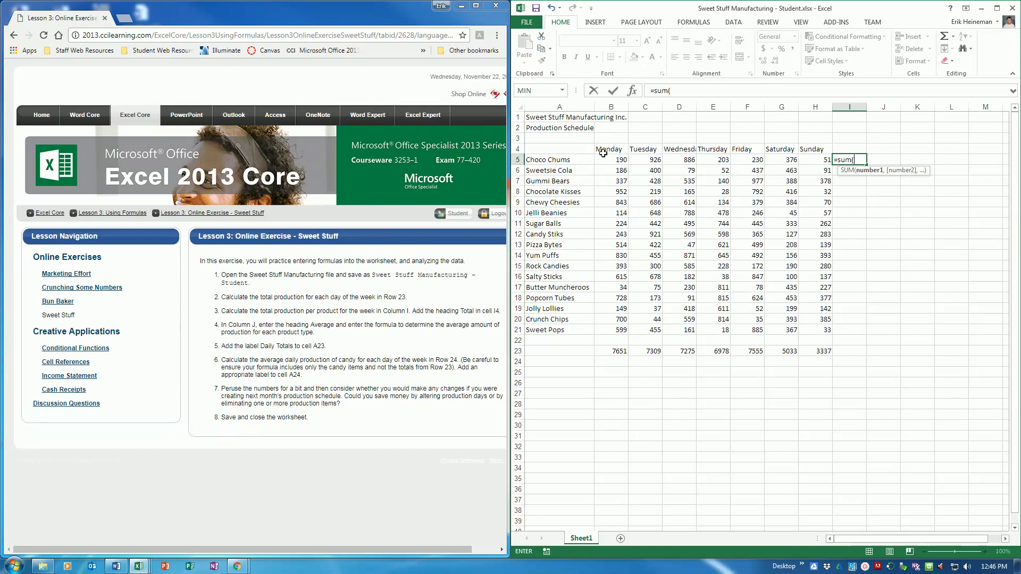
{"action": "left_click_drag", "start_coordinate": [612, 161], "coordinate": [811, 161]}
{"action": "key", "text": "Return"}
{"action": "left_click_drag", "start_coordinate": [866, 165], "coordinate": [859, 314]}
{"action": "left_click_drag", "start_coordinate": [860, 332], "coordinate": [860, 332]}
- Enter the heading Total in cell I4 above the product totals
{"action": "left_click", "coordinate": [845, 148]}
{"action": "type", "text": "Total"}
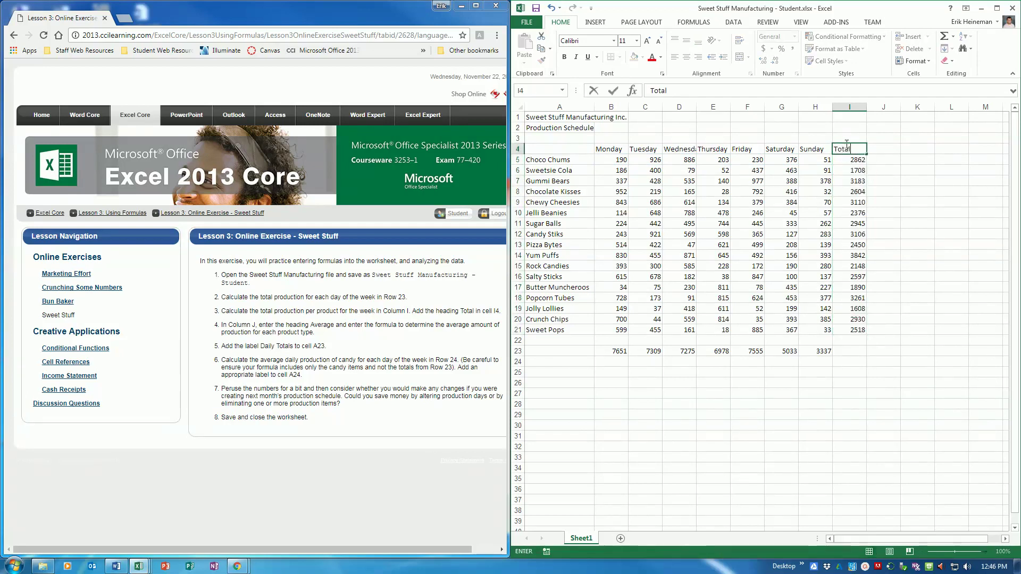
{"action": "key", "text": "Tab"}
- Average the Choco Chums production in J5 with =average(B5:H5) and fill the formula down to J21
{"action": "left_click", "coordinate": [882, 160]}
{"action": "type", "text": "=average("}
{"action": "left_click_drag", "start_coordinate": [624, 160], "coordinate": [805, 162]}
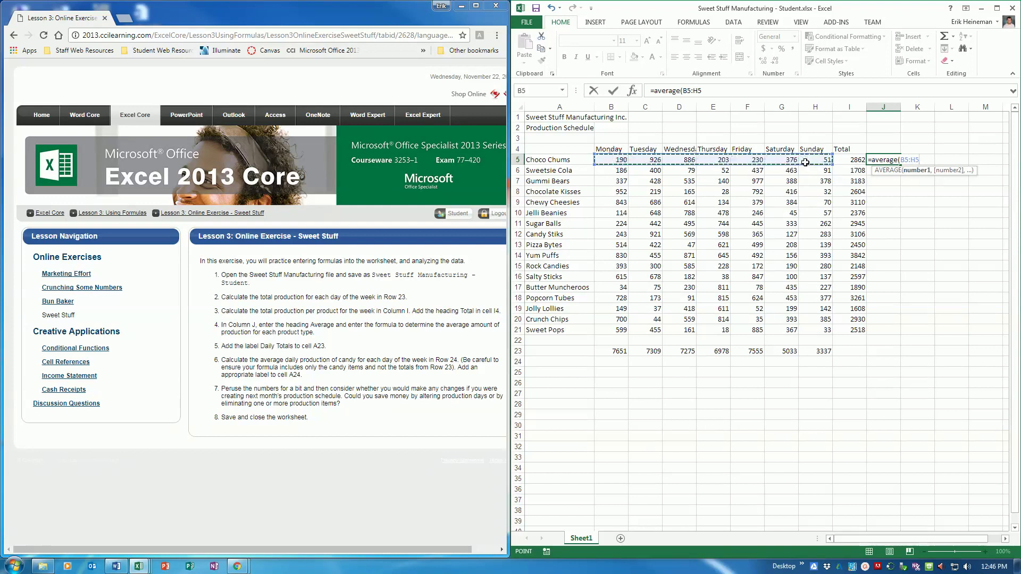
{"action": "type", "text": ")"}
{"action": "key", "text": "Return"}
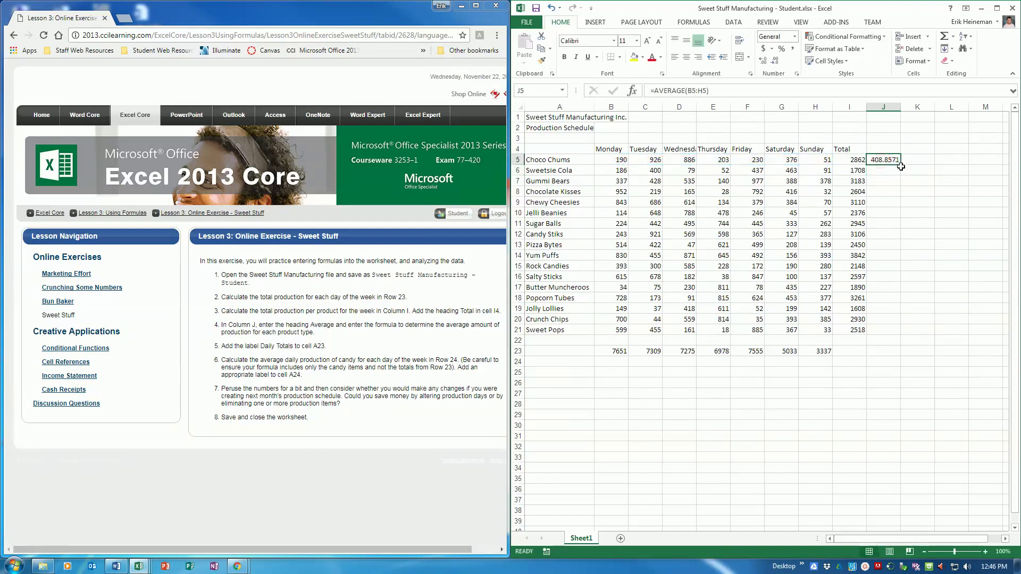
{"action": "double_click", "coordinate": [901, 167]}
- Enter the heading Average in cell J4 above the product averages
{"action": "left_click", "coordinate": [889, 139]}
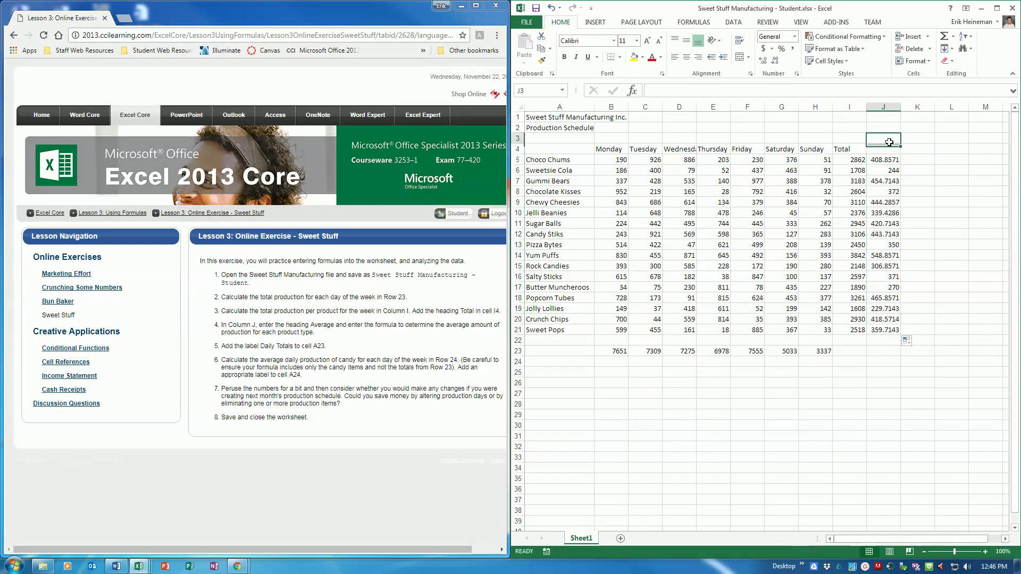
{"action": "left_click", "coordinate": [889, 144]}
{"action": "type", "text": "Ave"}
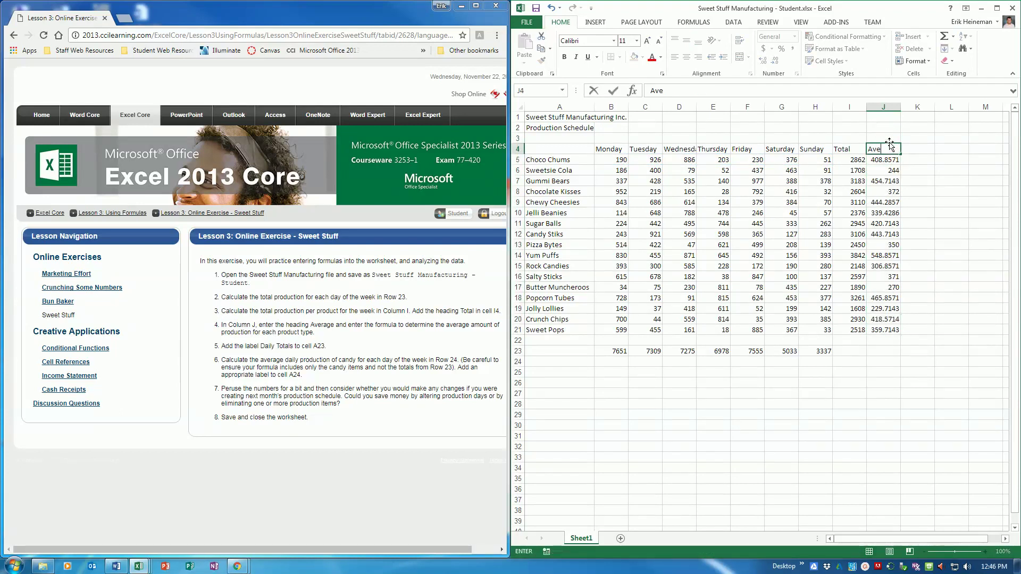
{"action": "type", "text": "rage"}
{"action": "key", "text": "Return"}
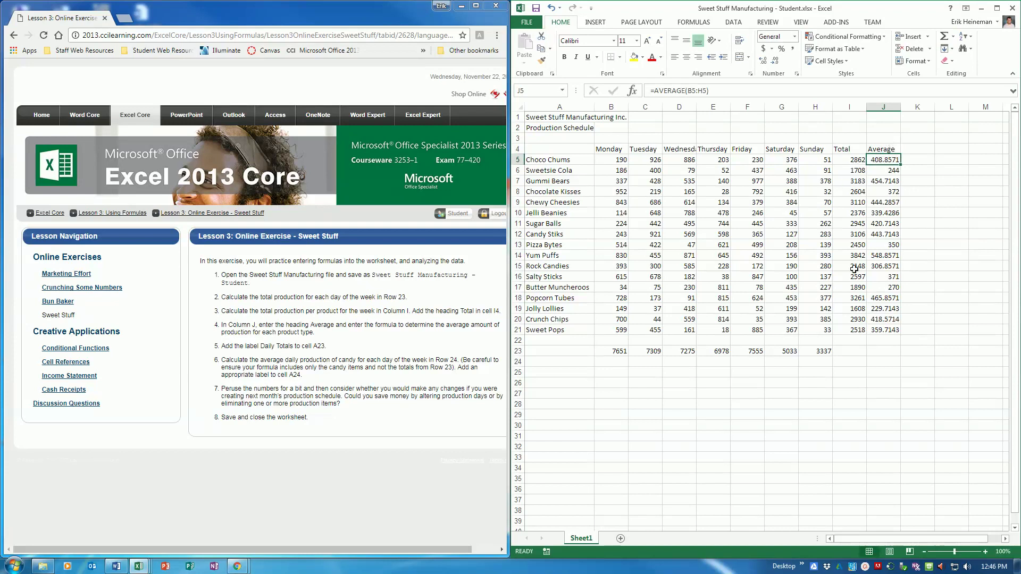
- Label cell A23 as Daily Totals and cell A24 as Daily Average
{"action": "left_click", "coordinate": [562, 350]}
{"action": "type", "text": "Daily Totals"}
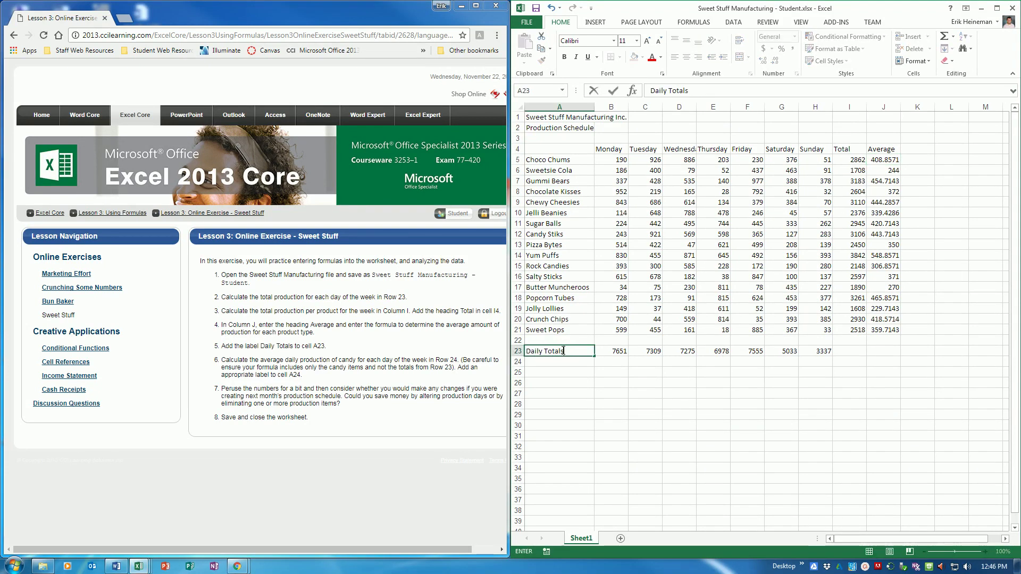
{"action": "key", "text": "Return"}
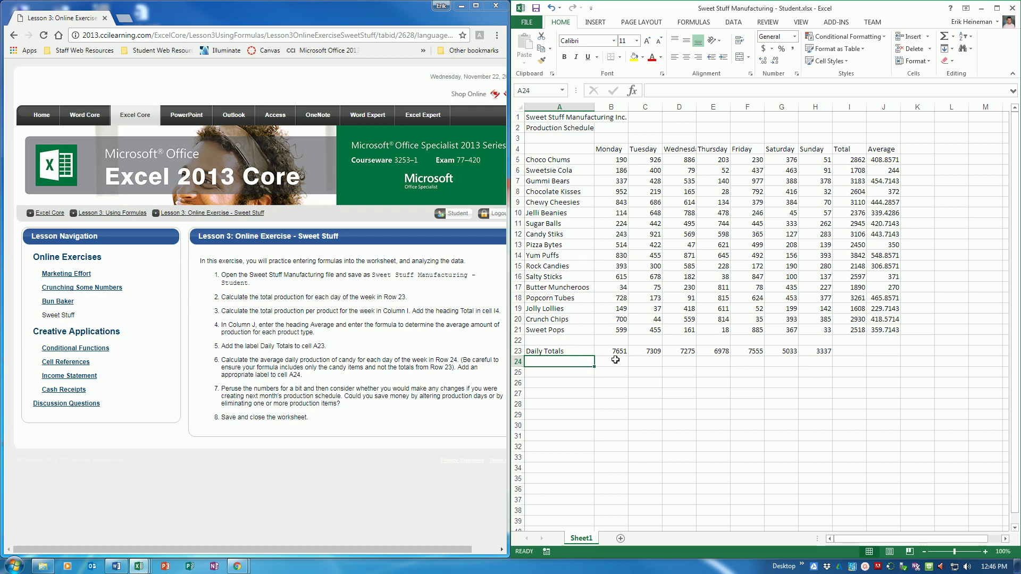
{"action": "type", "text": "Daily Average"}
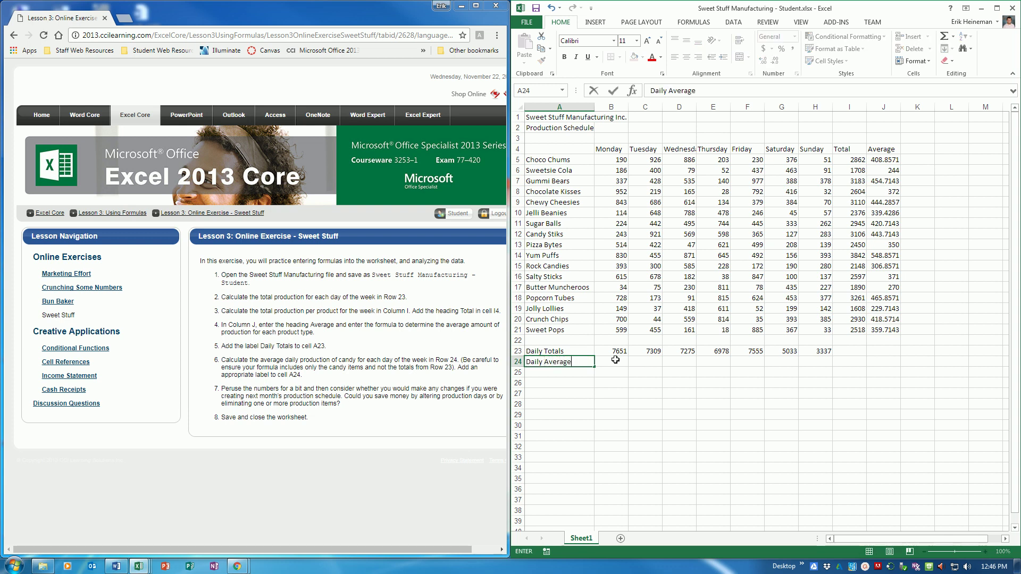
- Average Monday's candy production in B24 with =average(B5:B21) and fill the formula across to H24
{"action": "left_click", "coordinate": [615, 360]}
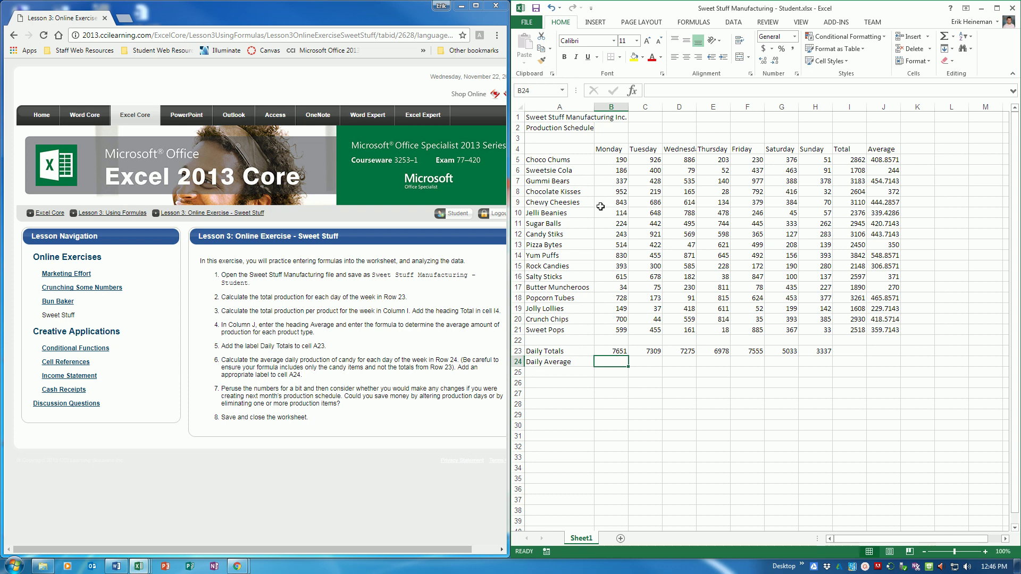
{"action": "type", "text": "=avetr"}
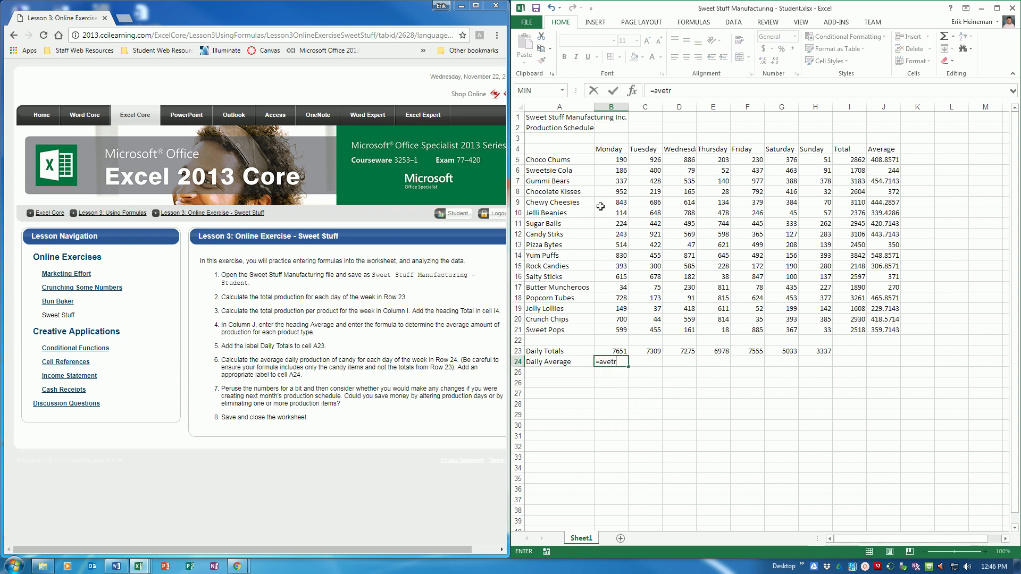
{"action": "key", "text": "BackSpace"}
{"action": "key", "text": "BackSpace"}
{"action": "type", "text": "rage("}
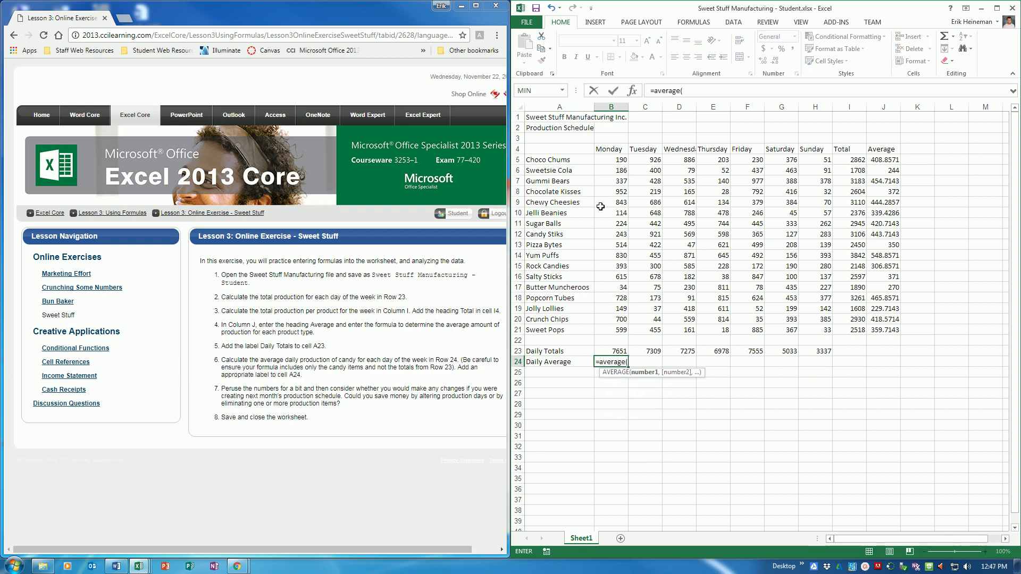
{"action": "left_click_drag", "start_coordinate": [611, 161], "coordinate": [611, 332]}
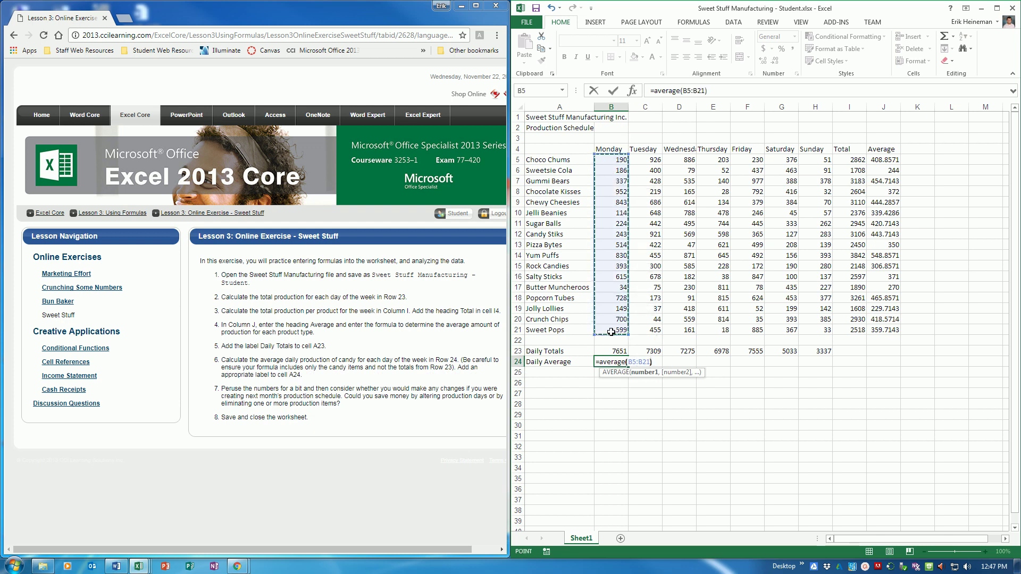
{"action": "key", "text": "Return"}
{"action": "left_click", "coordinate": [622, 361]}
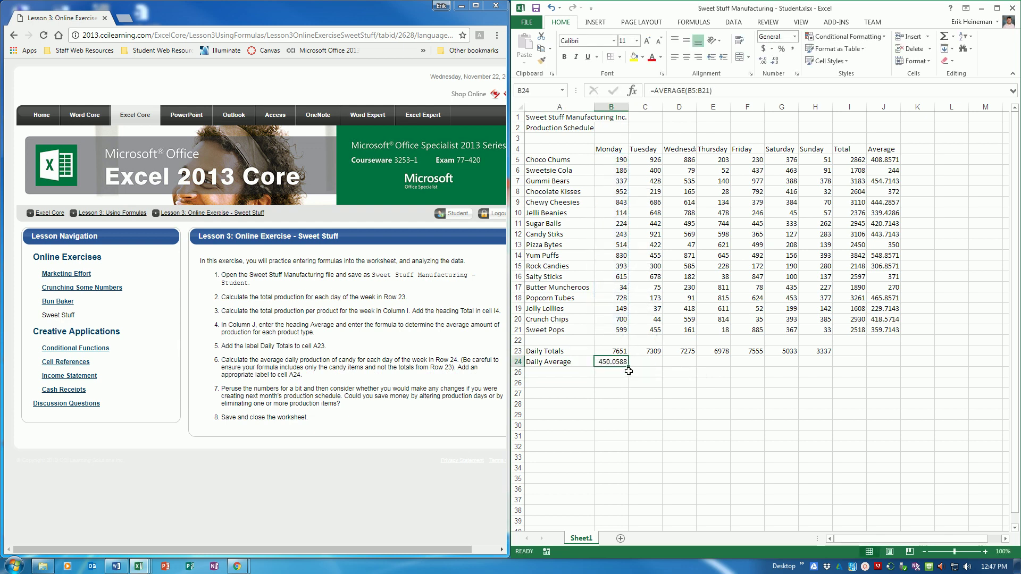
{"action": "left_click_drag", "start_coordinate": [628, 368], "coordinate": [825, 365]}
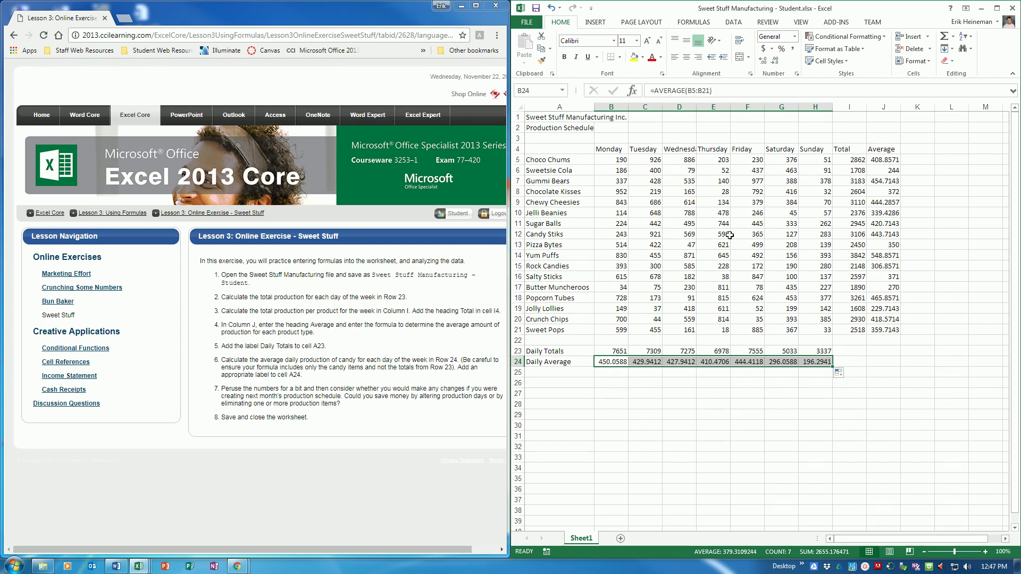
- Save the completed Sweet Stuff Manufacturing - Student workbook
{"action": "left_click", "coordinate": [711, 201]}
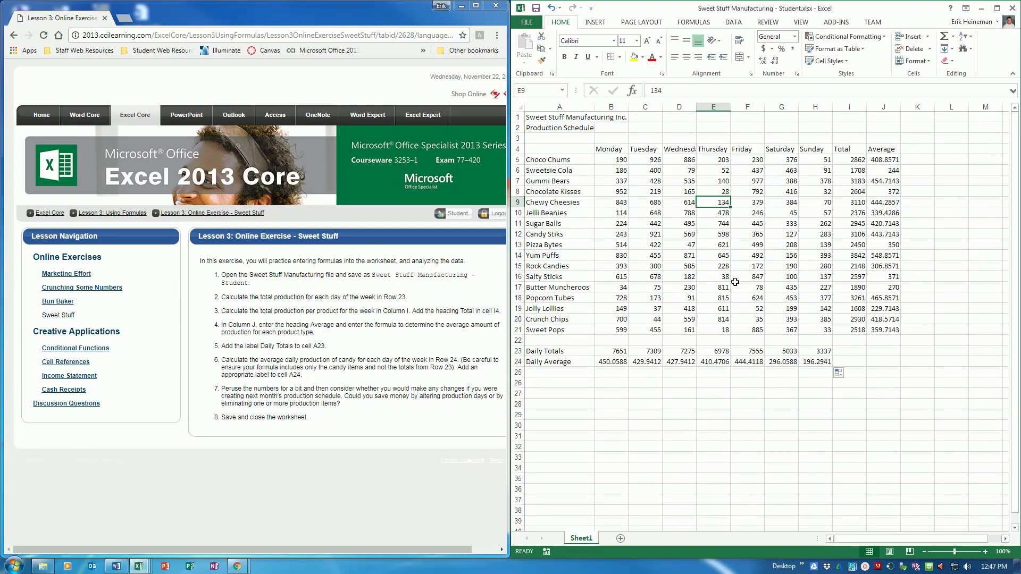
{"action": "left_click", "coordinate": [536, 9]}
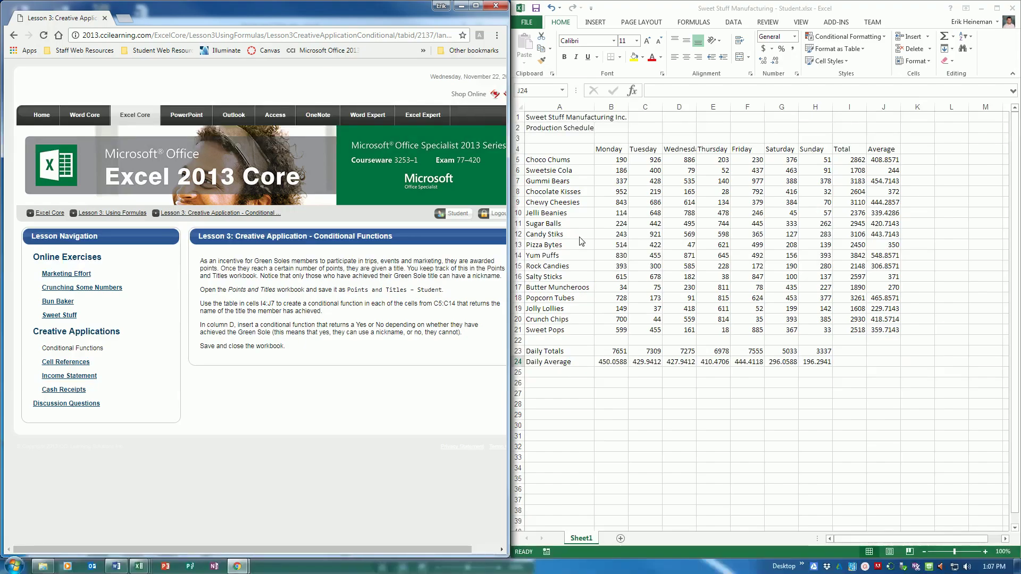
- Open Points and Titles.xlsx from the 3253-Microsite-Student-Files folder and dock its window beside the browser
{"action": "left_click", "coordinate": [526, 21]}
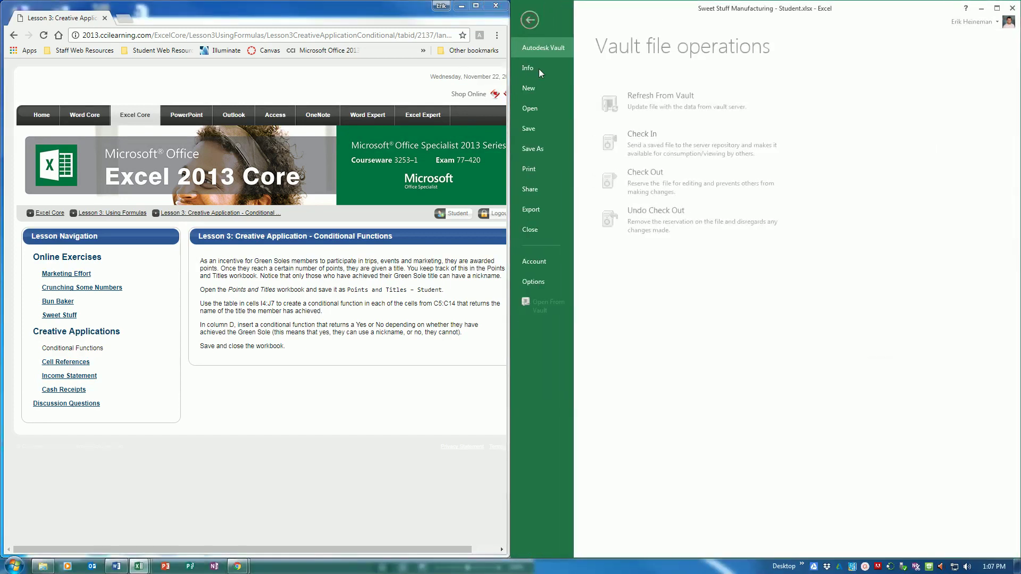
{"action": "left_click", "coordinate": [551, 110]}
{"action": "left_click", "coordinate": [651, 247]}
{"action": "left_click", "coordinate": [821, 190]}
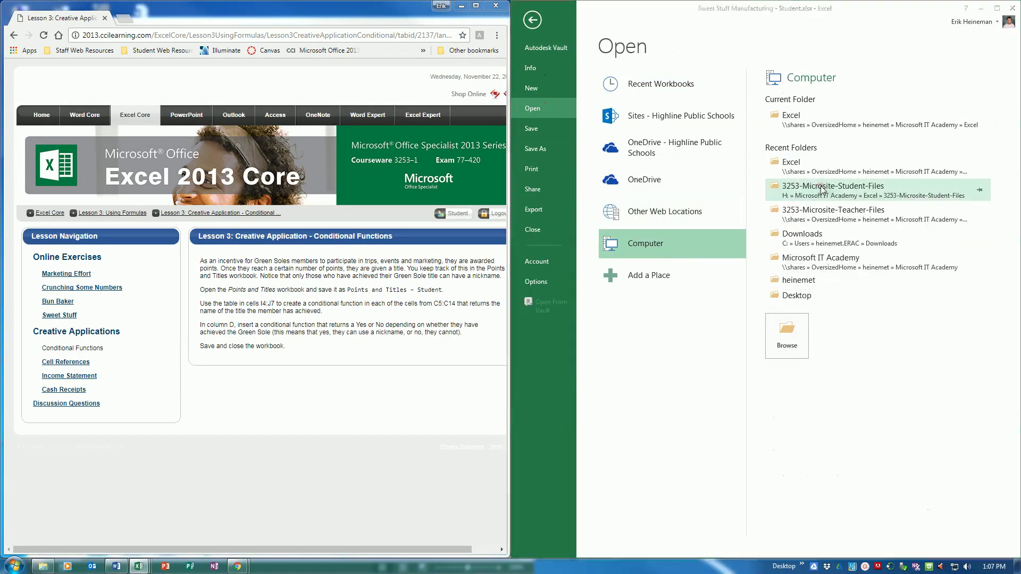
{"action": "left_click", "coordinate": [668, 197]}
{"action": "scroll", "coordinate": [668, 199], "scroll_direction": "down", "scroll_amount": 8}
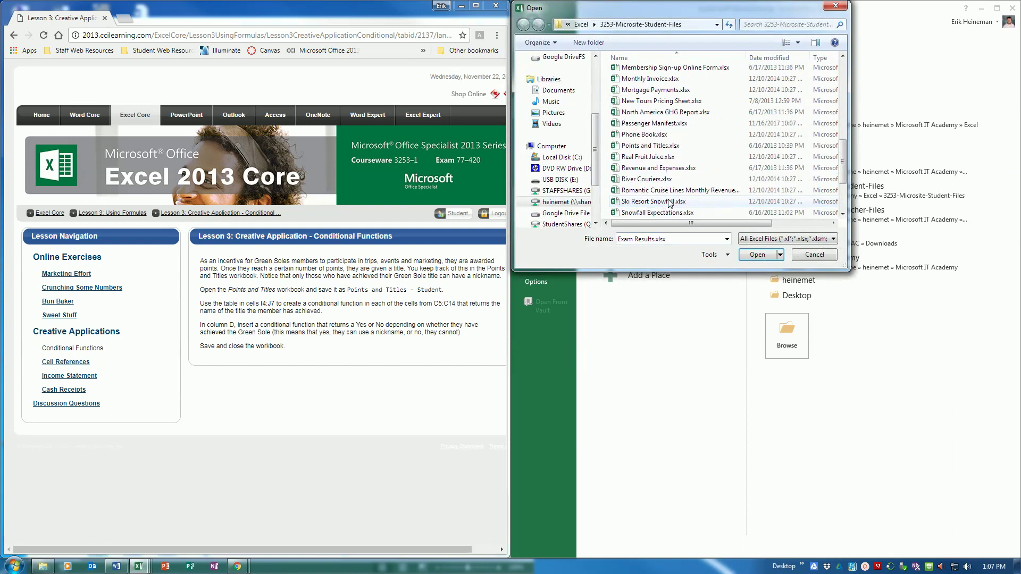
{"action": "left_click", "coordinate": [641, 147]}
{"action": "left_click", "coordinate": [757, 255]}
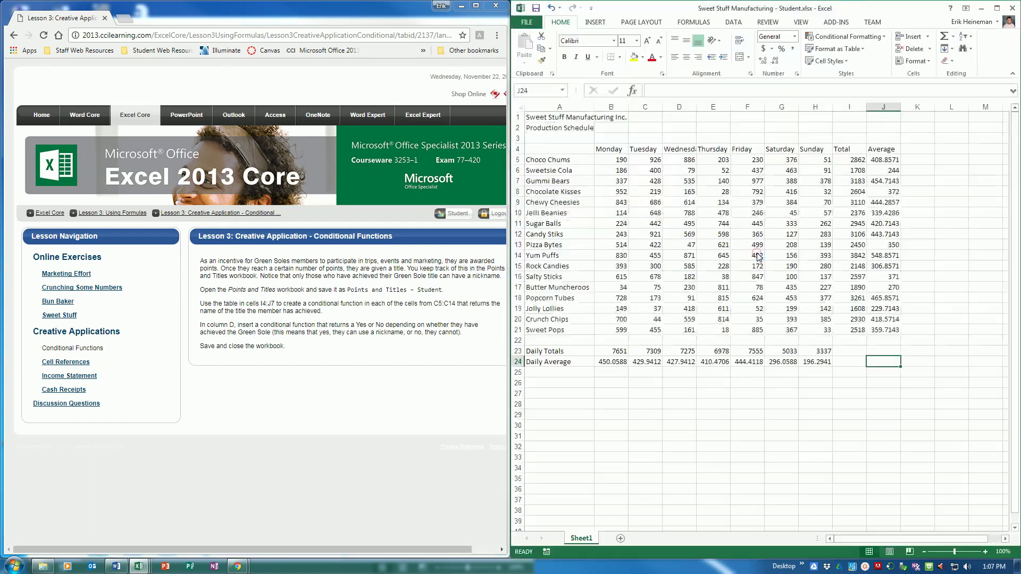
{"action": "key", "text": "super+Right"}
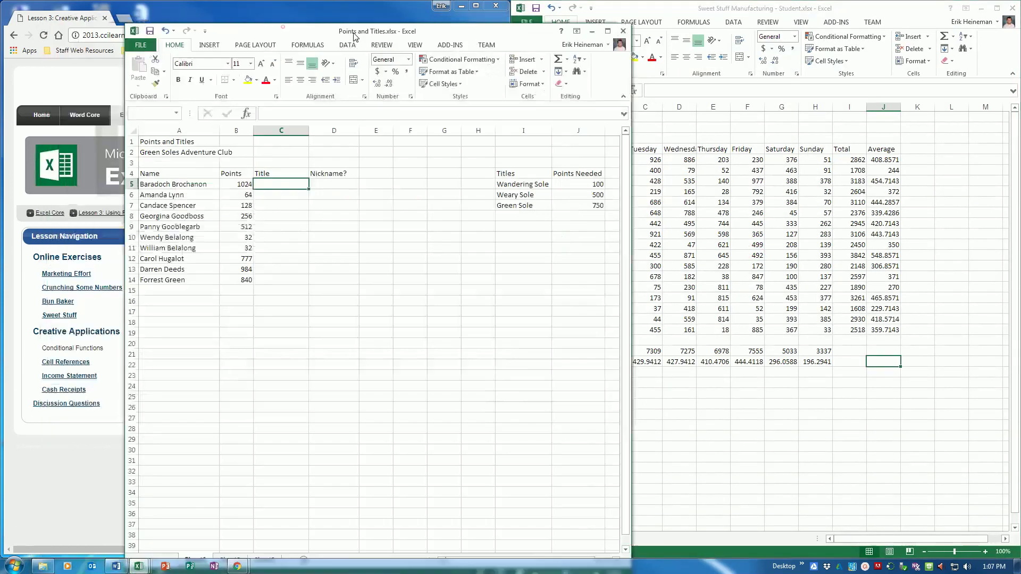
{"action": "key", "text": "super+Right"}
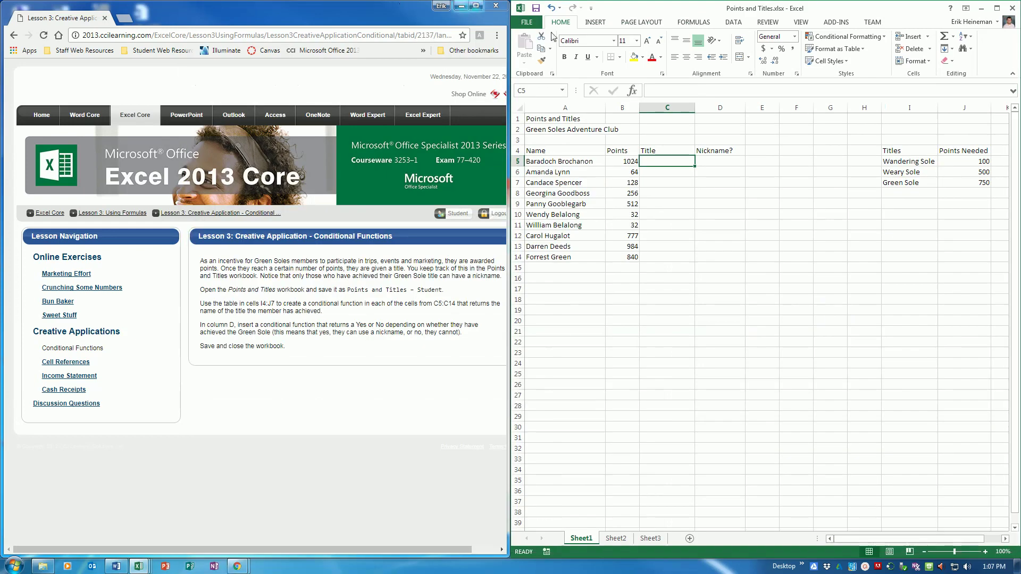
- Save the workbook in the Excel folder under the name Points and Titles - Student
{"action": "left_click", "coordinate": [527, 22]}
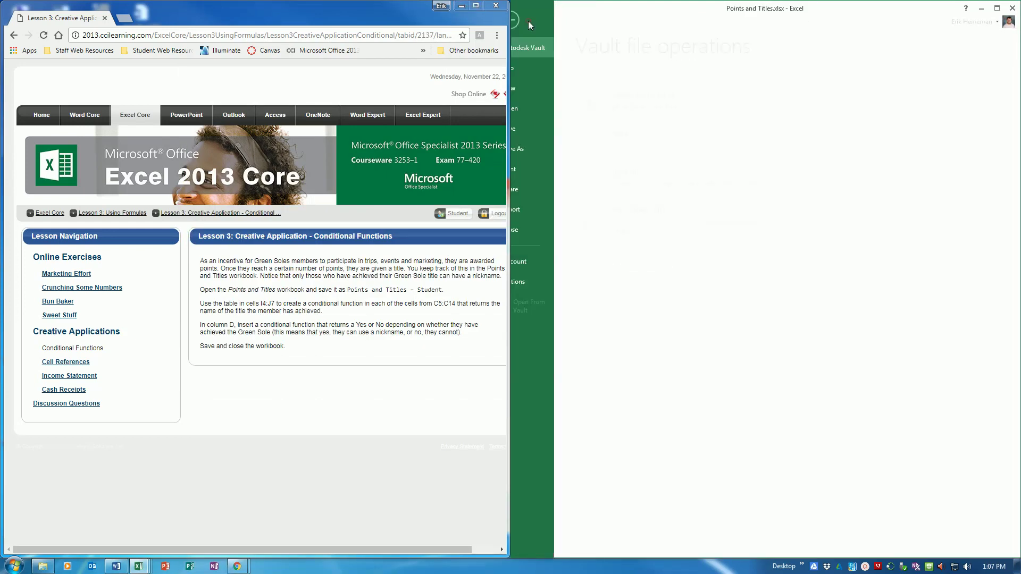
{"action": "left_click", "coordinate": [541, 144]}
{"action": "left_click", "coordinate": [800, 172]}
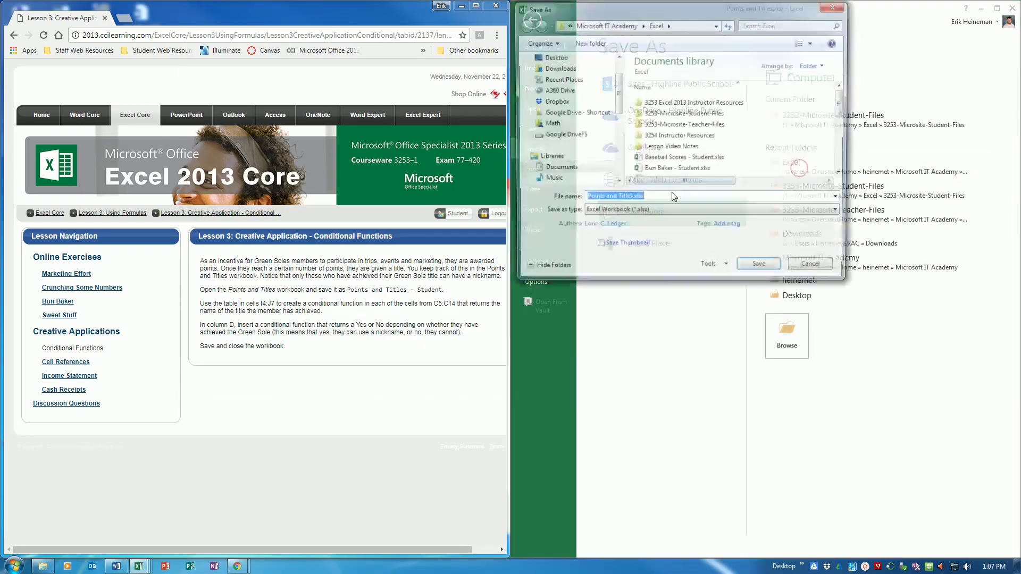
{"action": "left_click", "coordinate": [630, 198]}
{"action": "type", "text": "- Student"}
{"action": "key", "text": "Return"}
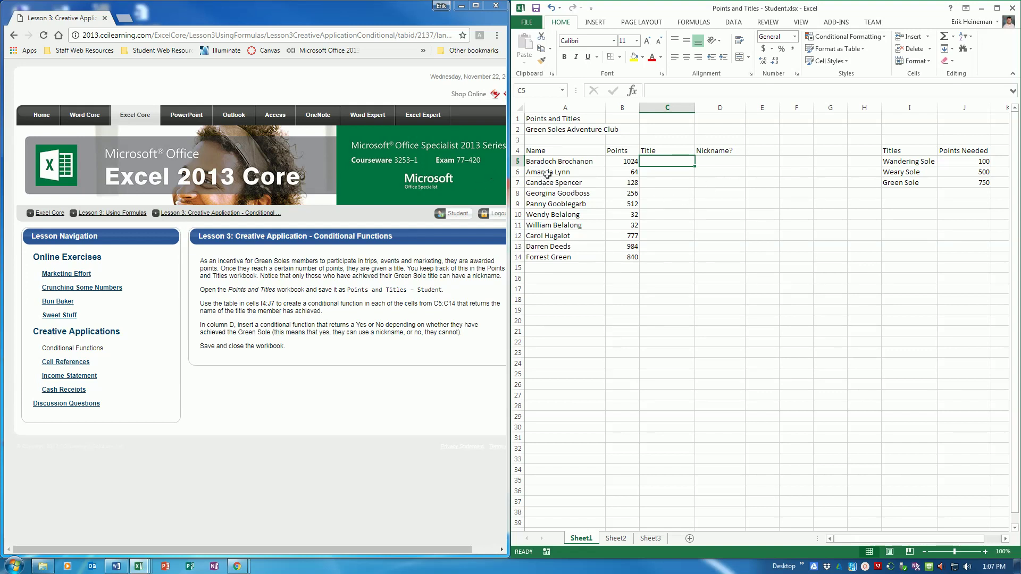
- Examine the members' names and points, the empty Title and Nickname? columns, and the table of titles with points needed
{"action": "left_click_drag", "start_coordinate": [558, 160], "coordinate": [568, 257]}
{"action": "left_click_drag", "start_coordinate": [627, 160], "coordinate": [633, 257]}
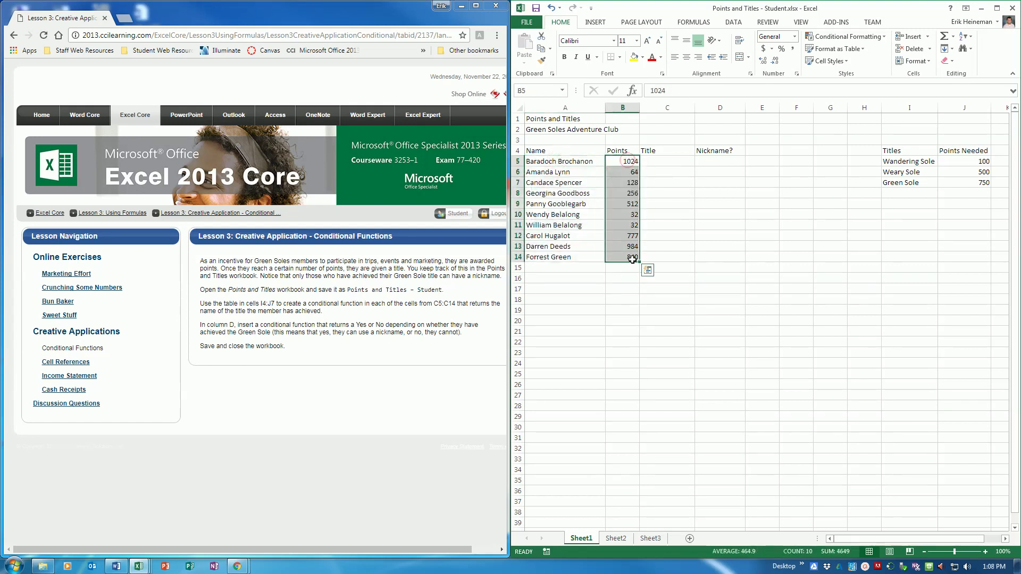
{"action": "left_click", "coordinate": [676, 162]}
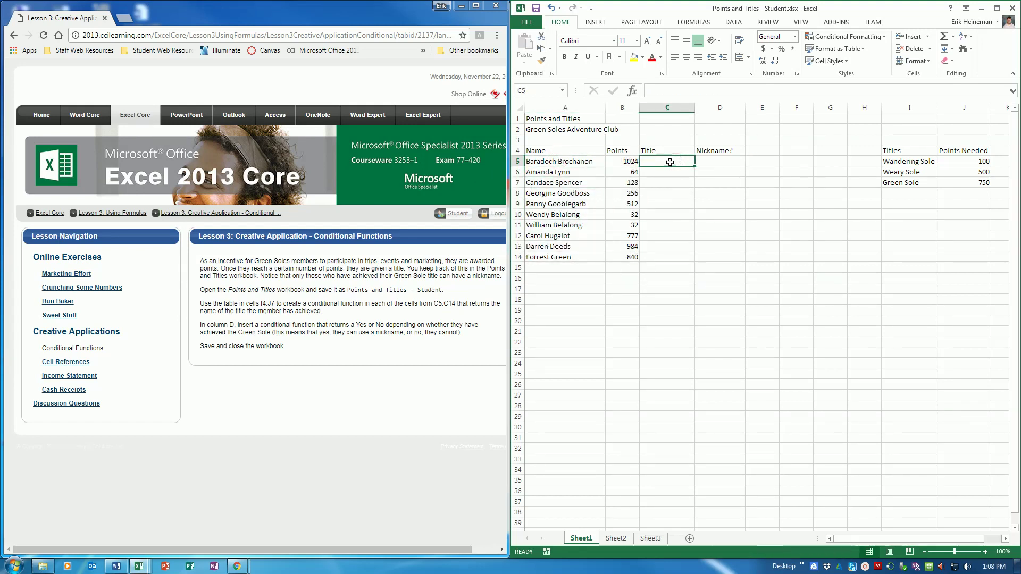
{"action": "left_click", "coordinate": [723, 163]}
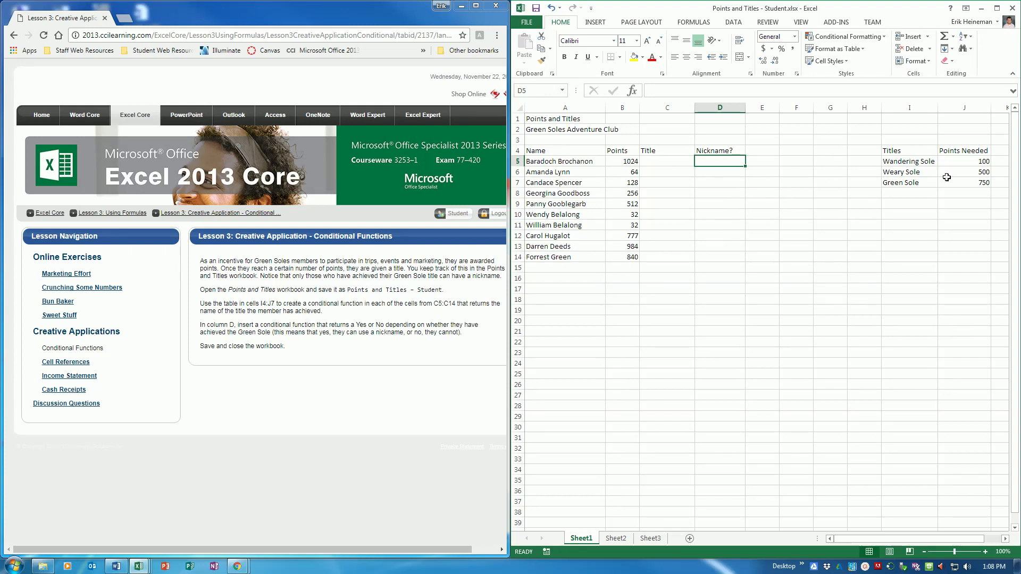
{"action": "left_click_drag", "start_coordinate": [899, 162], "coordinate": [903, 182]}
{"action": "left_click_drag", "start_coordinate": [971, 162], "coordinate": [973, 182]}
{"action": "left_click", "coordinate": [908, 172]}
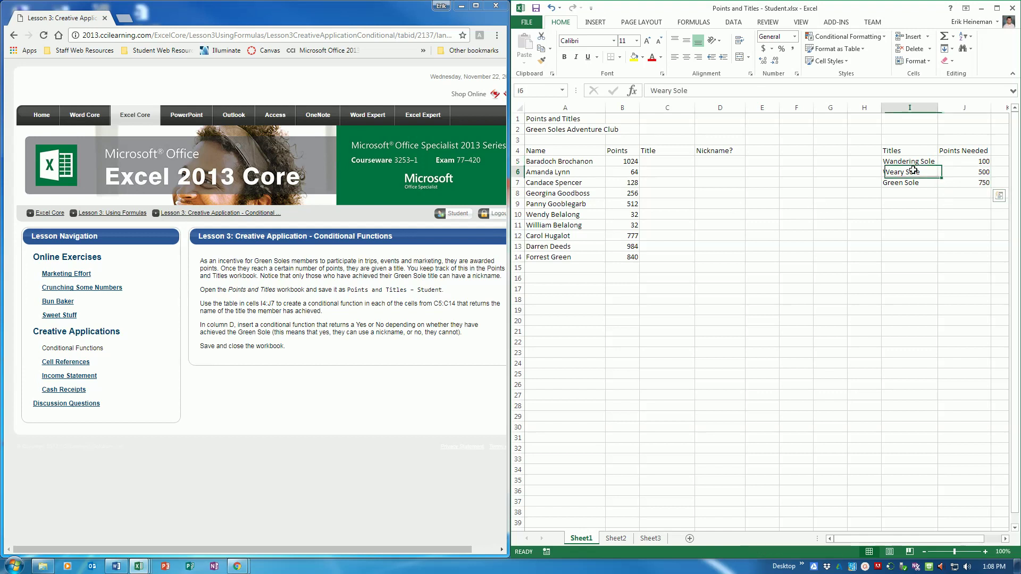
{"action": "left_click", "coordinate": [715, 160]}
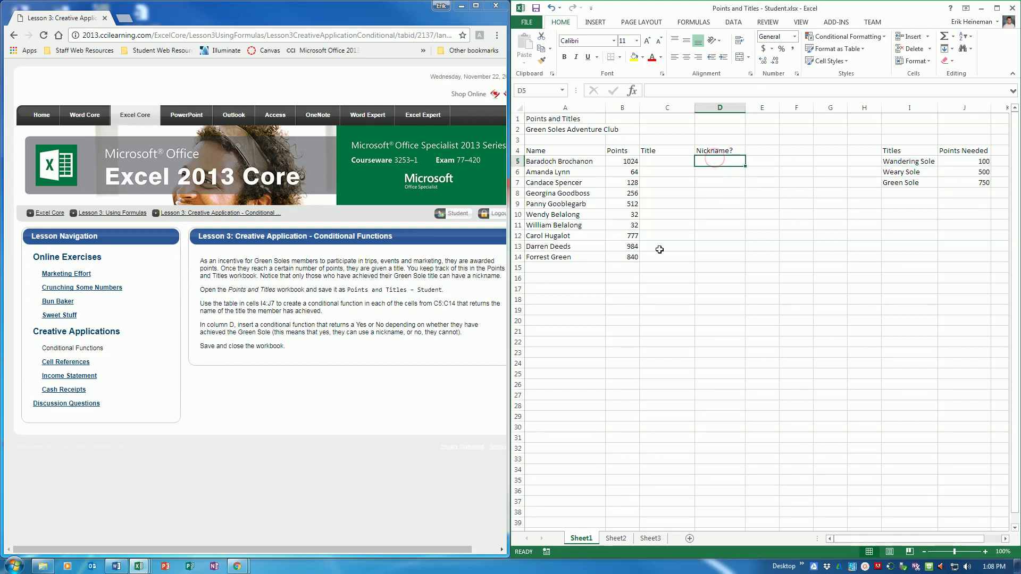
{"action": "left_click", "coordinate": [916, 182]}
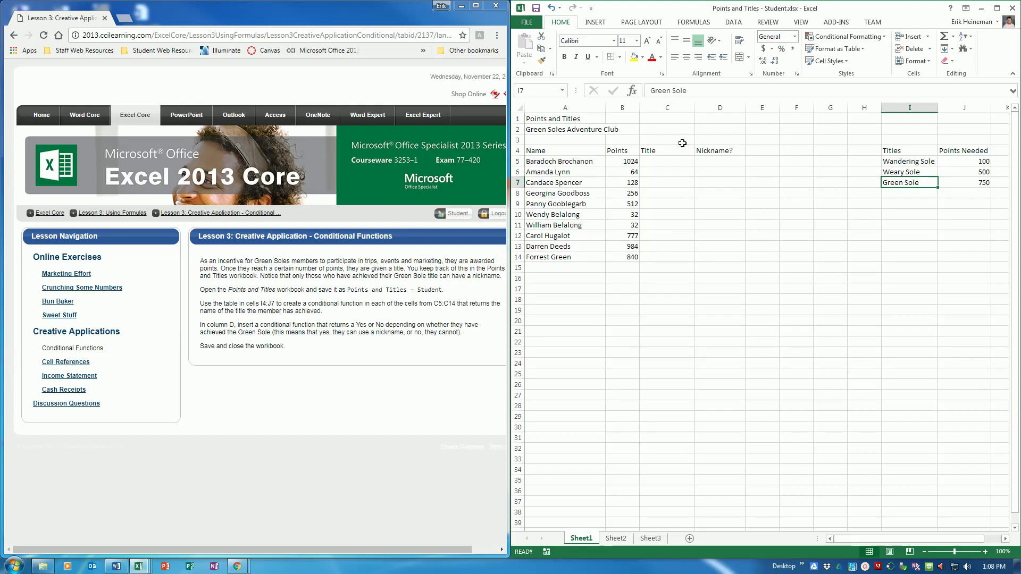
- Insert an IF function in D5 that tests B5>=750 and returns "Yes" when true and "No" when false
{"action": "left_click", "coordinate": [708, 159]}
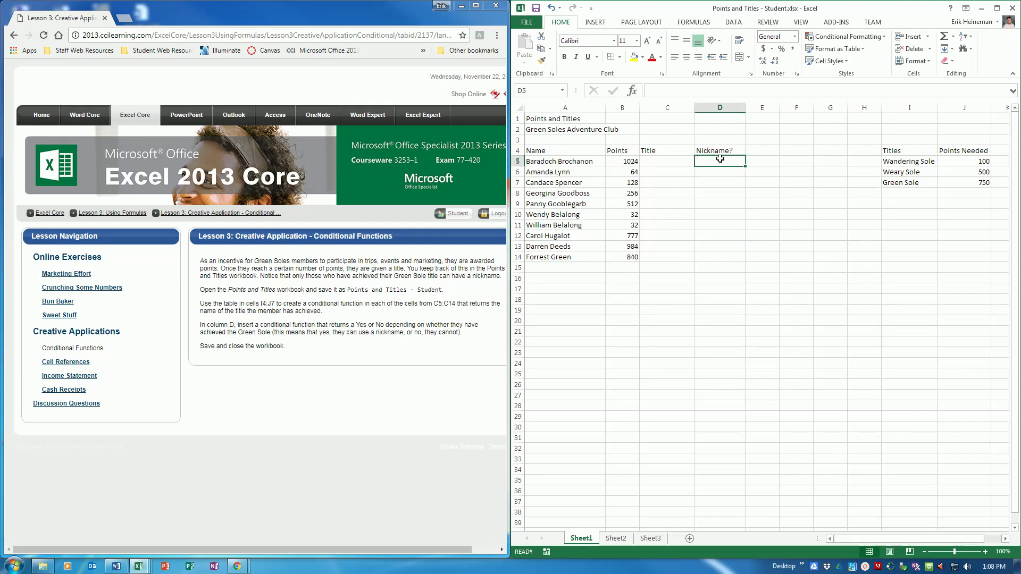
{"action": "left_click", "coordinate": [635, 92]}
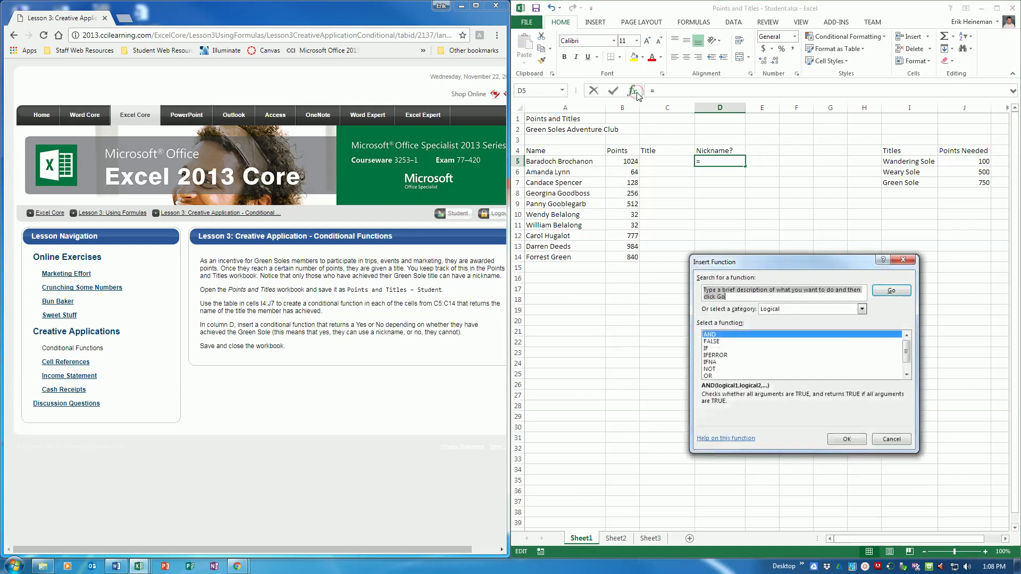
{"action": "left_click", "coordinate": [713, 349]}
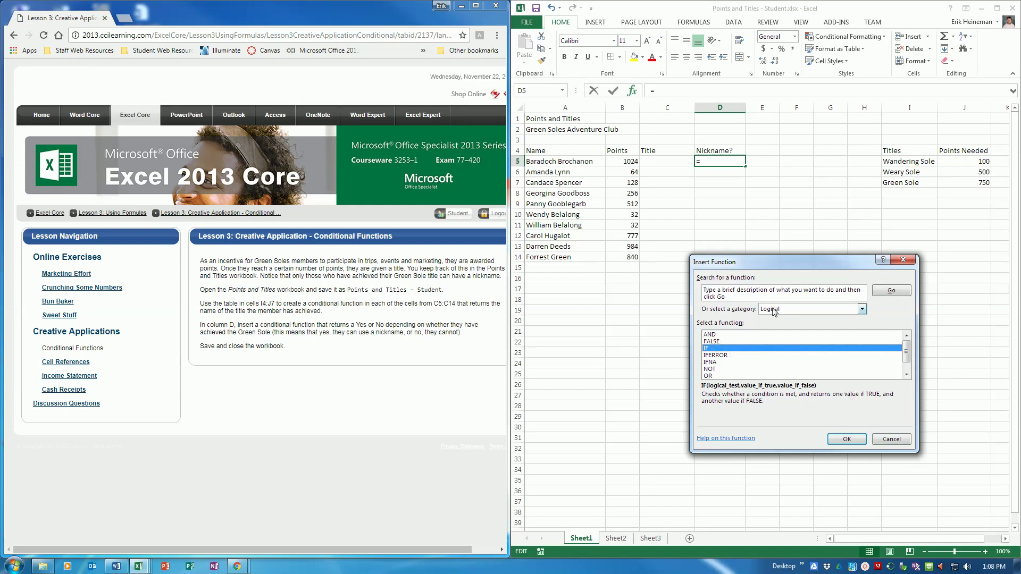
{"action": "left_click", "coordinate": [847, 439]}
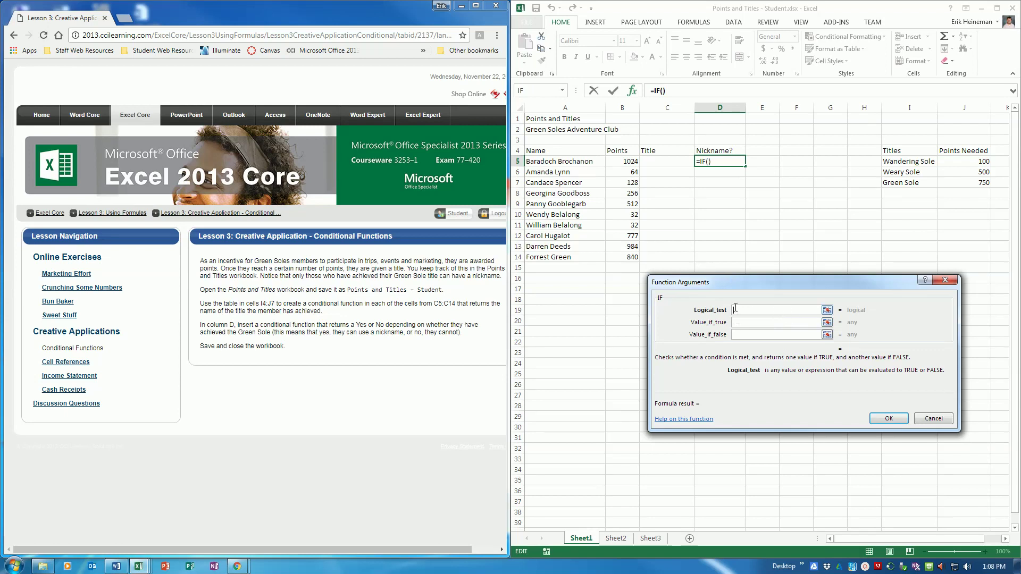
{"action": "left_click", "coordinate": [628, 161]}
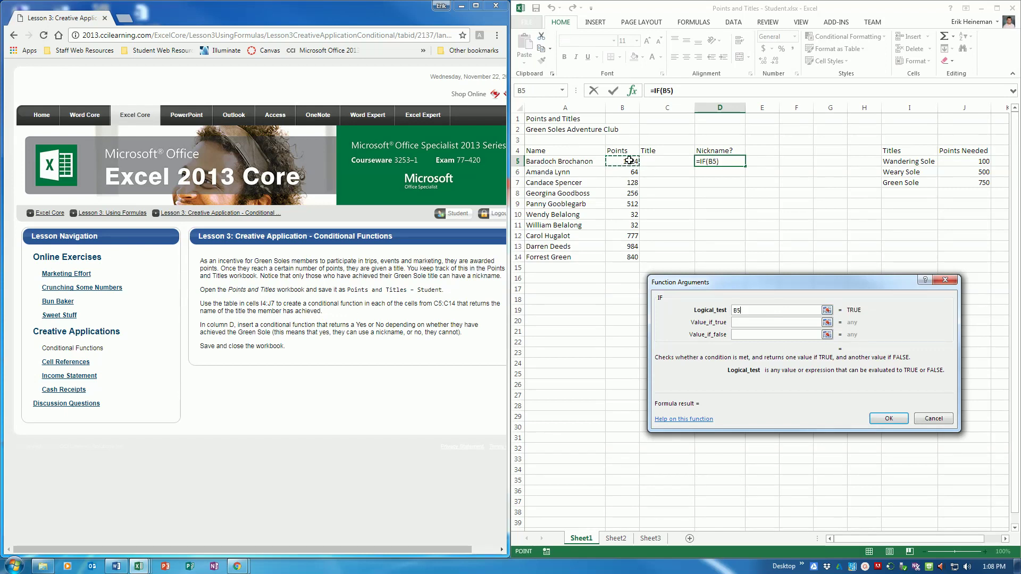
{"action": "type", "text": ">=750"}
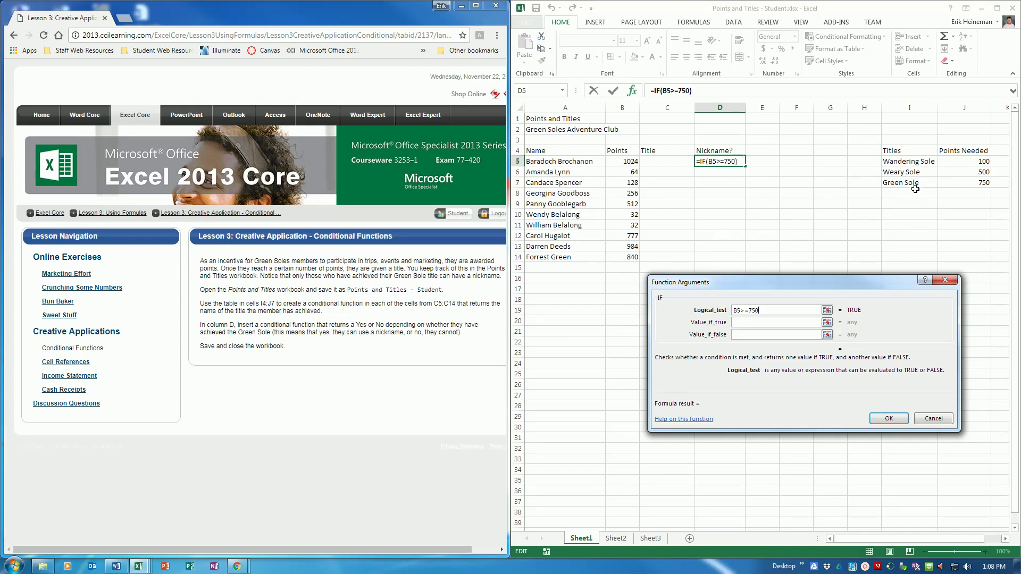
{"action": "left_click", "coordinate": [749, 323]}
{"action": "type", "text": "\"Yes\""}
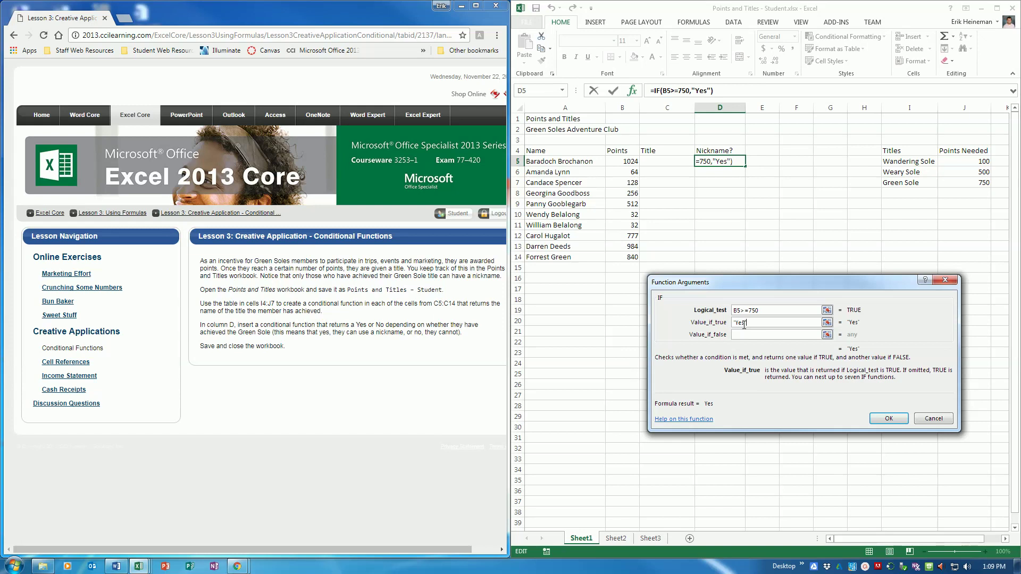
{"action": "left_click", "coordinate": [741, 334]}
{"action": "type", "text": "\"No\""}
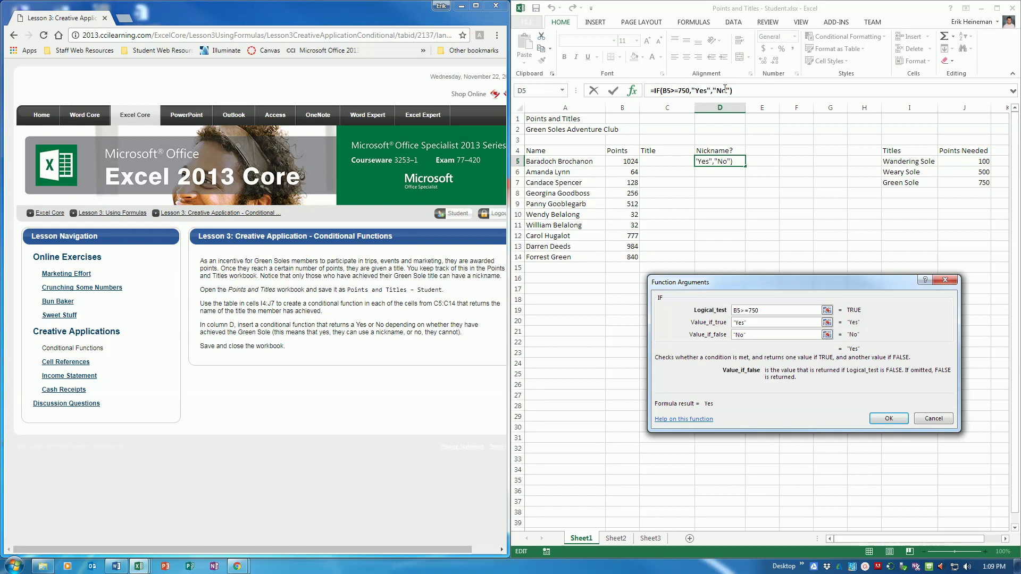
{"action": "left_click", "coordinate": [889, 418]}
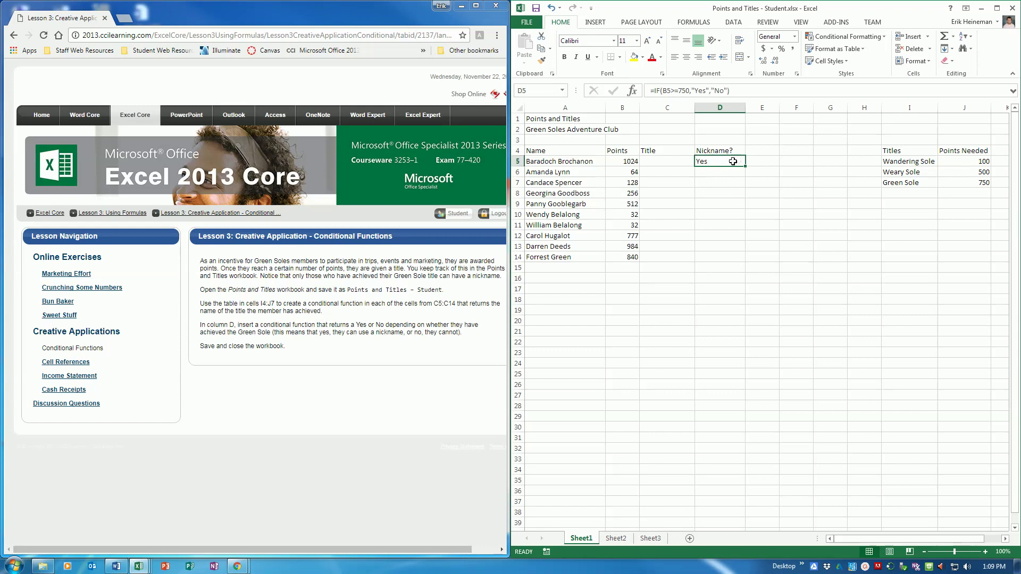
- Fill the Nickname? formula from D5 down to D14
{"action": "left_click_drag", "start_coordinate": [747, 166], "coordinate": [741, 265]}
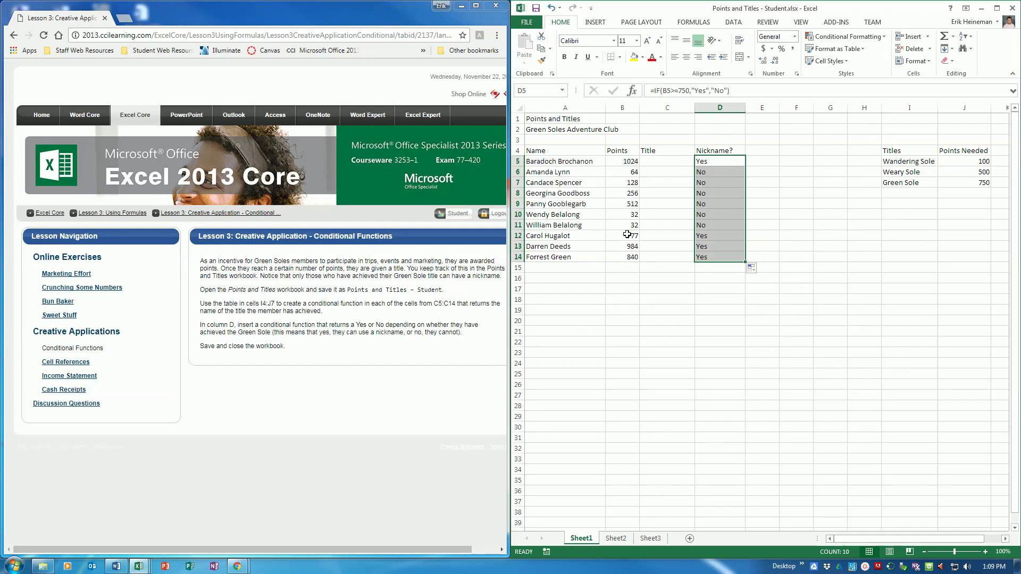
- Start an IF formula in C5 that returns "Green Sole" when B5>=750, leaving the false argument open
{"action": "left_click", "coordinate": [665, 174]}
{"action": "left_click", "coordinate": [678, 161]}
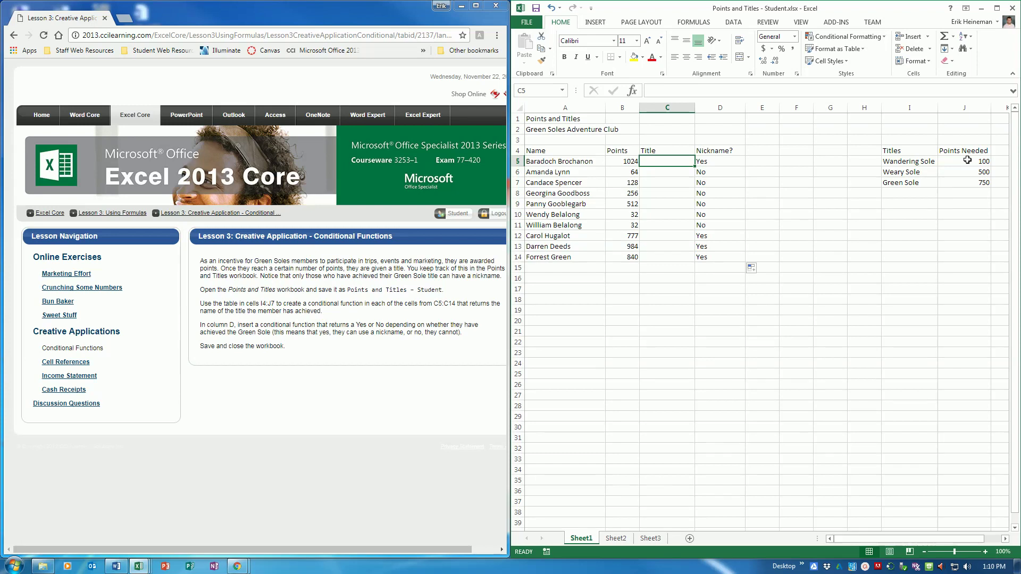
{"action": "type", "text": "="}
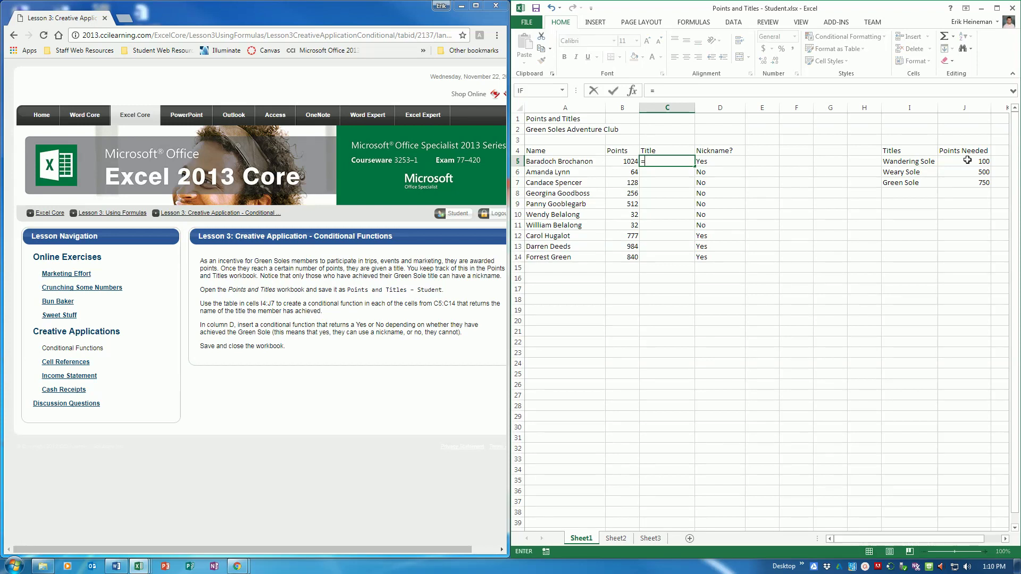
{"action": "type", "text": "if("}
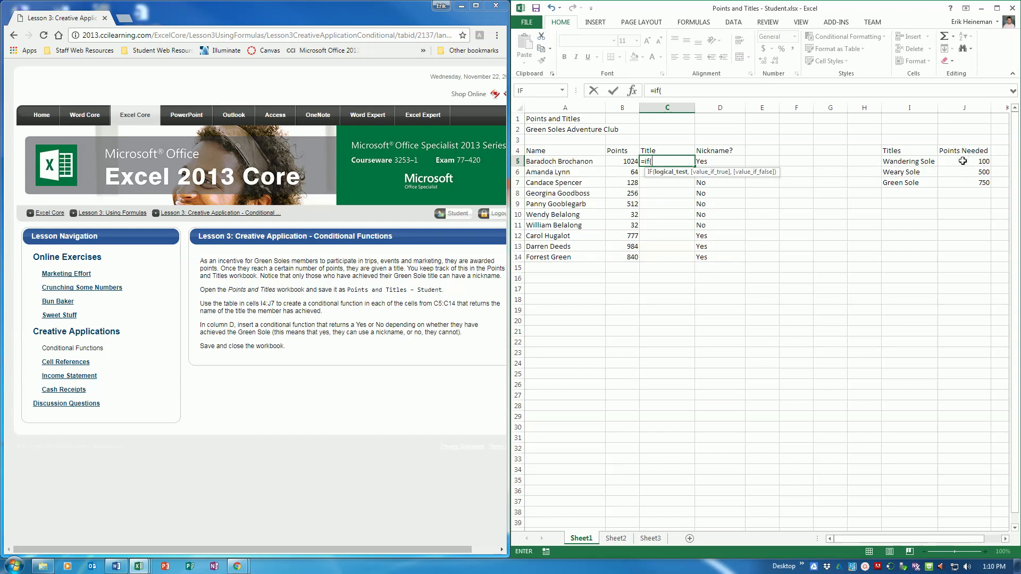
{"action": "left_click", "coordinate": [629, 161]}
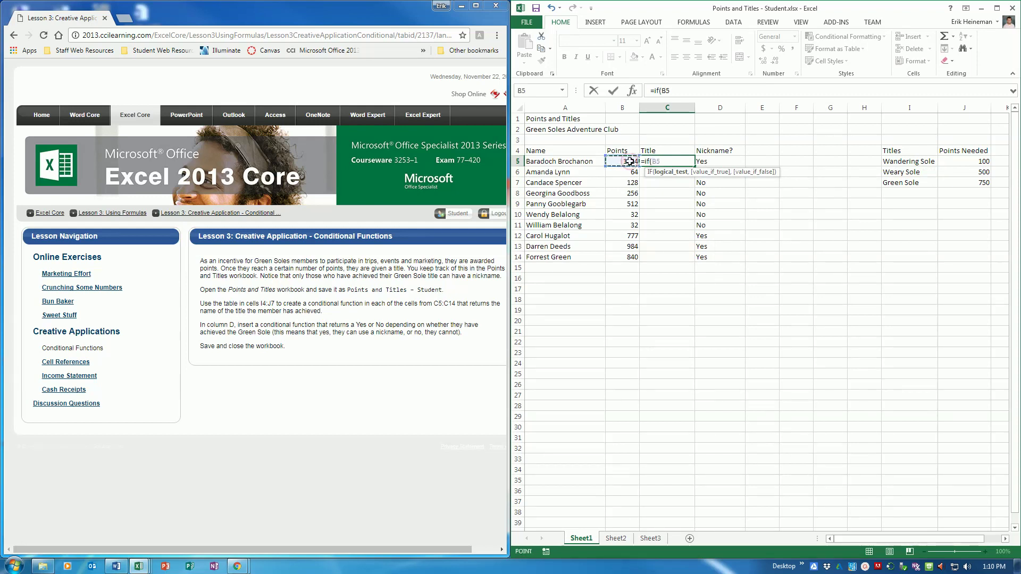
{"action": "type", "text": ">=750,"}
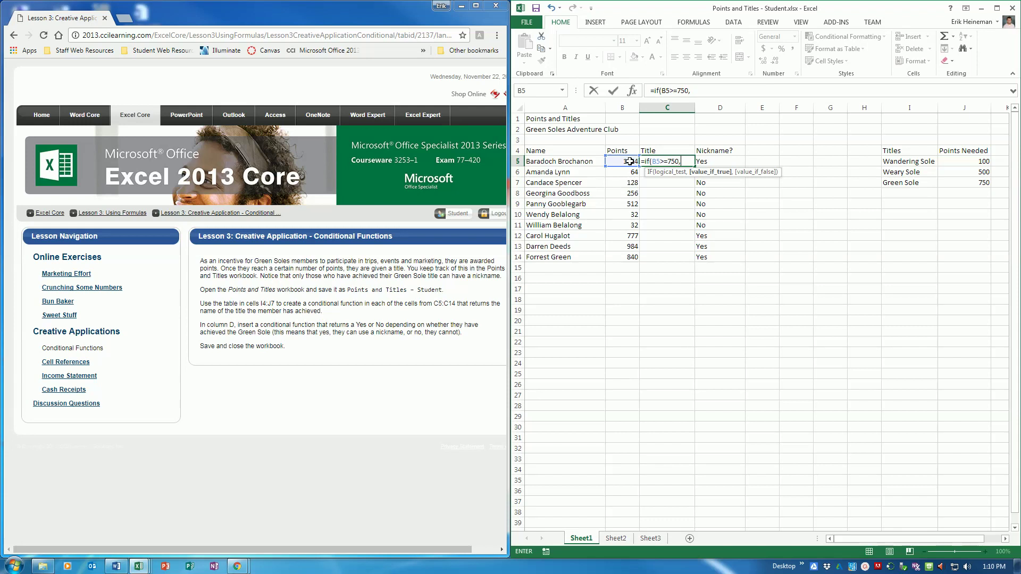
{"action": "type", "text": "\"Green Sole\","}
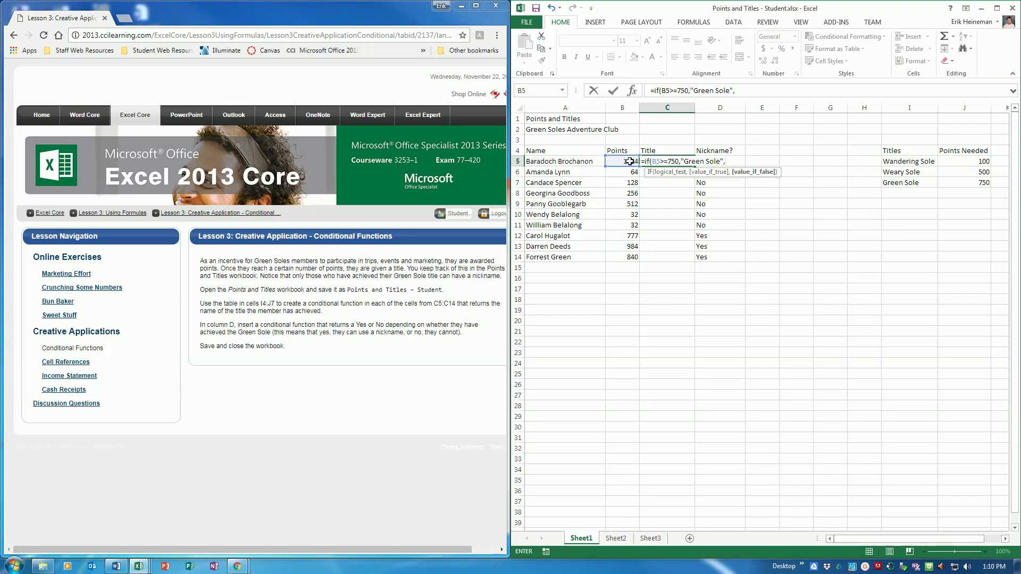
- Nest a second IF as the false argument, returning "Weary Sole" when B5>=500
{"action": "type", "text": "if("}
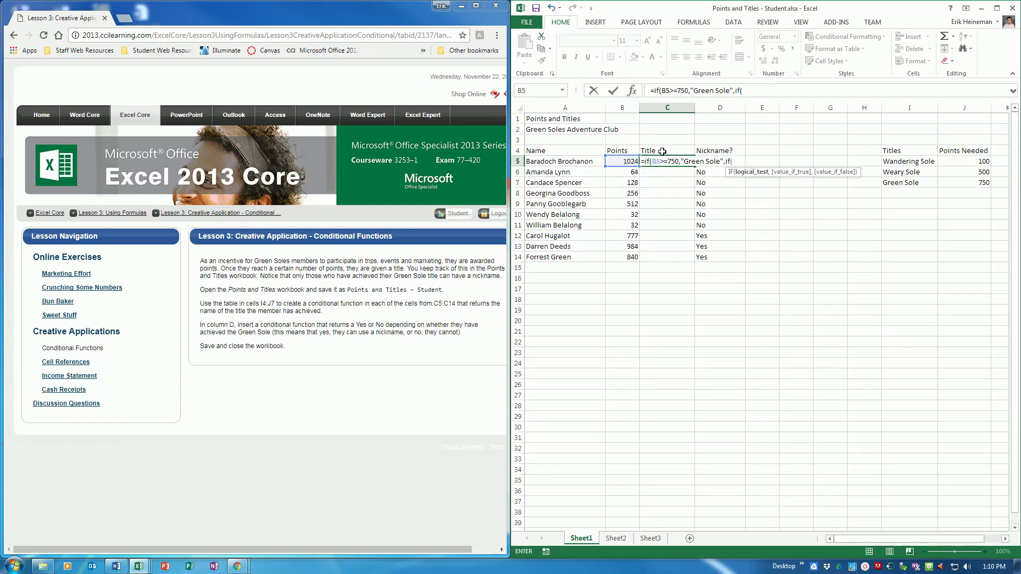
{"action": "left_click", "coordinate": [628, 162]}
{"action": "type", "text": ">=500,\"Weary Sole\","}
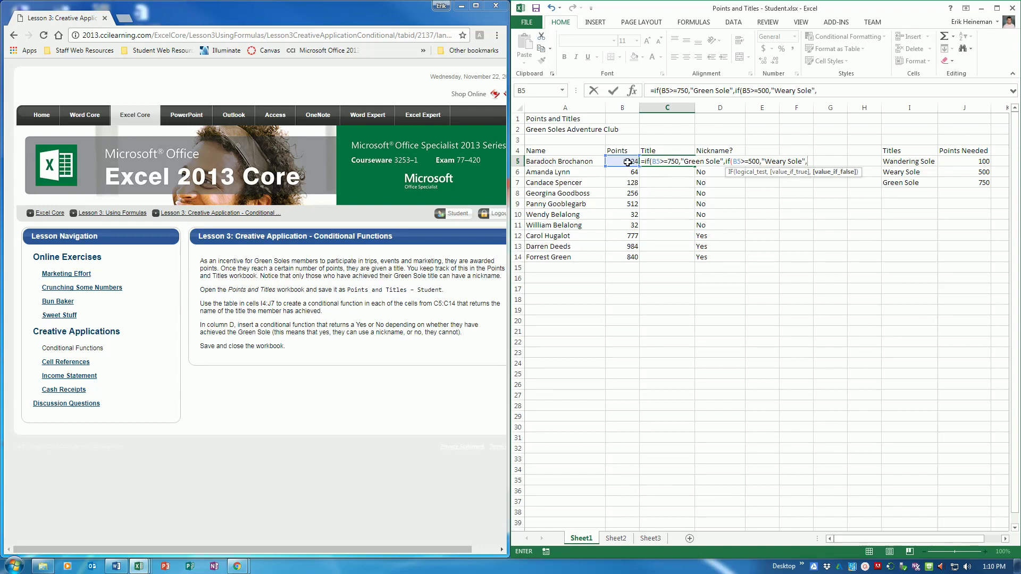
- Nest a third IF returning "Wandering Sole" when B5>=100 and otherwise an empty string "", and complete the C5 formula
{"action": "type", "text": "if"}
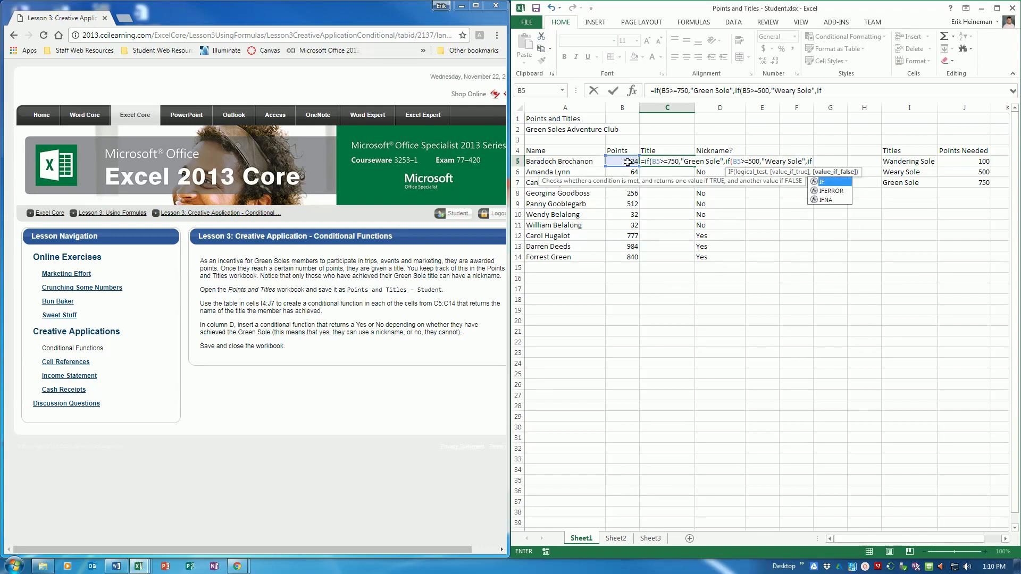
{"action": "type", "text": "("}
{"action": "left_click", "coordinate": [628, 163]}
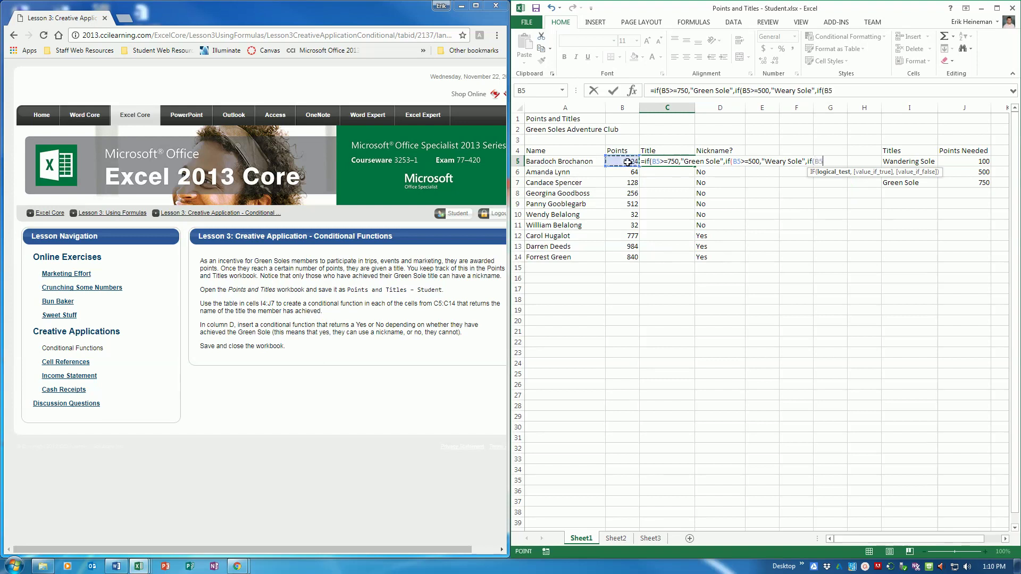
{"action": "type", "text": ">=100,"}
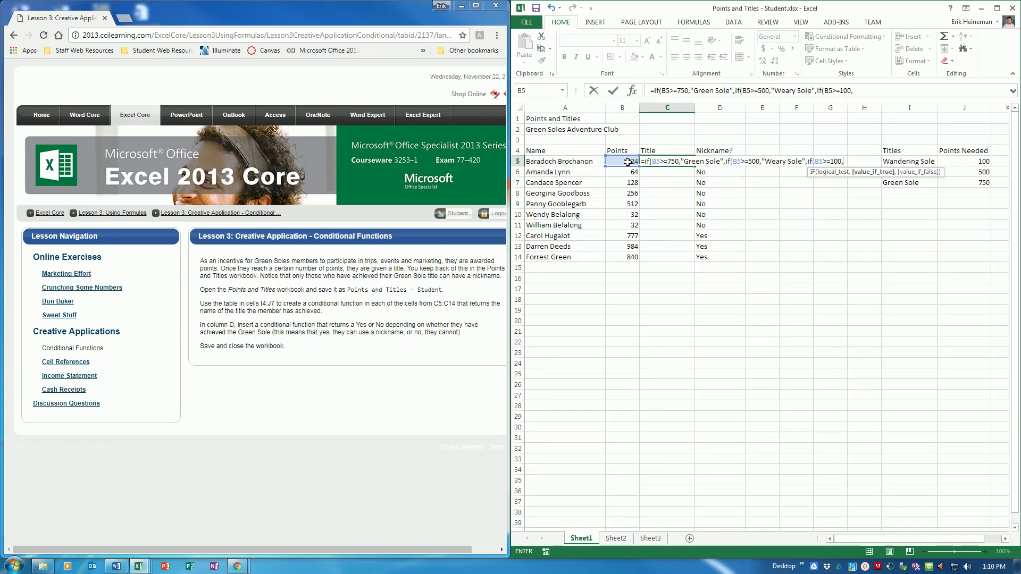
{"action": "type", "text": "\"Wandering Sole"}
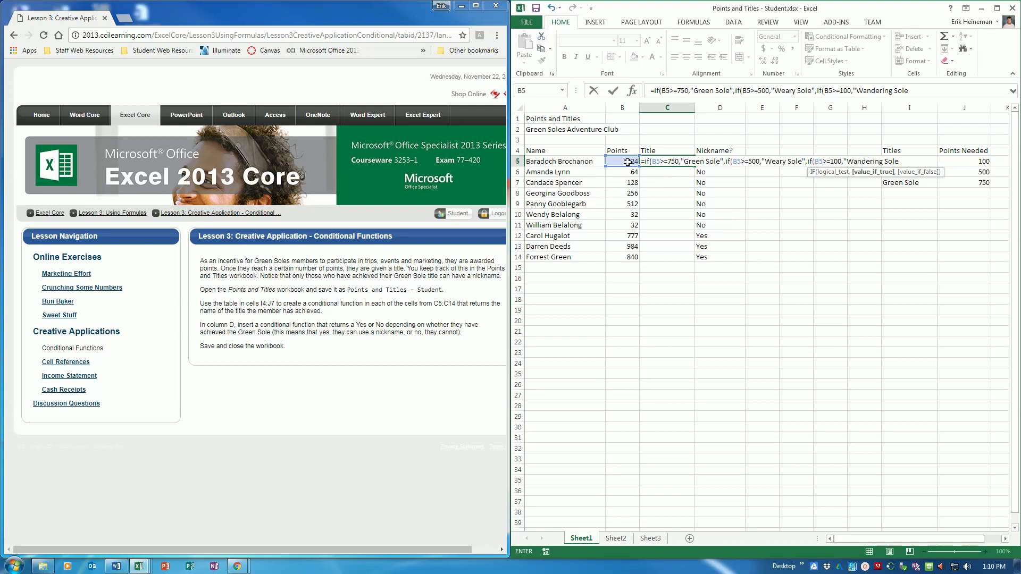
{"action": "type", "text": "\","}
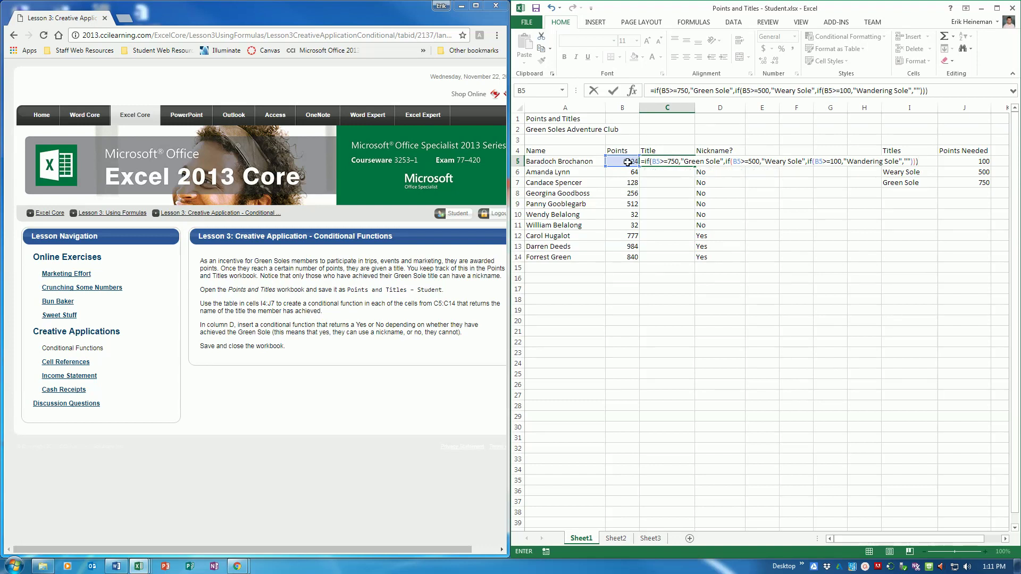
{"action": "key", "text": "Return"}
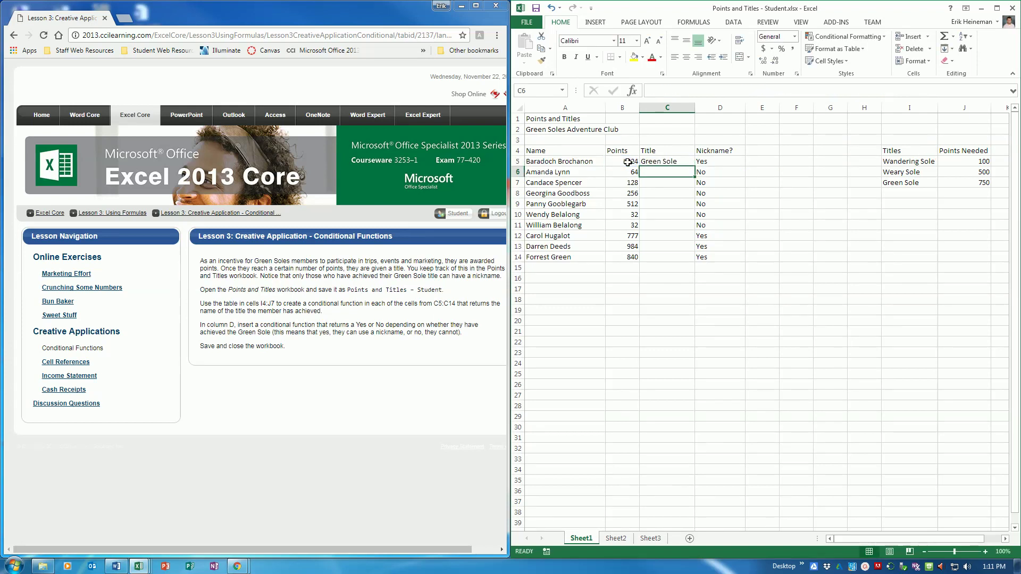
- Fill the nested IF title formula from C5 down to C14
{"action": "left_click", "coordinate": [659, 161]}
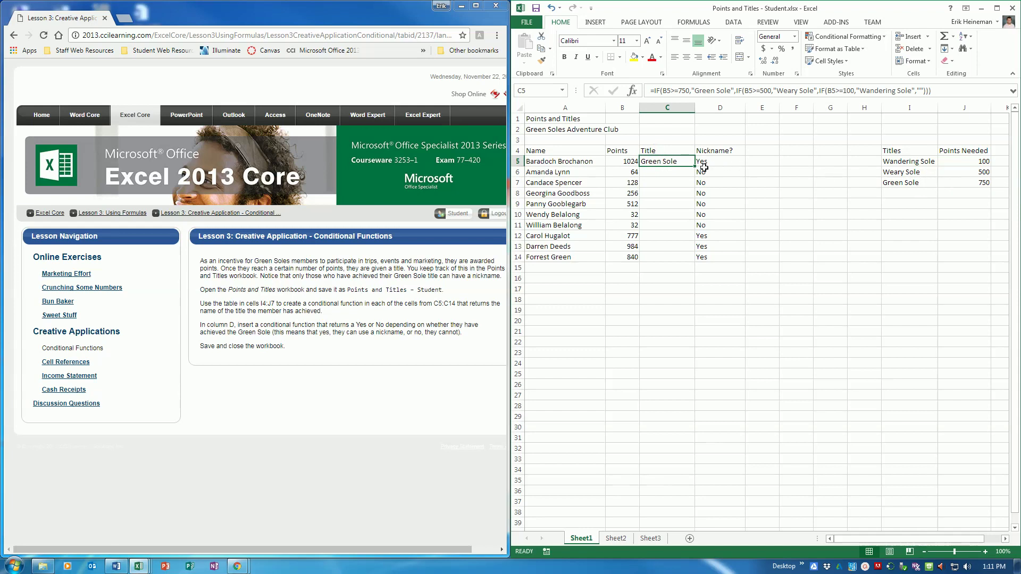
{"action": "left_click_drag", "start_coordinate": [694, 168], "coordinate": [691, 264]}
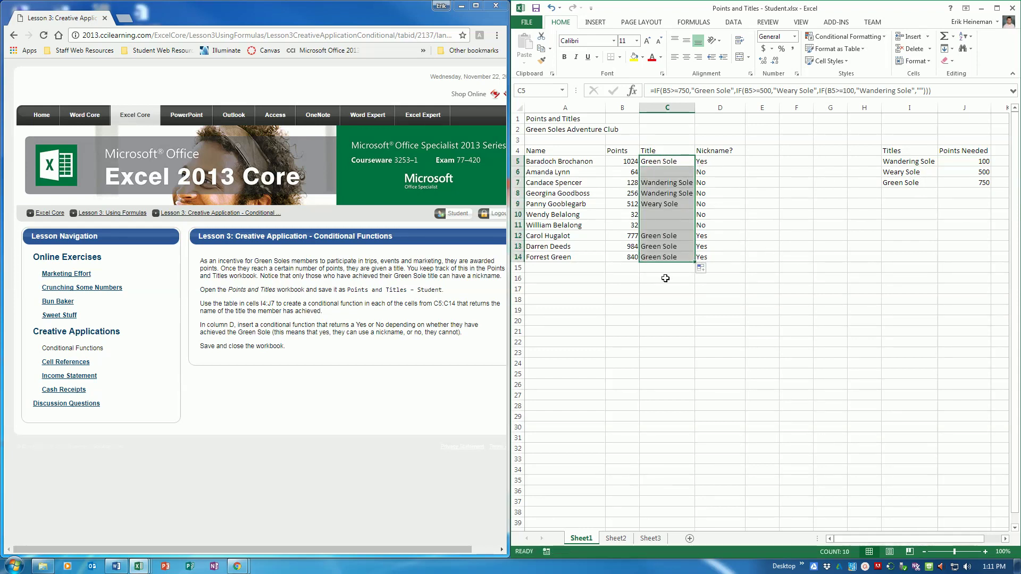
- Check the Title column by inspecting the blank, Wandering Sole, Weary Sole and Green Sole cells against each member's points
{"action": "left_click", "coordinate": [665, 173]}
{"action": "left_click", "coordinate": [669, 172]}
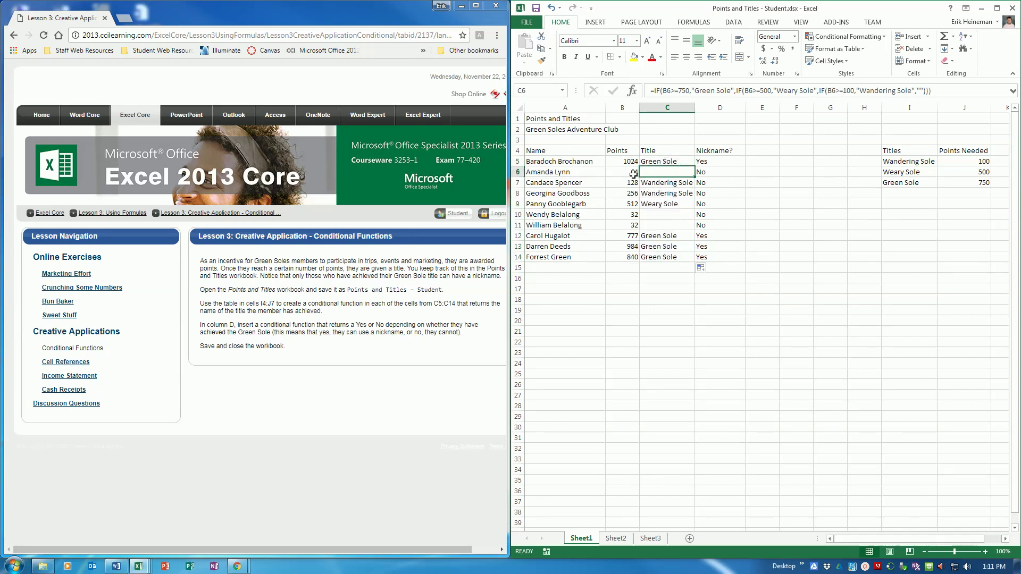
{"action": "left_click", "coordinate": [644, 216]}
{"action": "left_click", "coordinate": [644, 225]}
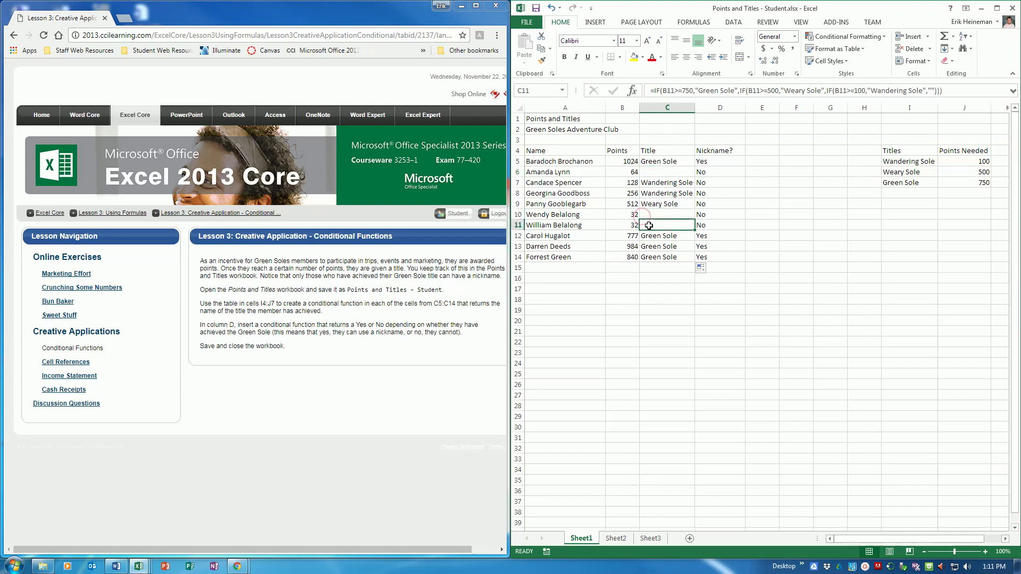
{"action": "left_click", "coordinate": [662, 191]}
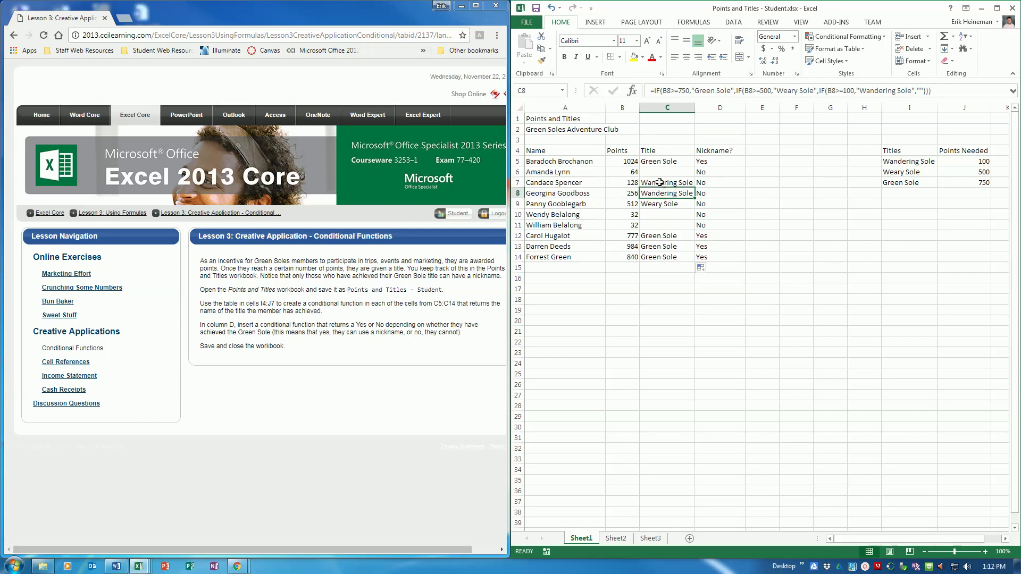
{"action": "left_click", "coordinate": [668, 203]}
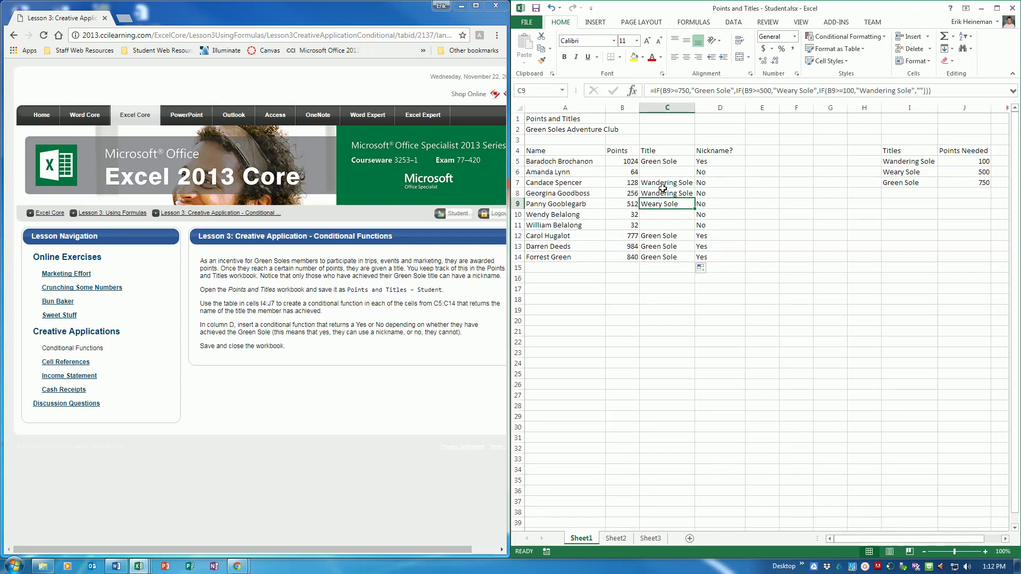
{"action": "left_click", "coordinate": [658, 163]}
{"action": "left_click", "coordinate": [660, 246]}
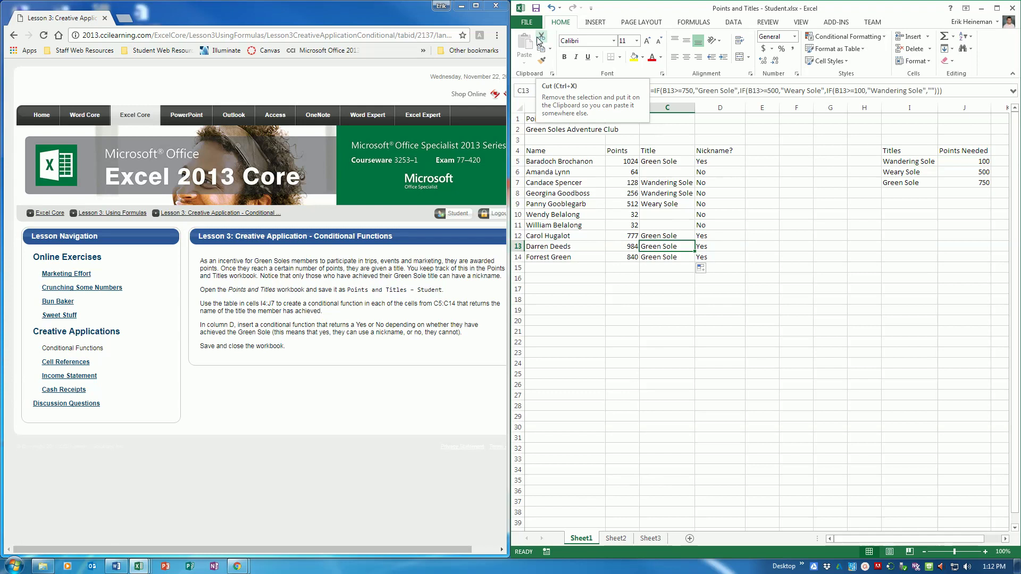
{"action": "key", "text": "ctrl+End"}
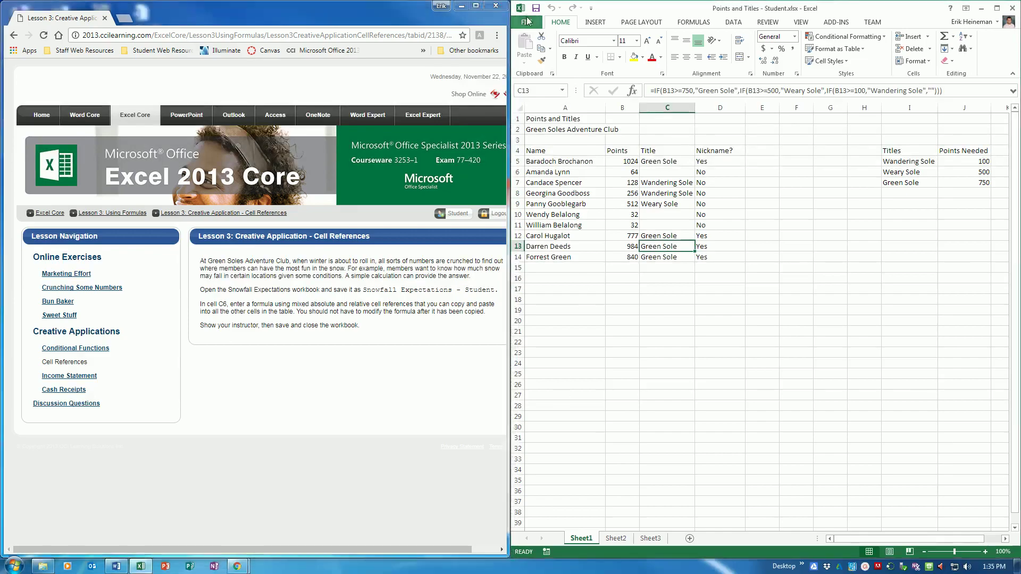
- Open Snowfall Expectations.xlsx from the 3253-Microsite-Student-Files folder and dock its window beside the browser
{"action": "left_click", "coordinate": [527, 22]}
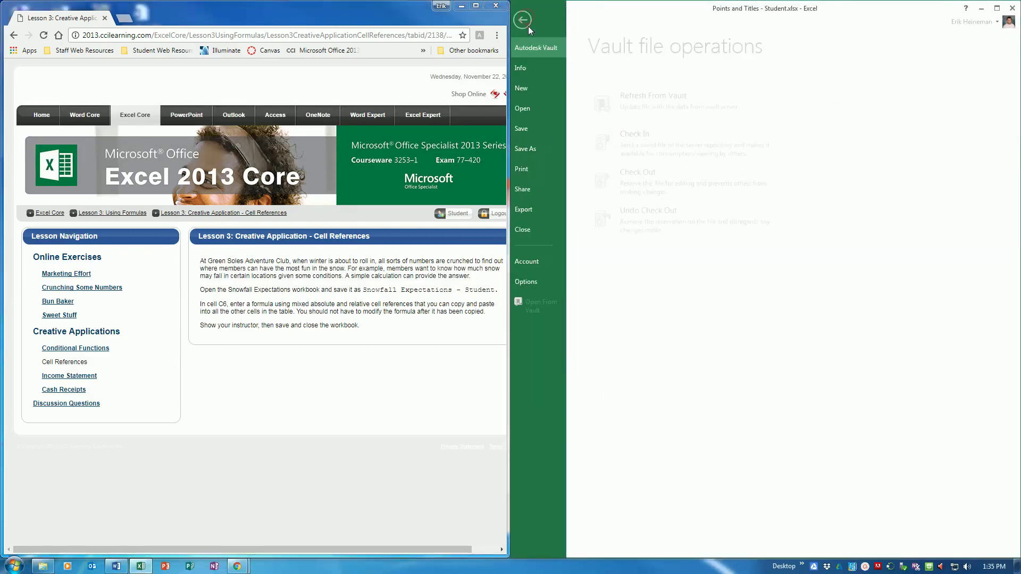
{"action": "left_click", "coordinate": [541, 109]}
{"action": "left_click", "coordinate": [653, 246]}
{"action": "left_click", "coordinate": [853, 167]}
{"action": "scroll", "coordinate": [659, 160], "scroll_direction": "down", "scroll_amount": 5}
{"action": "scroll", "coordinate": [659, 169], "scroll_direction": "down", "scroll_amount": 4}
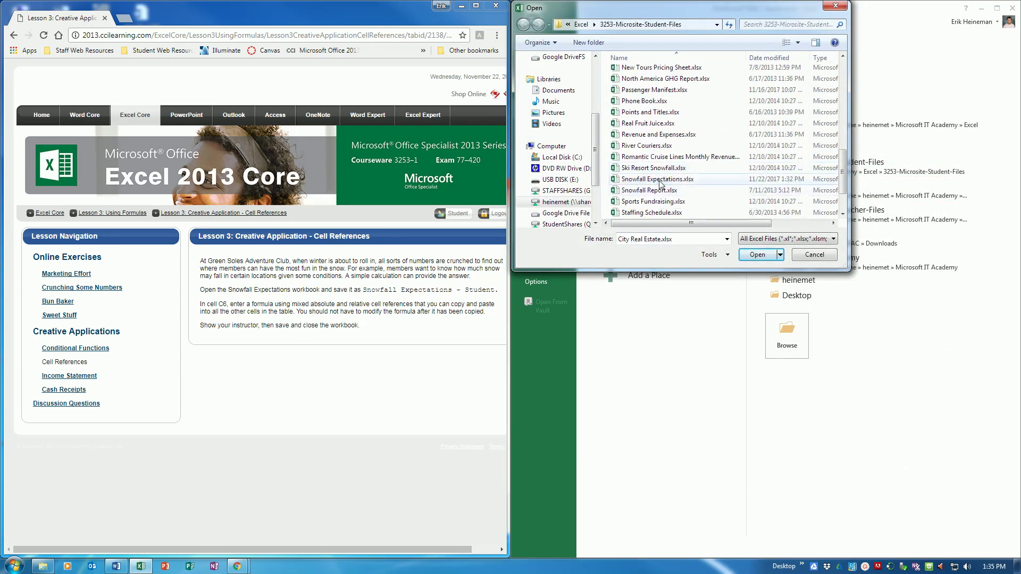
{"action": "double_click", "coordinate": [659, 179]}
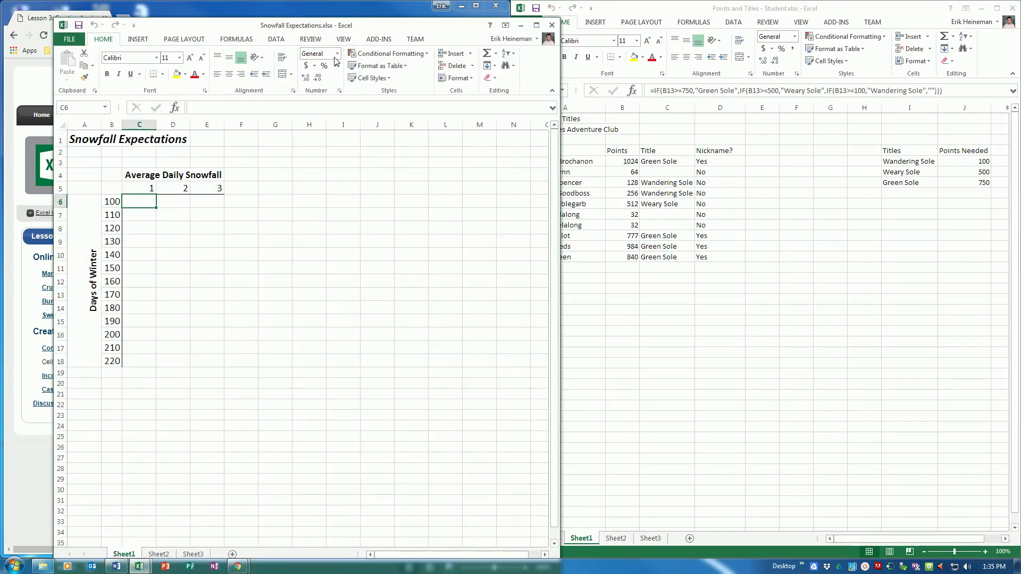
{"action": "left_click_drag", "start_coordinate": [337, 26], "coordinate": [615, 34]}
{"action": "type", "text": "0"}
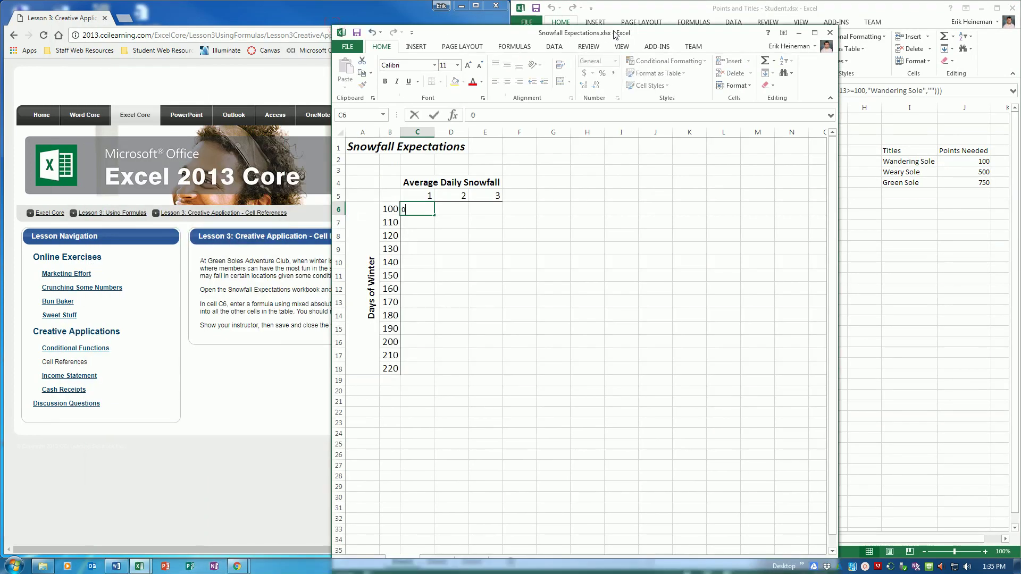
{"action": "key", "text": "super+Right"}
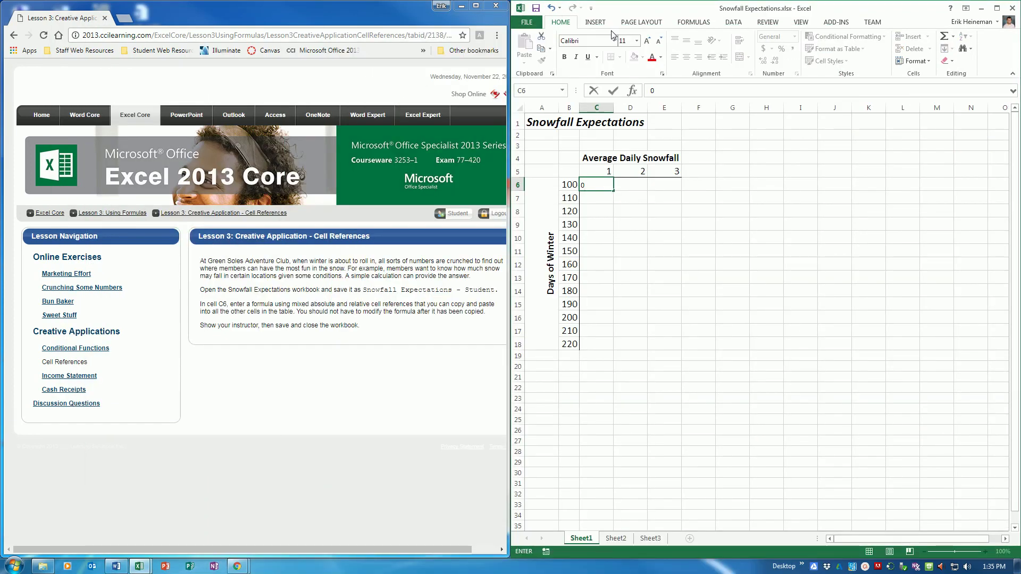
- Save the workbook in the Excel folder under the name Snowfall Expectations - Student
{"action": "left_click", "coordinate": [526, 22]}
{"action": "left_click", "coordinate": [535, 148]}
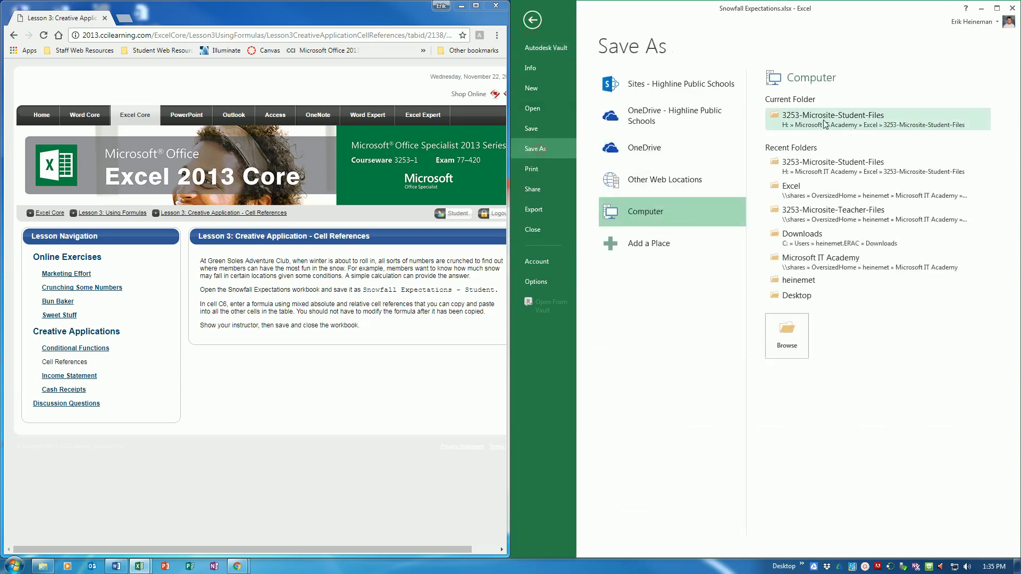
{"action": "left_click", "coordinate": [818, 186]}
{"action": "left_click", "coordinate": [648, 200]}
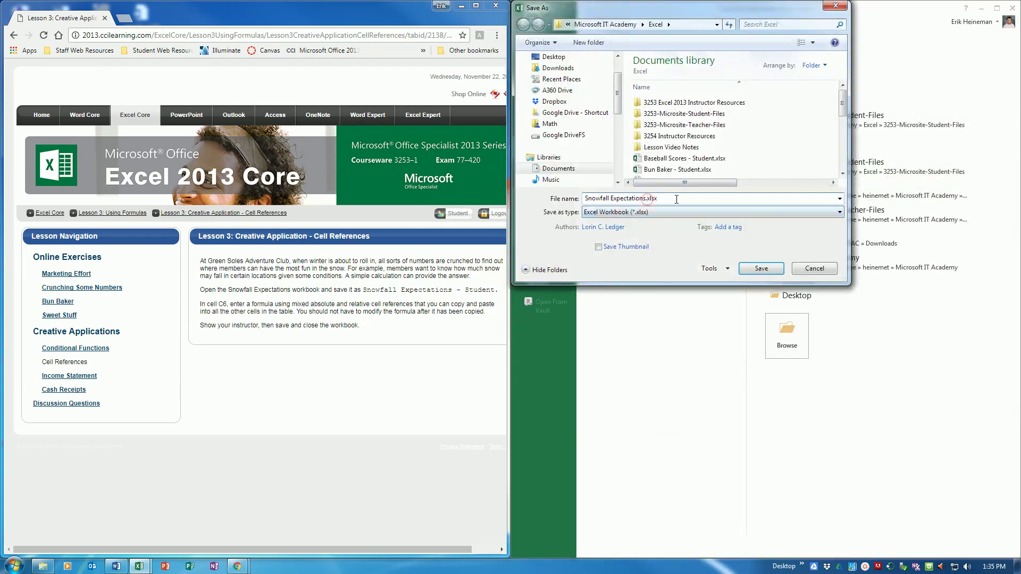
{"action": "type", "text": "- Studne"}
{"action": "key", "text": "Return"}
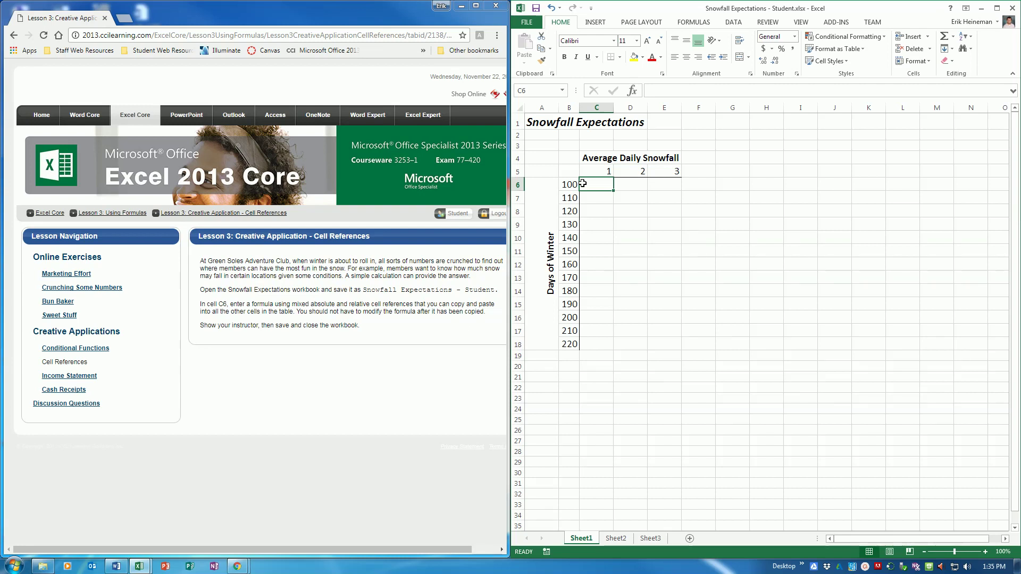
- Enter the relative reference =C5 in C6 and copy that formula into I10
{"action": "type", "text": "="}
{"action": "left_click", "coordinate": [609, 169]}
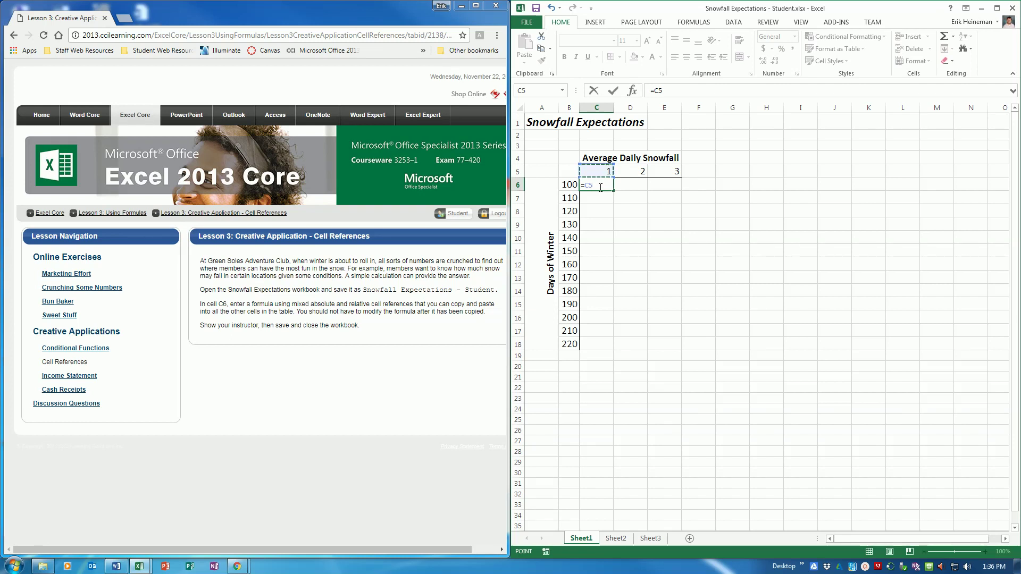
{"action": "key", "text": "ctrl+Return"}
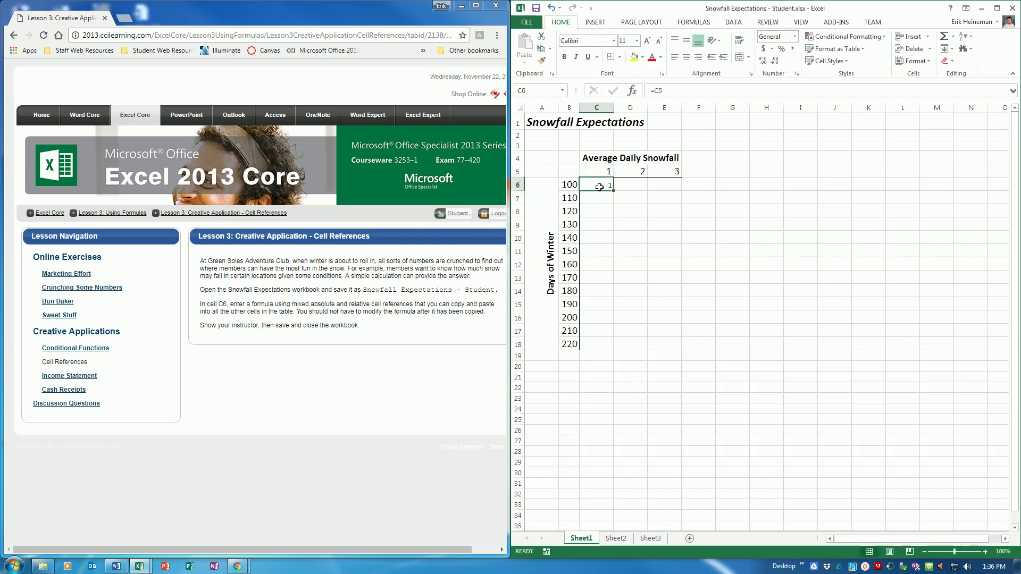
{"action": "left_click", "coordinate": [814, 240]}
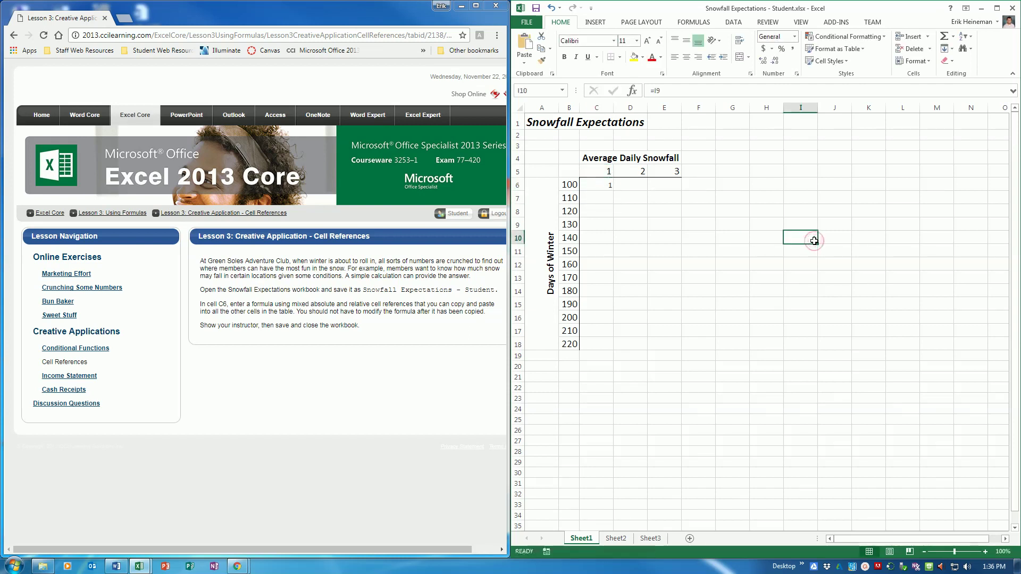
{"action": "left_click", "coordinate": [600, 183]}
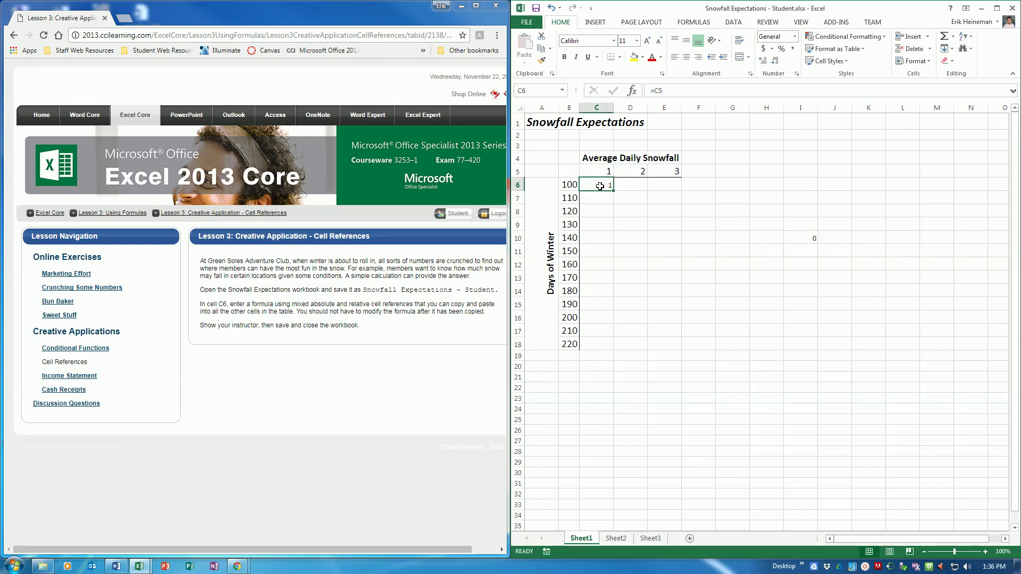
- Compare the relative formulas in C6 and I10, checking which cell each one references
{"action": "left_click", "coordinate": [796, 236]}
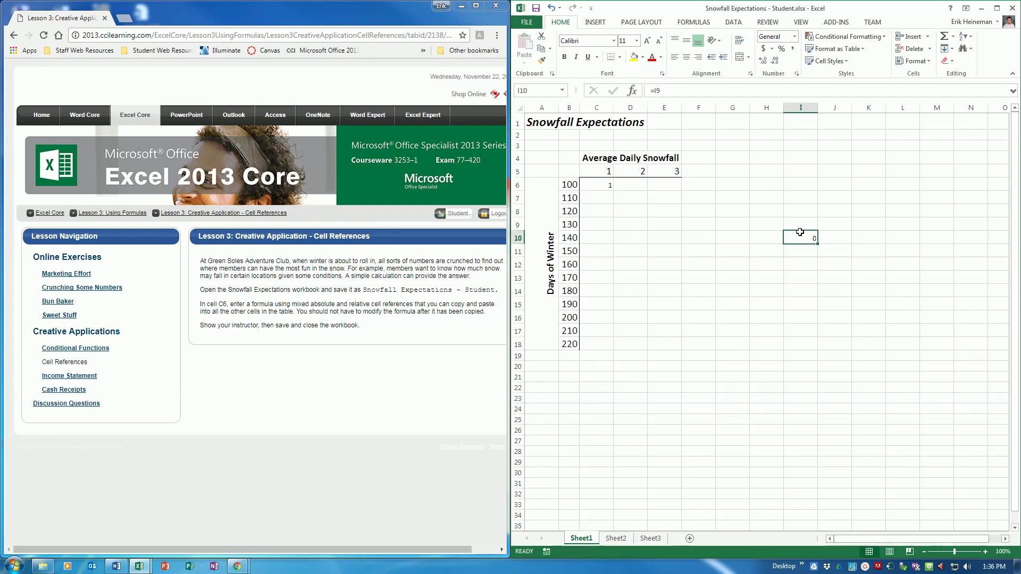
{"action": "left_click", "coordinate": [604, 186]}
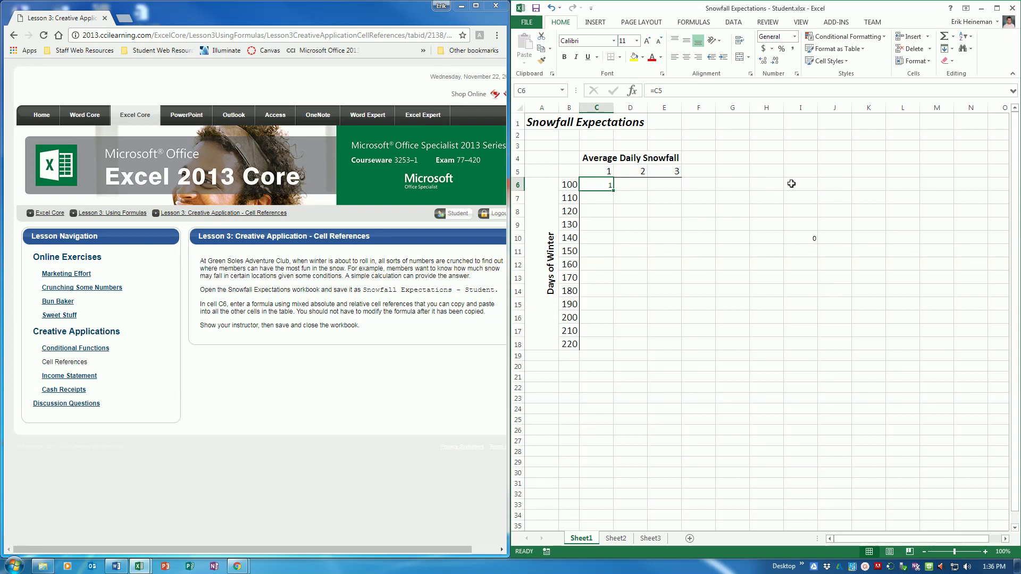
{"action": "left_click", "coordinate": [797, 237]}
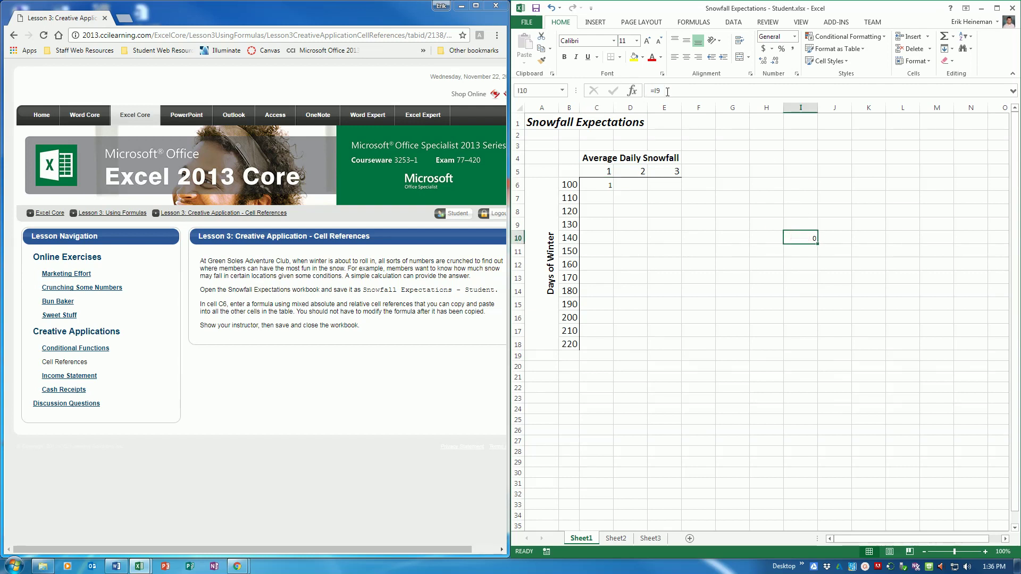
{"action": "left_click", "coordinate": [714, 249]}
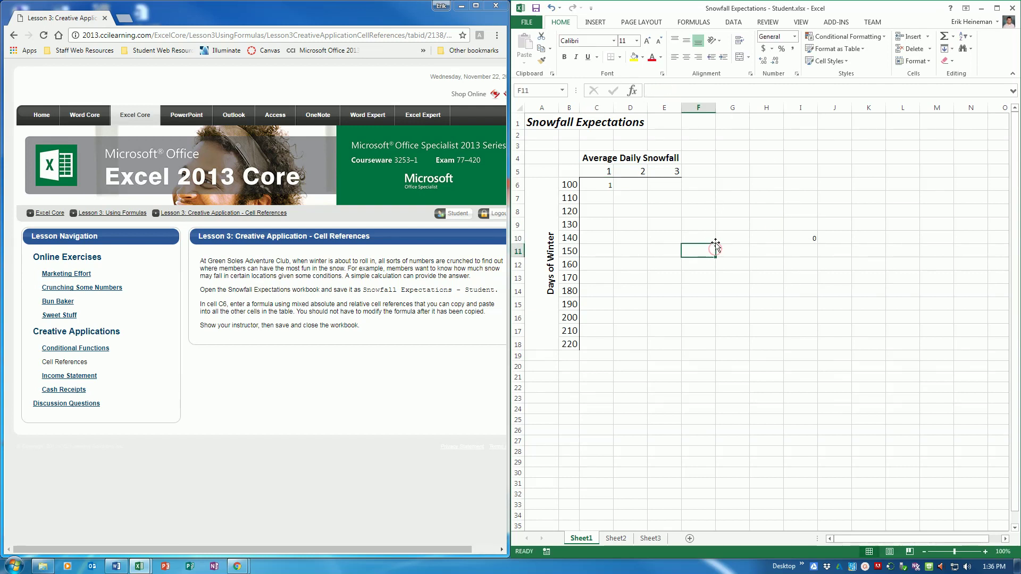
{"action": "double_click", "coordinate": [806, 236]}
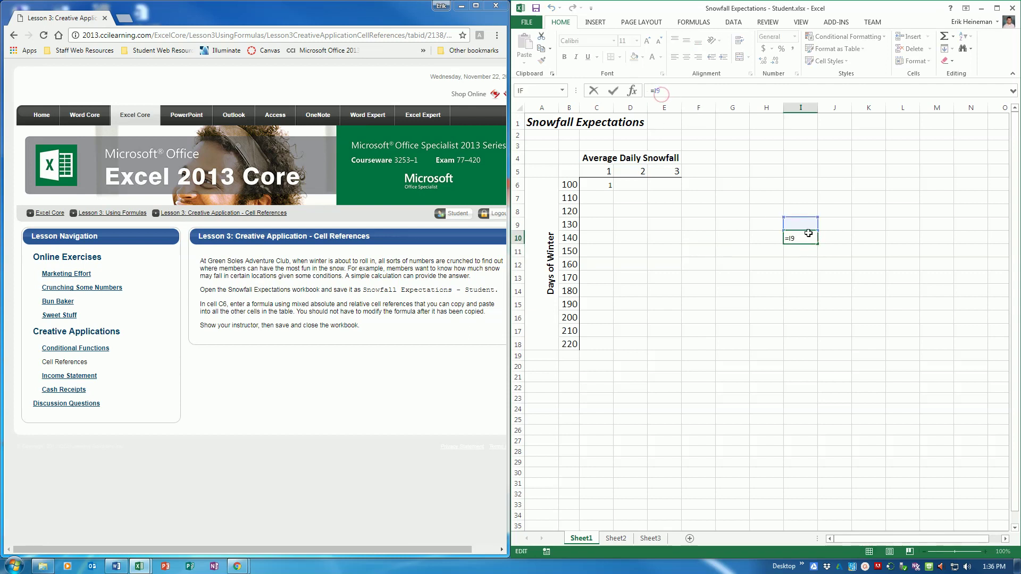
{"action": "left_click", "coordinate": [632, 245]}
{"action": "left_click", "coordinate": [607, 183]}
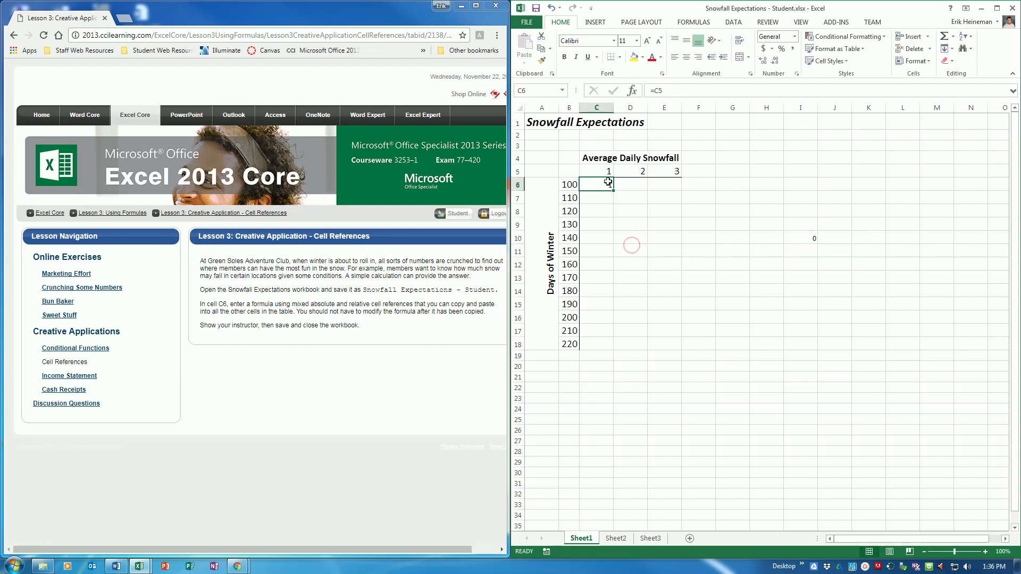
{"action": "left_click", "coordinate": [812, 235]}
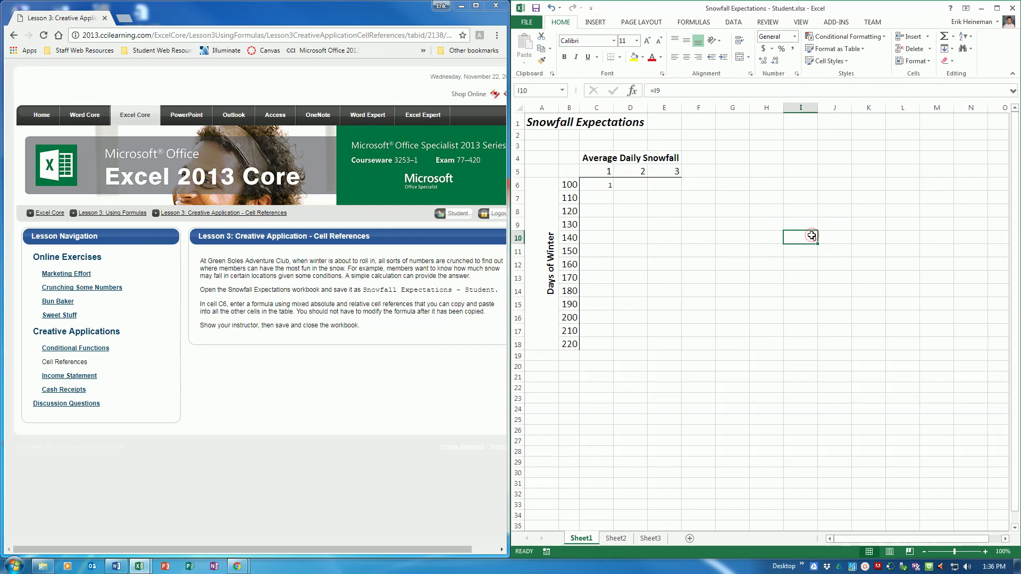
- Make the column absolute in C6's reference by changing its formula to =$C5
{"action": "left_click", "coordinate": [608, 183]}
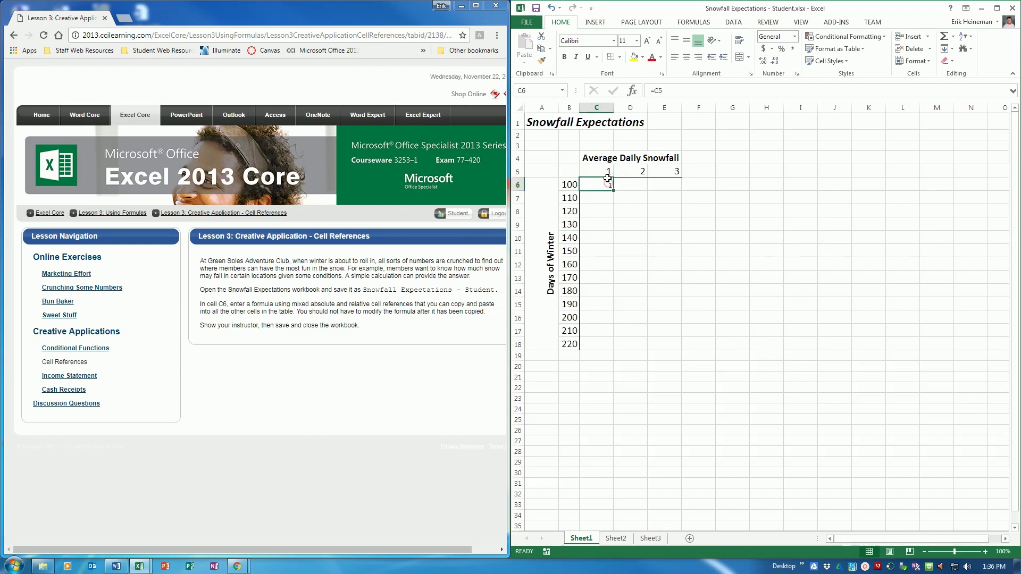
{"action": "left_click", "coordinate": [654, 89]}
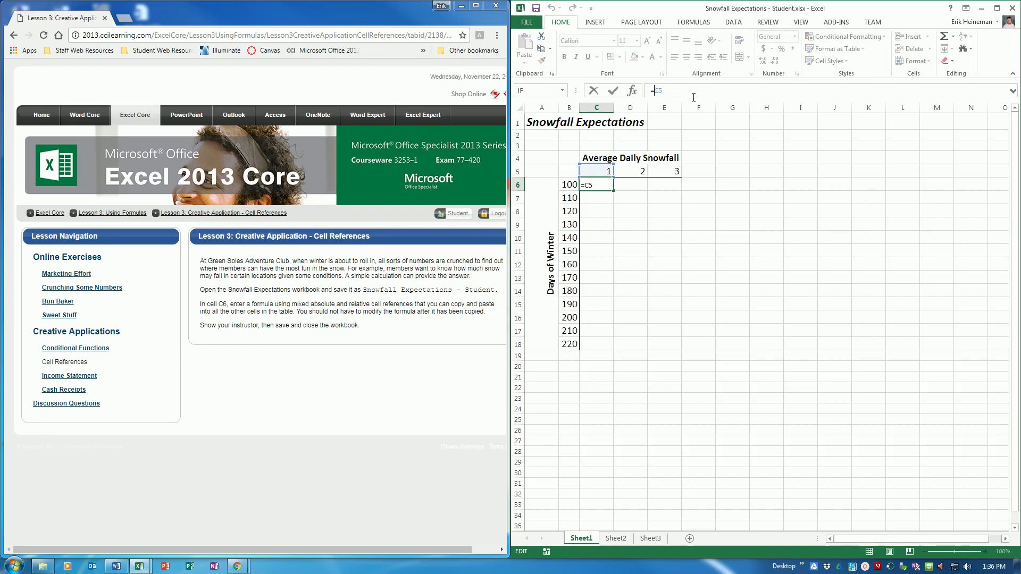
{"action": "type", "text": "$"}
{"action": "left_click", "coordinate": [613, 91]}
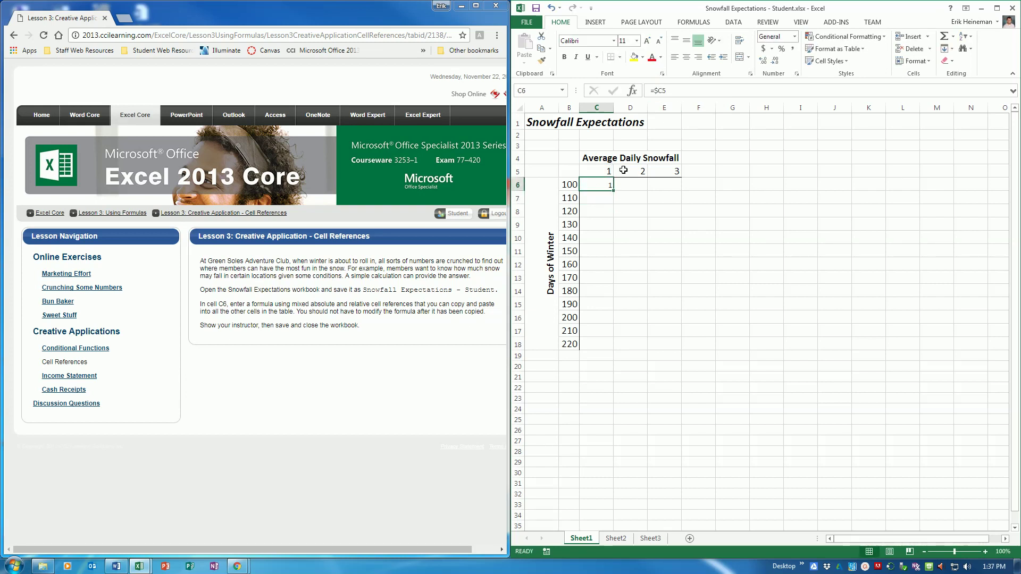
- Copy the column-absolute formula from C6 into I9 and inspect which cell the copy references
{"action": "key", "text": "ctrl+c"}
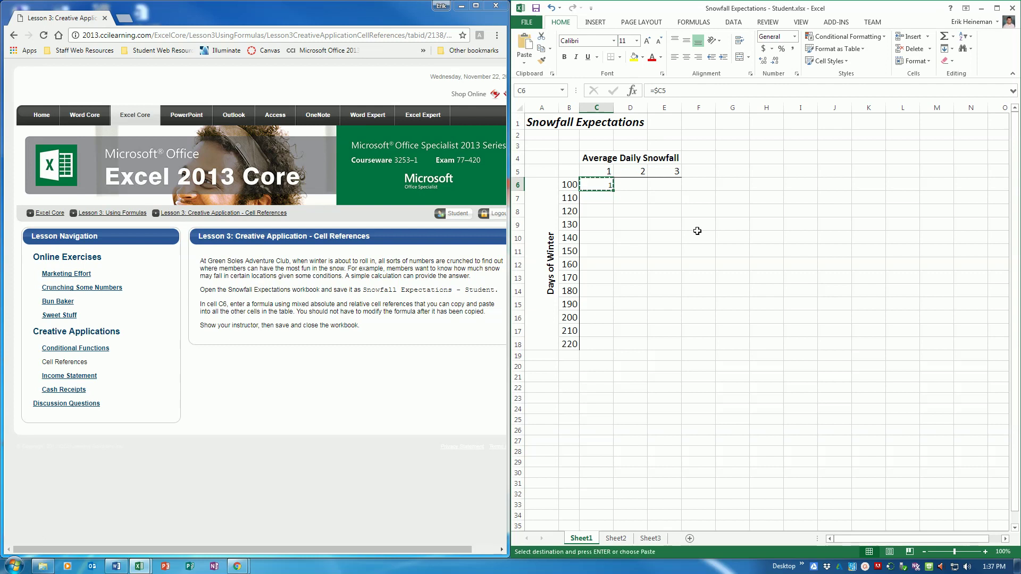
{"action": "left_click", "coordinate": [795, 234]}
{"action": "left_click", "coordinate": [794, 226]}
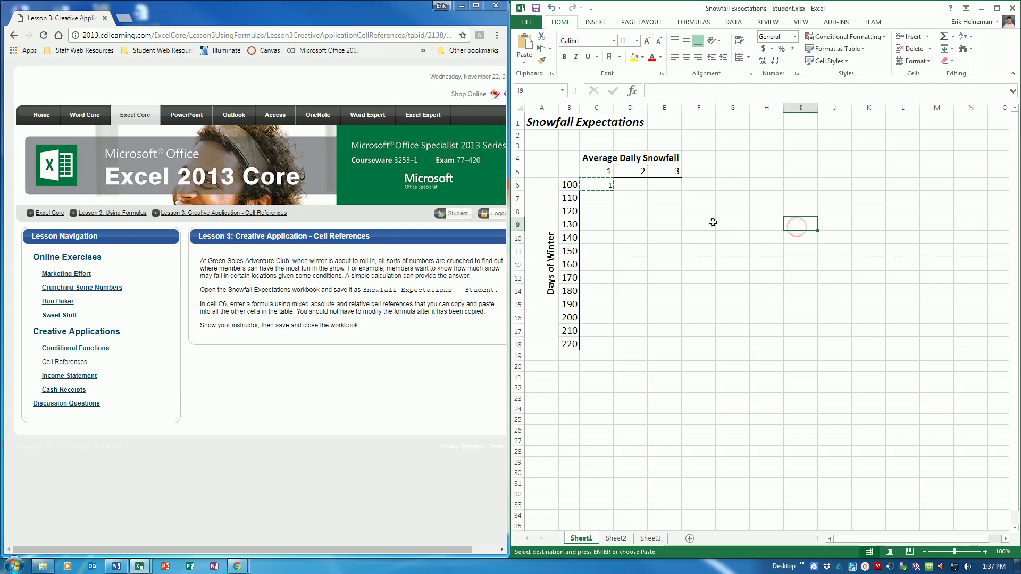
{"action": "key", "text": "Return"}
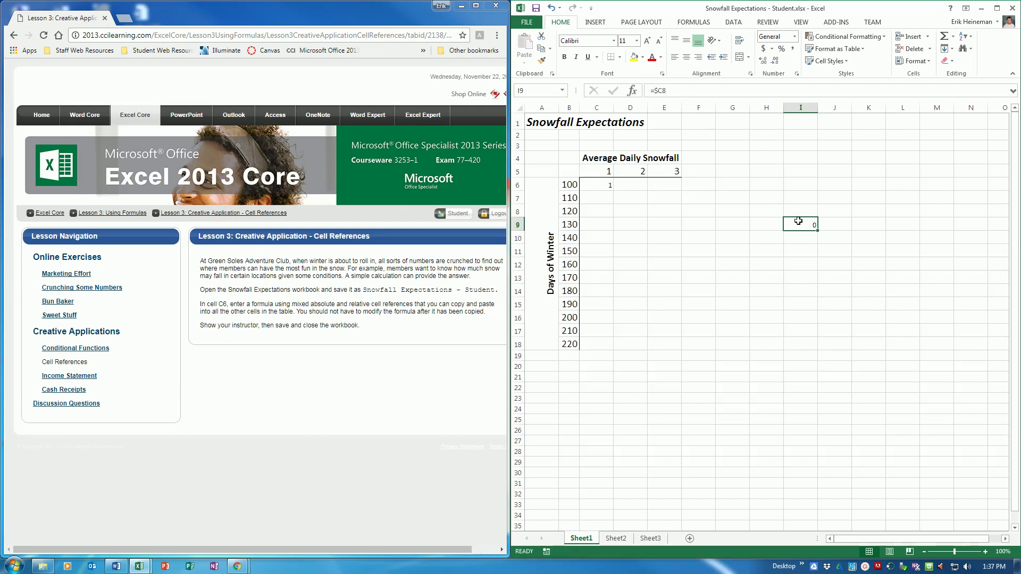
{"action": "left_click", "coordinate": [658, 91]}
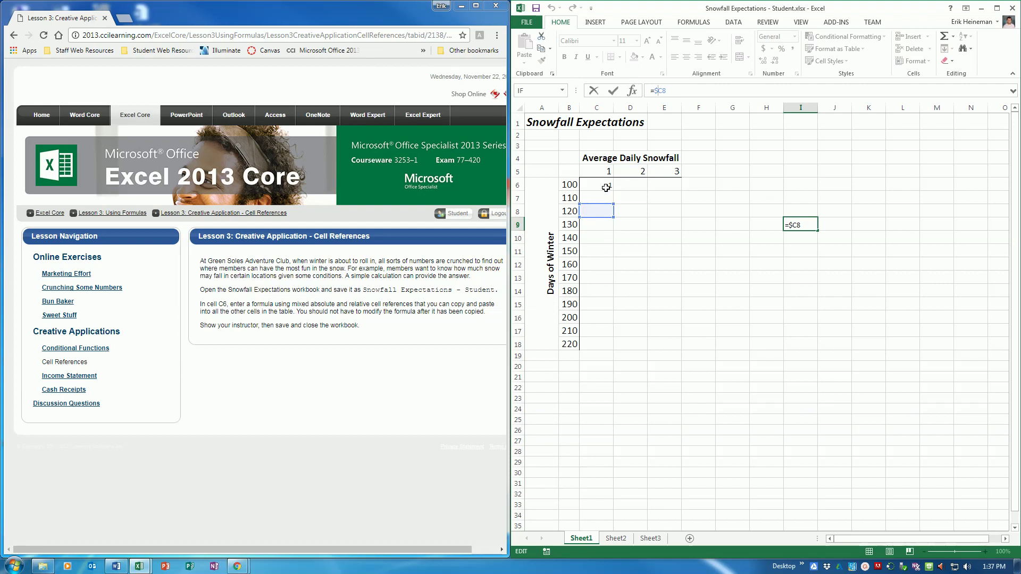
{"action": "key", "text": "ctrl+Return"}
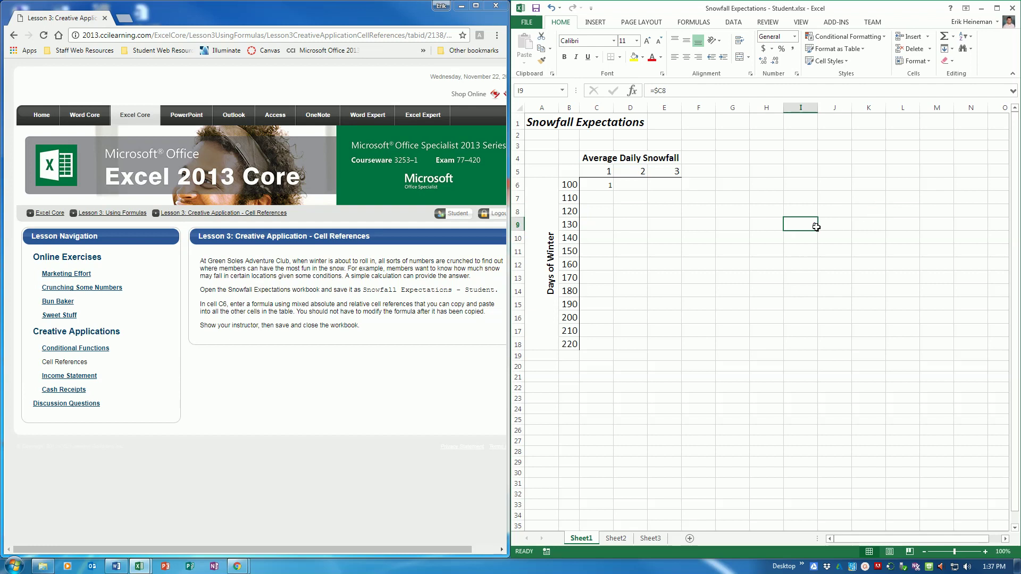
- Switch C6's reference to a relative column and absolute row by changing its formula to =C$5
{"action": "left_click", "coordinate": [610, 185]}
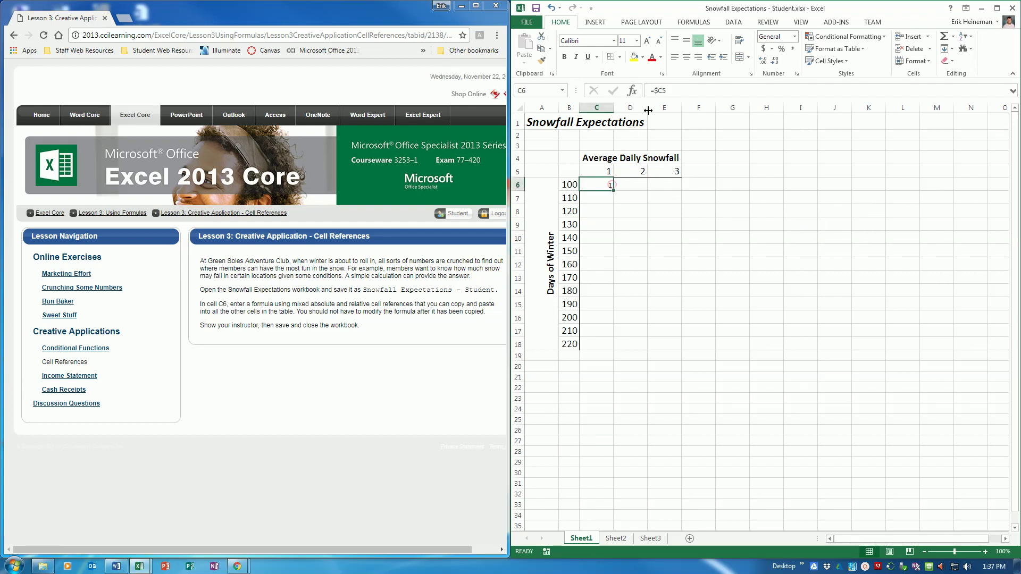
{"action": "left_click", "coordinate": [655, 93]}
{"action": "key", "text": "BackSpace"}
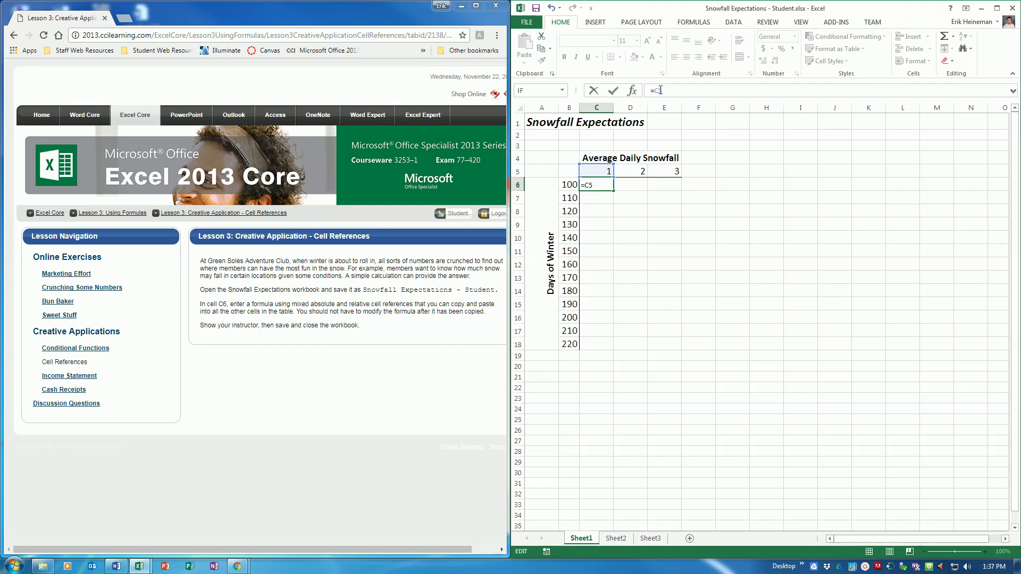
{"action": "type", "text": "$"}
{"action": "key", "text": "Return"}
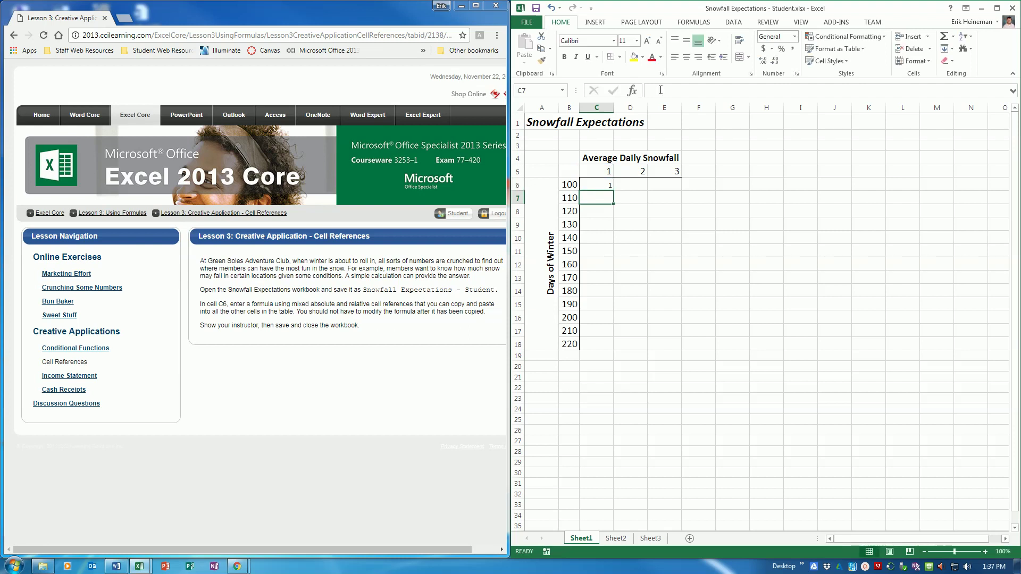
- Copy the row-absolute formula from C6 into I10 and inspect which cell the copy references
{"action": "left_click", "coordinate": [594, 183]}
{"action": "key", "text": "ctrl+c"}
{"action": "left_click", "coordinate": [800, 242]}
{"action": "key", "text": "Return"}
{"action": "left_click", "coordinate": [659, 91]}
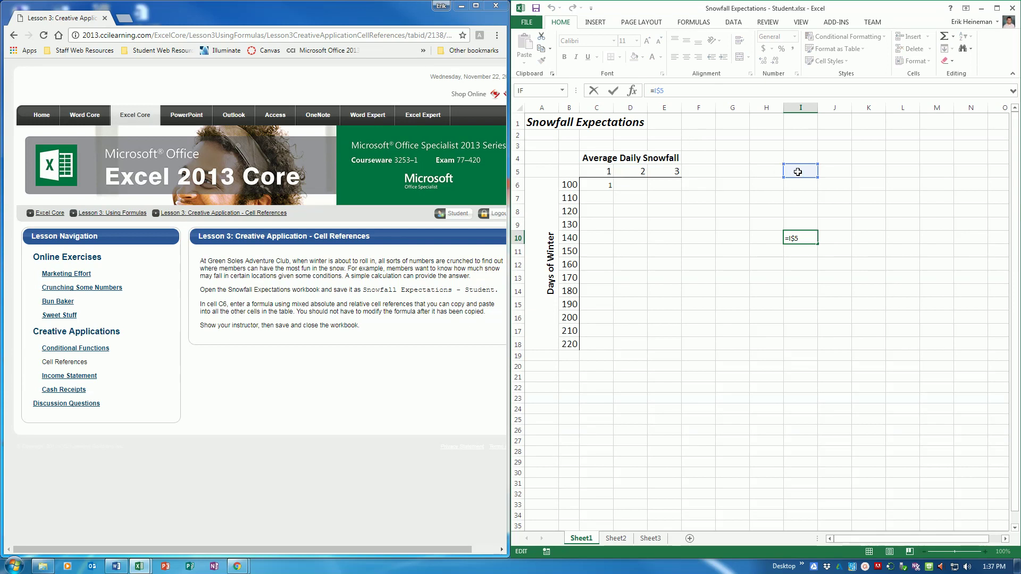
{"action": "left_click", "coordinate": [909, 256]}
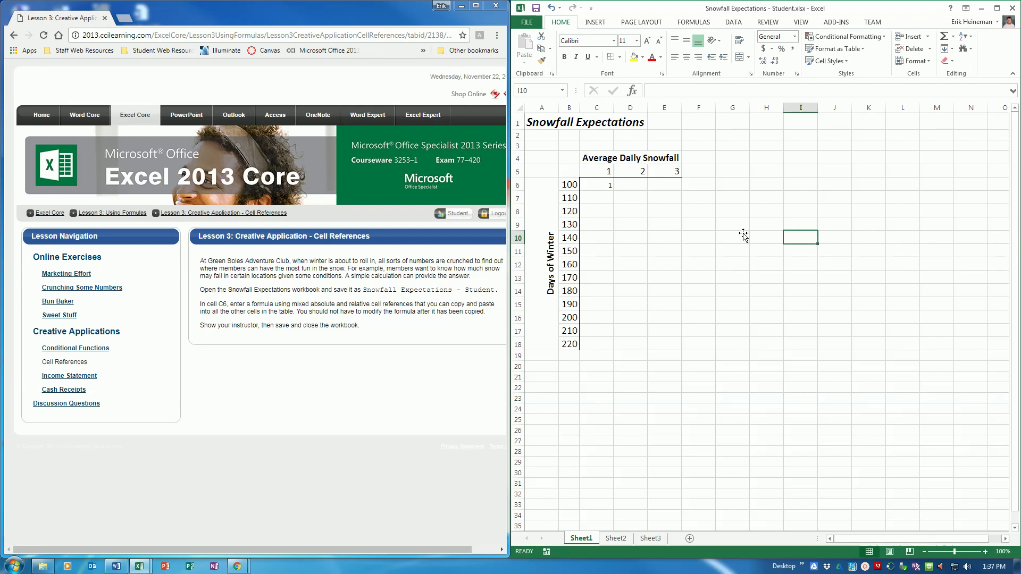
- Make both column and row absolute in C6's reference by changing its formula to =$C$5
{"action": "left_click", "coordinate": [605, 187]}
{"action": "left_click", "coordinate": [657, 92]}
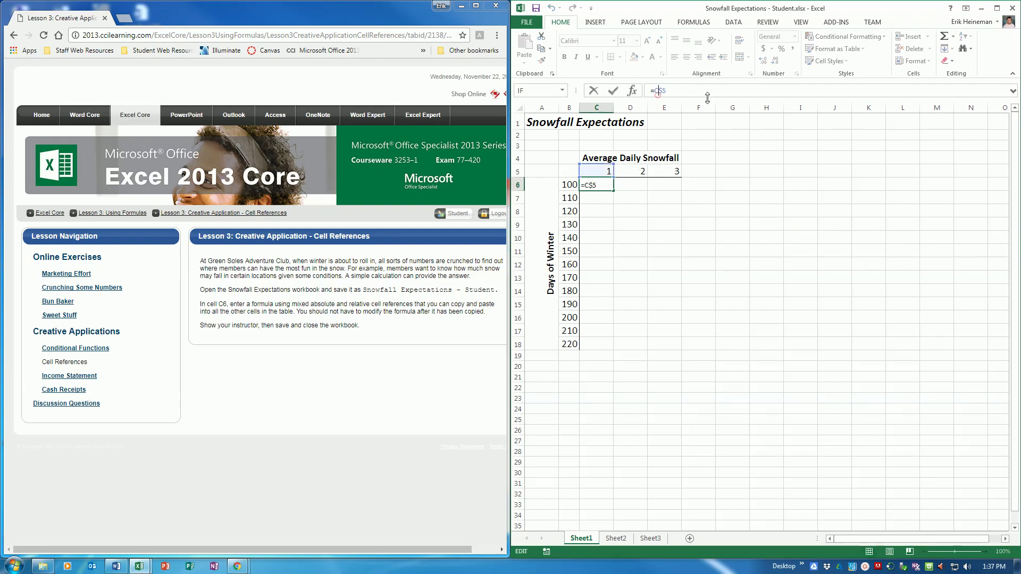
{"action": "type", "text": "$"}
{"action": "key", "text": "Return"}
{"action": "key", "text": "Up"}
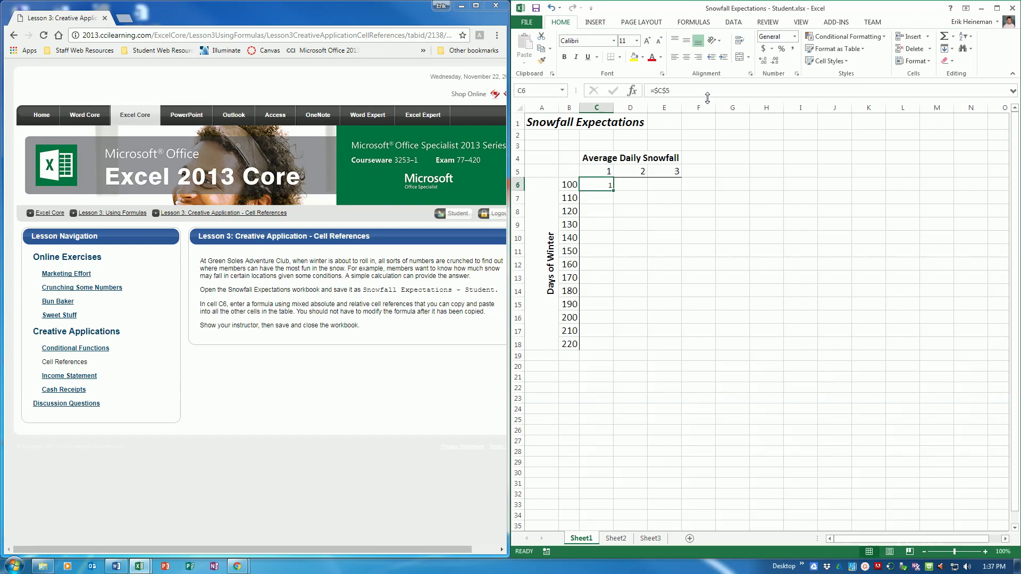
- Copy the fully absolute formula from C6 into J10, check it, and clear J10
{"action": "key", "text": "ctrl+c"}
{"action": "left_click", "coordinate": [822, 234]}
{"action": "key", "text": "Return"}
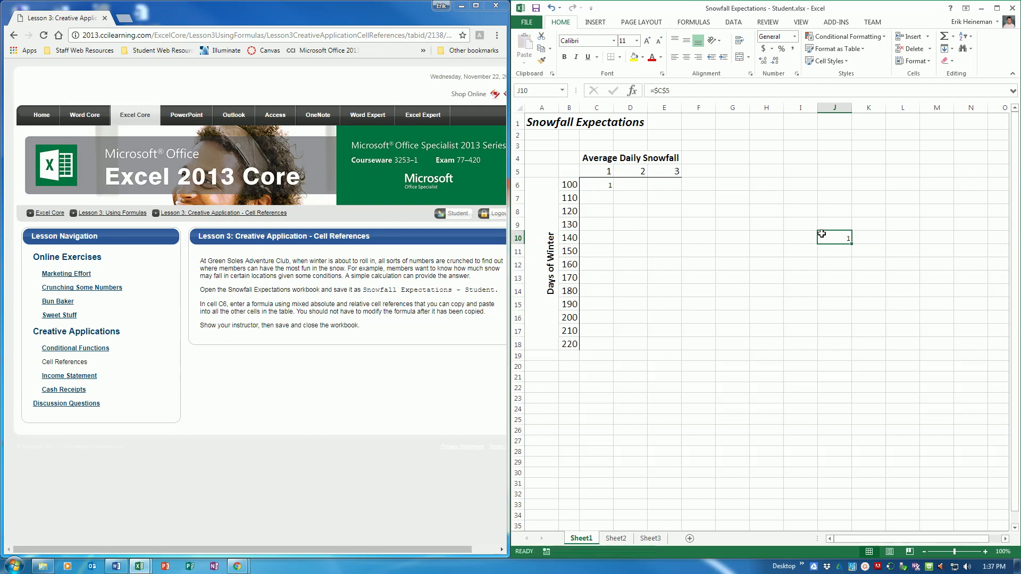
{"action": "left_click", "coordinate": [891, 232]}
{"action": "left_click", "coordinate": [831, 238]}
{"action": "key", "text": "Delete"}
- Replace the content of C6 with the mixed-reference formula =$B6*C$5, multiplying days of winter by average daily snowfall
{"action": "left_click", "coordinate": [614, 184]}
{"action": "left_click", "coordinate": [610, 184]}
{"action": "type", "text": "="}
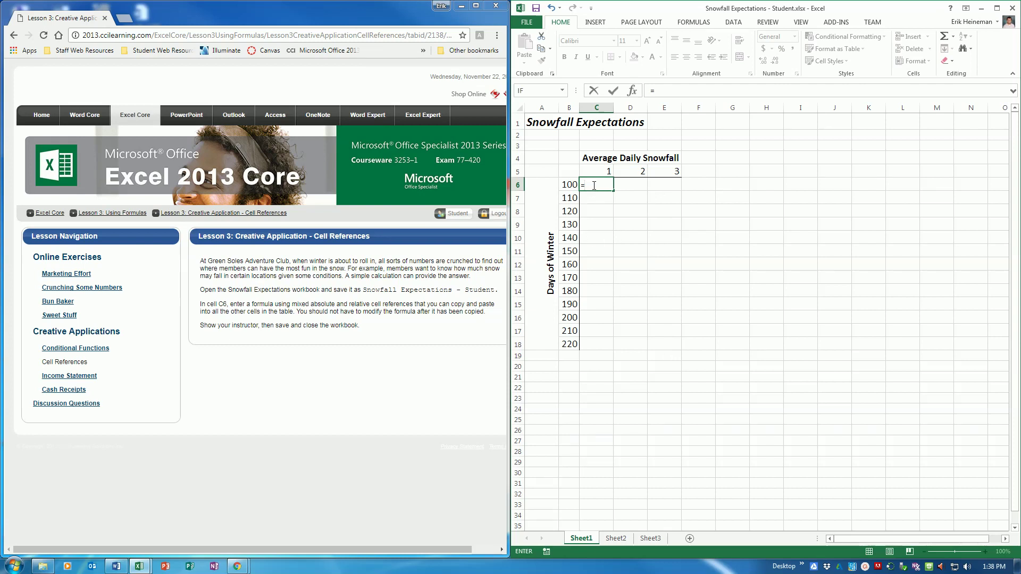
{"action": "left_click", "coordinate": [558, 185]}
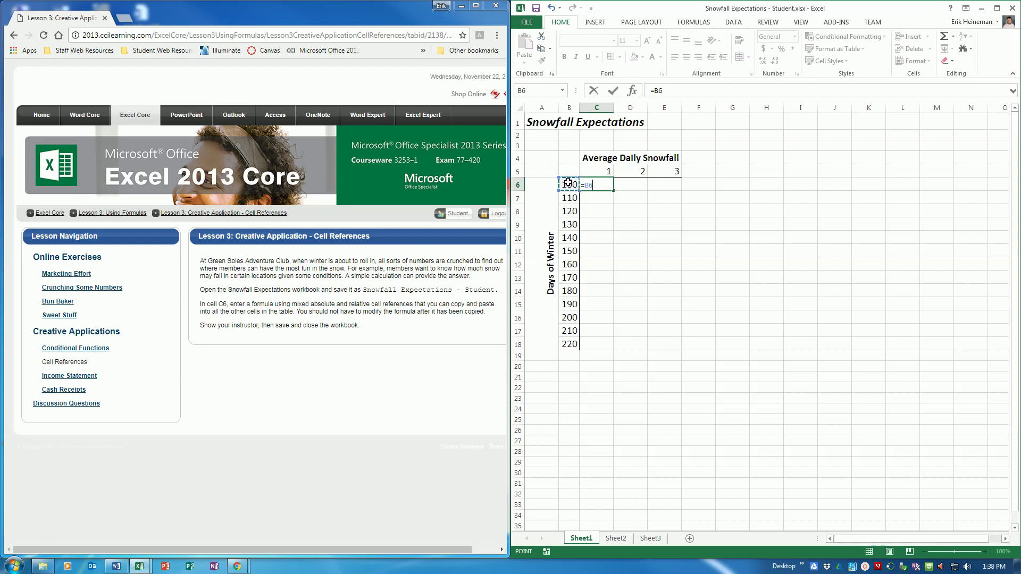
{"action": "left_click", "coordinate": [597, 172]}
{"action": "left_click", "coordinate": [594, 186]}
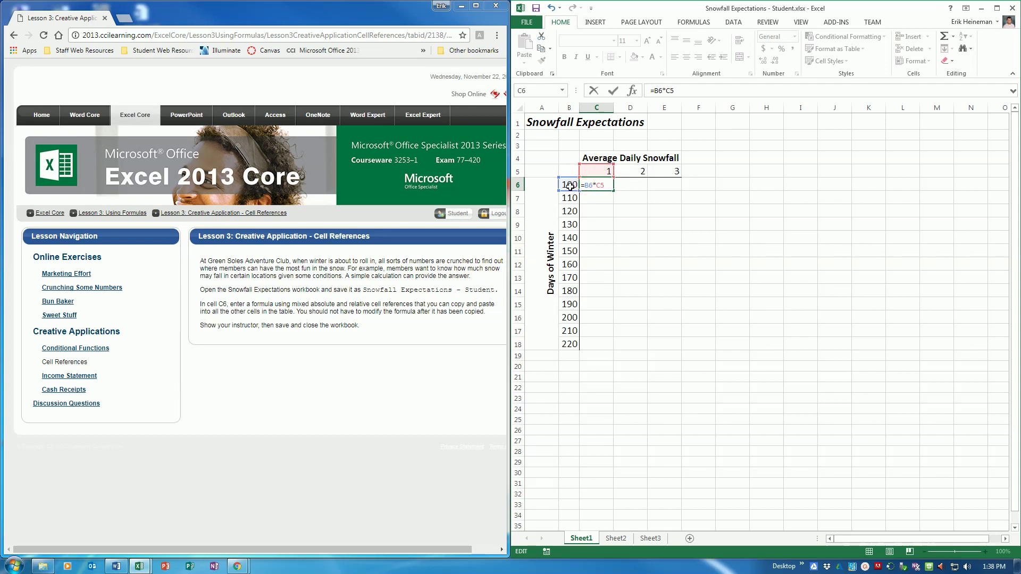
{"action": "type", "text": "$"}
{"action": "type", "text": "$"}
{"action": "key", "text": "ctrl+Return"}
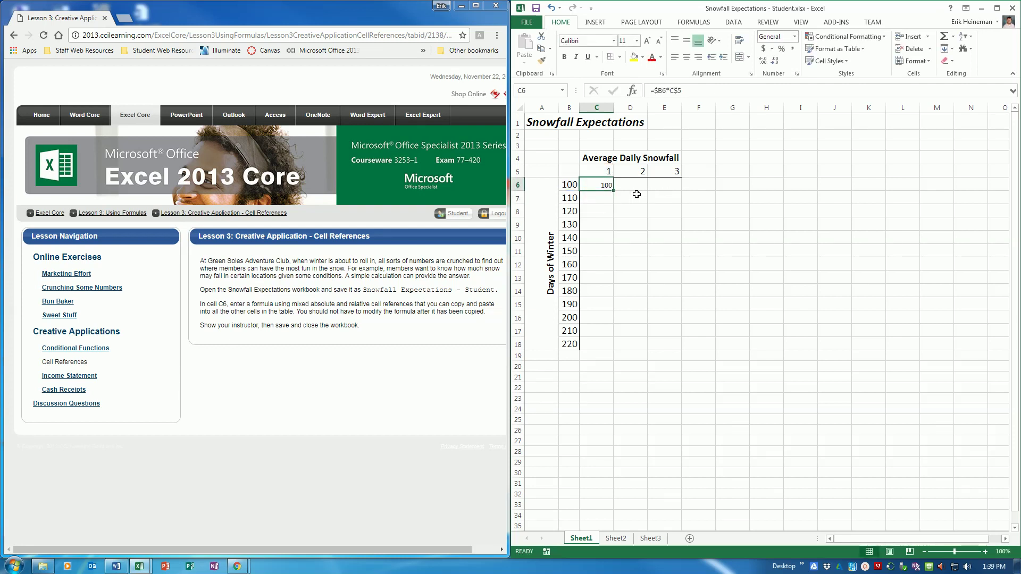
- Fill the formula from C6 across to E6 and check the references in D6 and E6
{"action": "left_click_drag", "start_coordinate": [614, 191], "coordinate": [679, 191]}
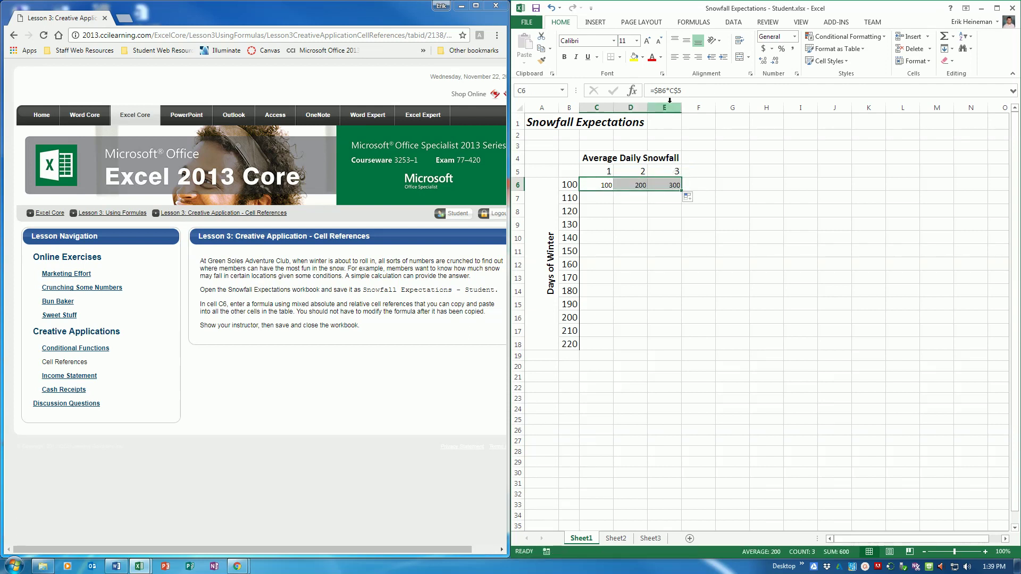
{"action": "left_click", "coordinate": [637, 184]}
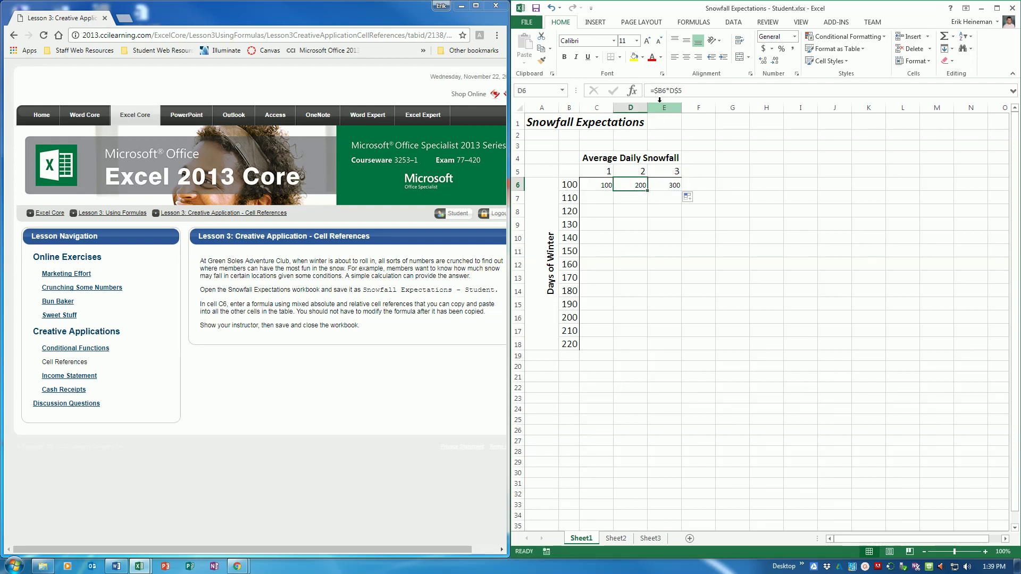
{"action": "left_click", "coordinate": [660, 184]}
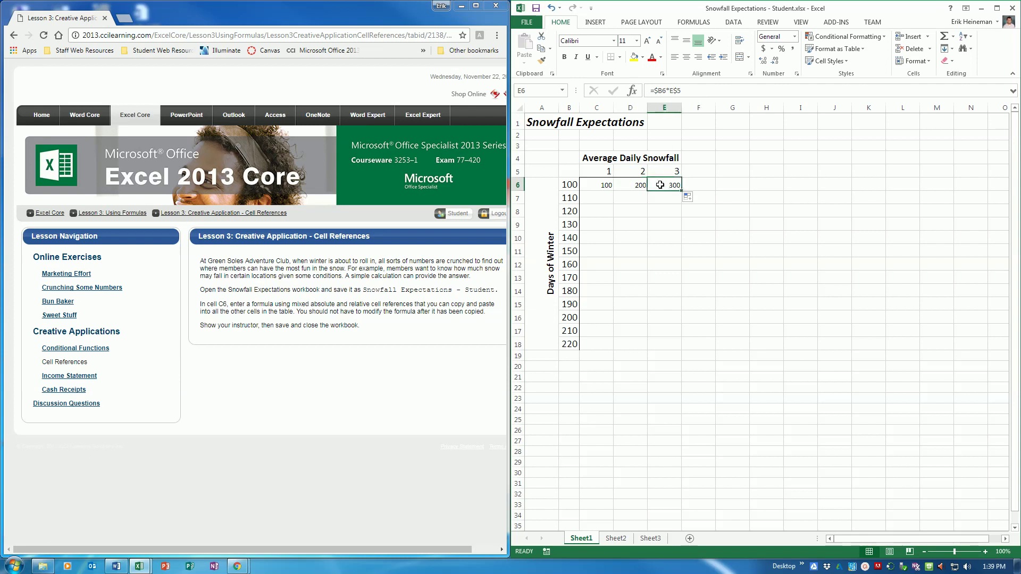
{"action": "left_click", "coordinate": [632, 184]}
- Fill the formulas in C6:E6 down to row 18 and check the references in C7 and E18
{"action": "left_click_drag", "start_coordinate": [606, 184], "coordinate": [678, 351]}
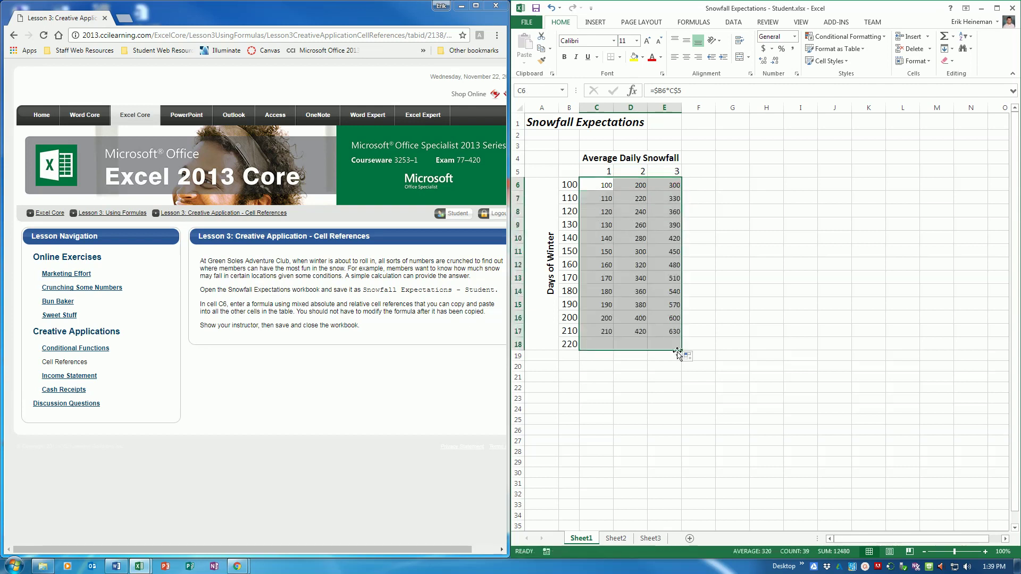
{"action": "left_click", "coordinate": [608, 198]}
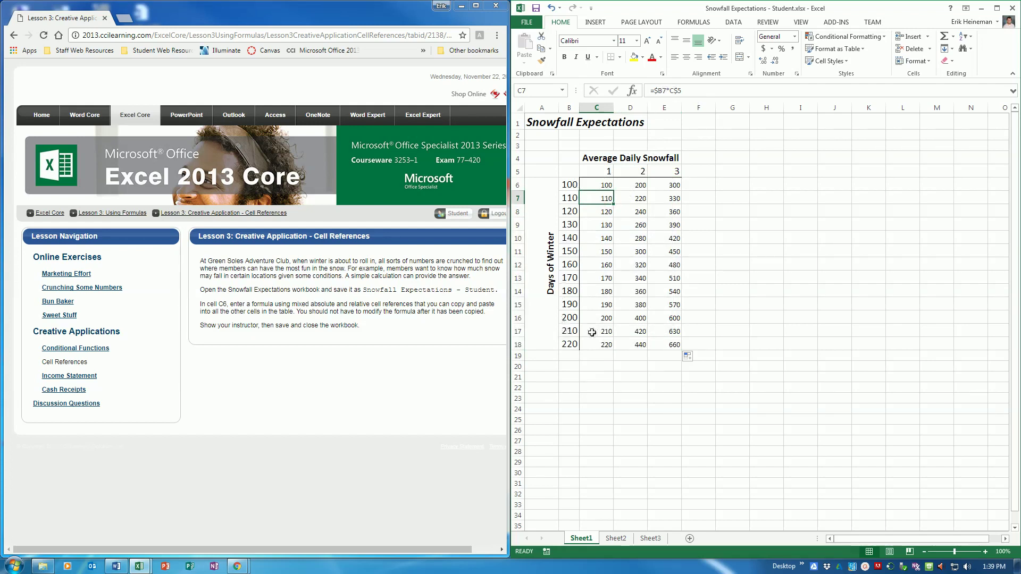
{"action": "key", "text": "F2"}
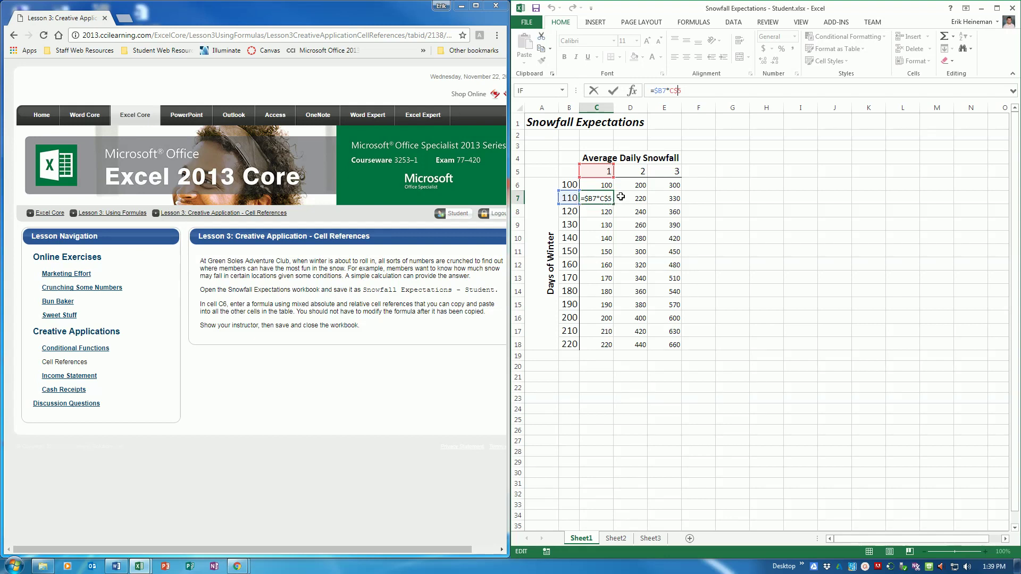
{"action": "key", "text": "ctrl+Return"}
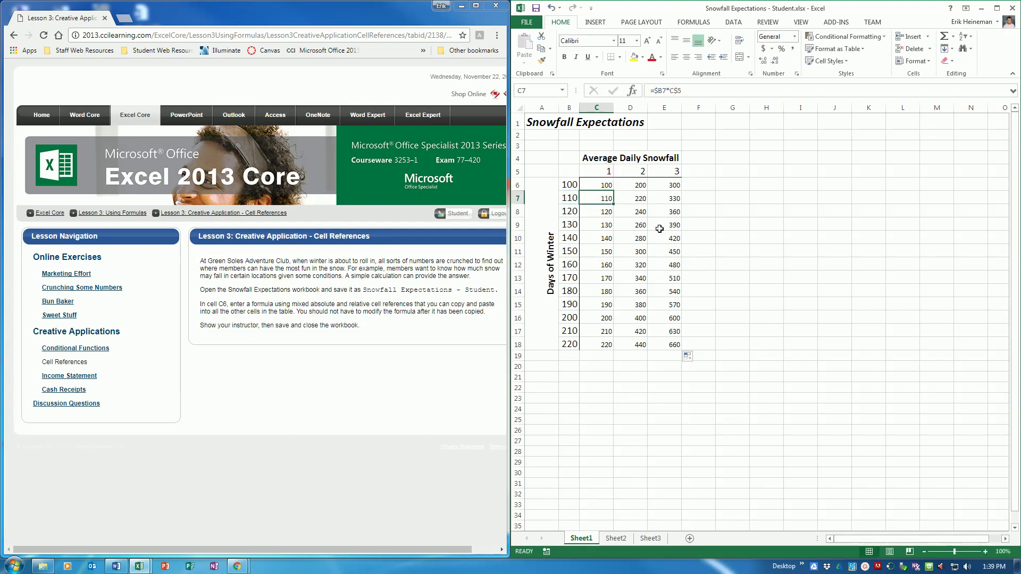
{"action": "left_click", "coordinate": [669, 343]}
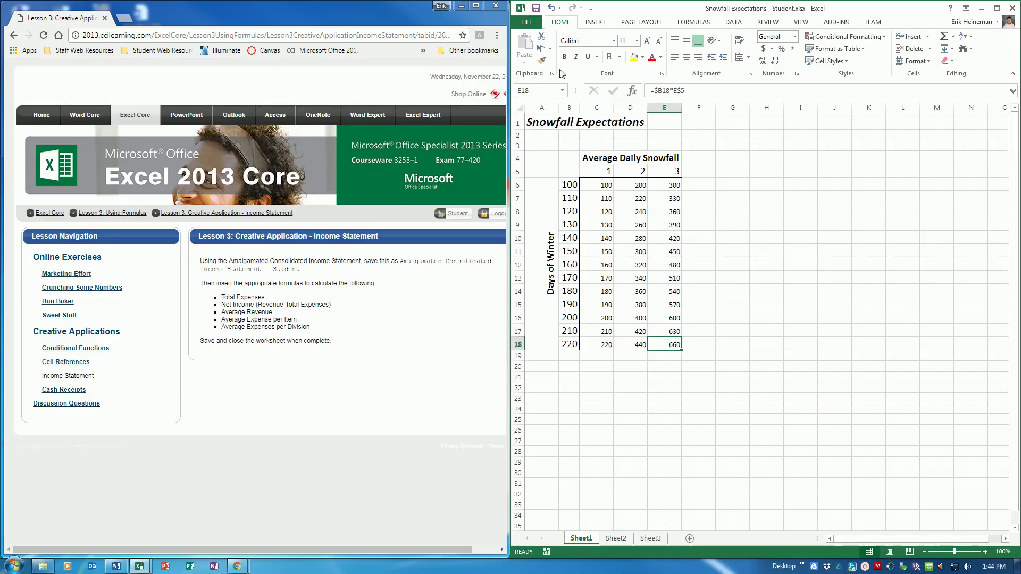
- Open Amalgamated Consolidated Income Statement.xlsx from the 3253-Microsite-Student-Files folder and dock its window beside the exercise page
{"action": "left_click", "coordinate": [523, 21]}
{"action": "left_click", "coordinate": [545, 113]}
{"action": "left_click", "coordinate": [659, 242]}
{"action": "left_click", "coordinate": [805, 212]}
{"action": "left_click", "coordinate": [662, 74]}
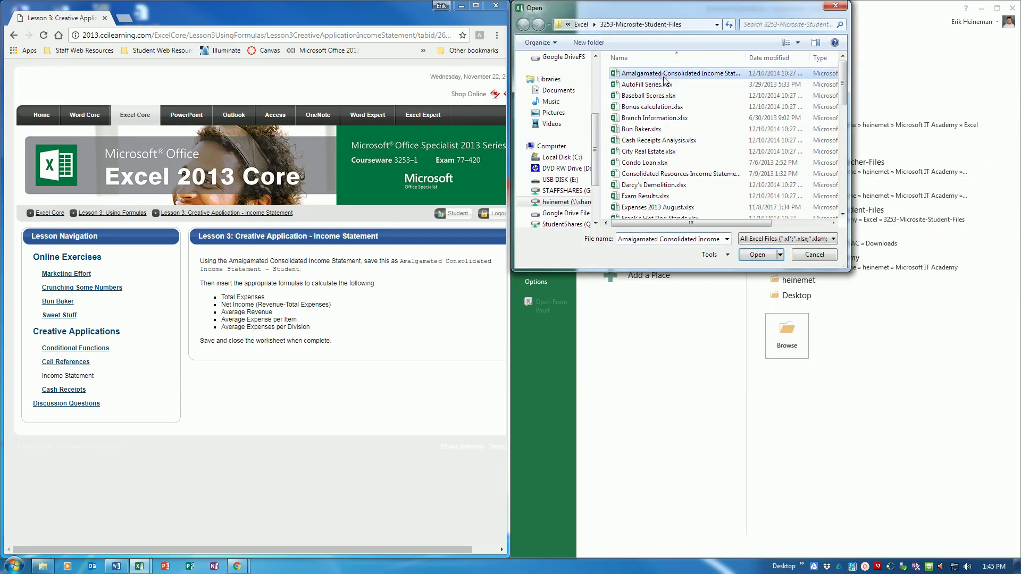
{"action": "left_click", "coordinate": [755, 255]}
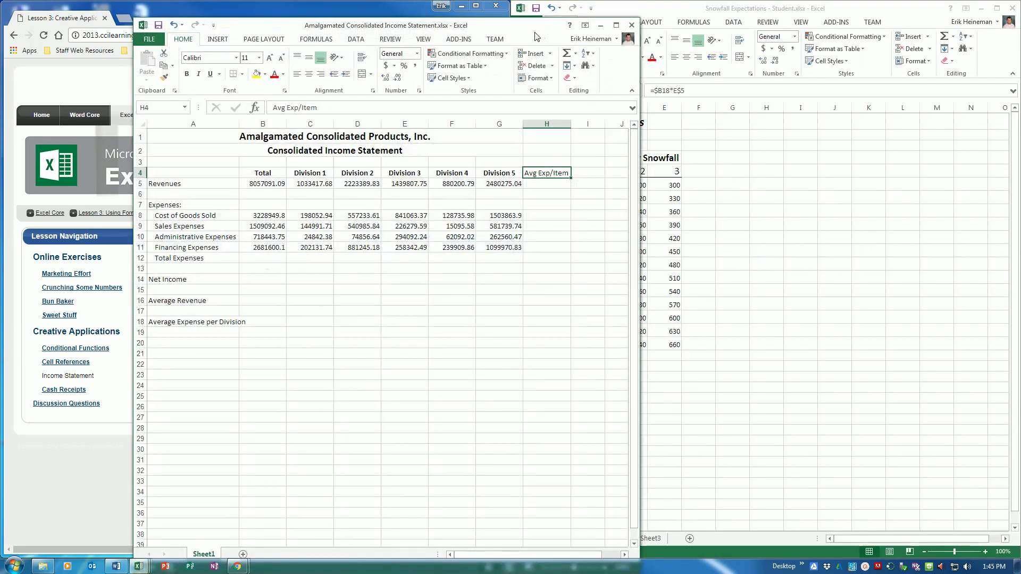
{"action": "key", "text": "super+Right"}
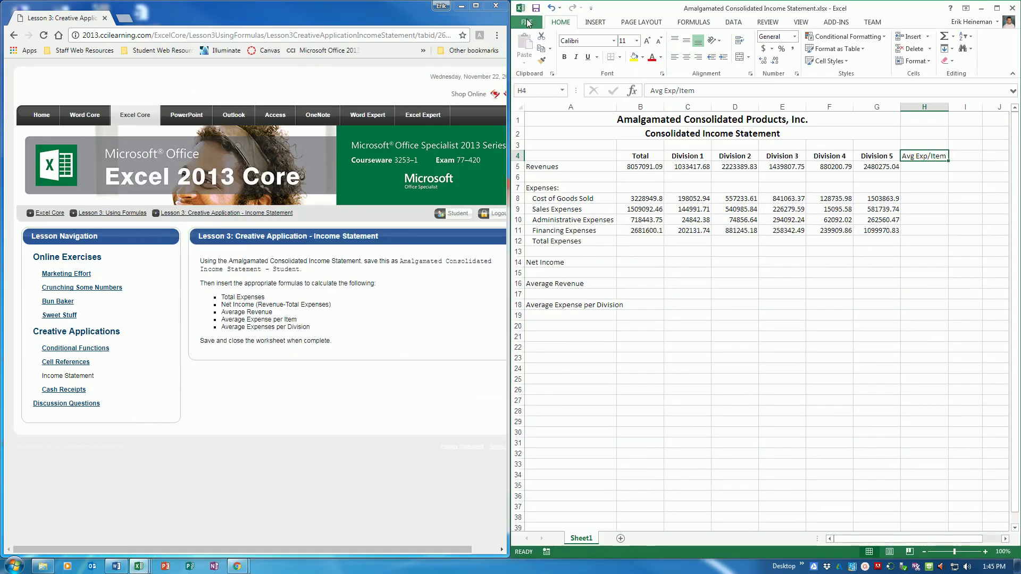
- Save the workbook in the Excel folder as Amalgamated Consolidated Income Statement - Student.xlsx
{"action": "left_click", "coordinate": [531, 22]}
{"action": "left_click", "coordinate": [547, 153]}
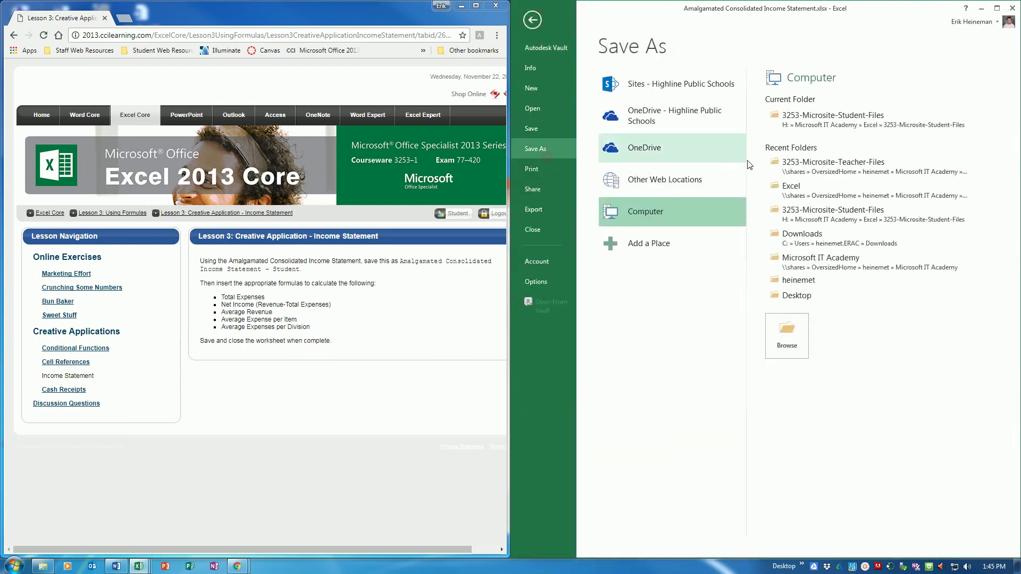
{"action": "left_click", "coordinate": [814, 197]}
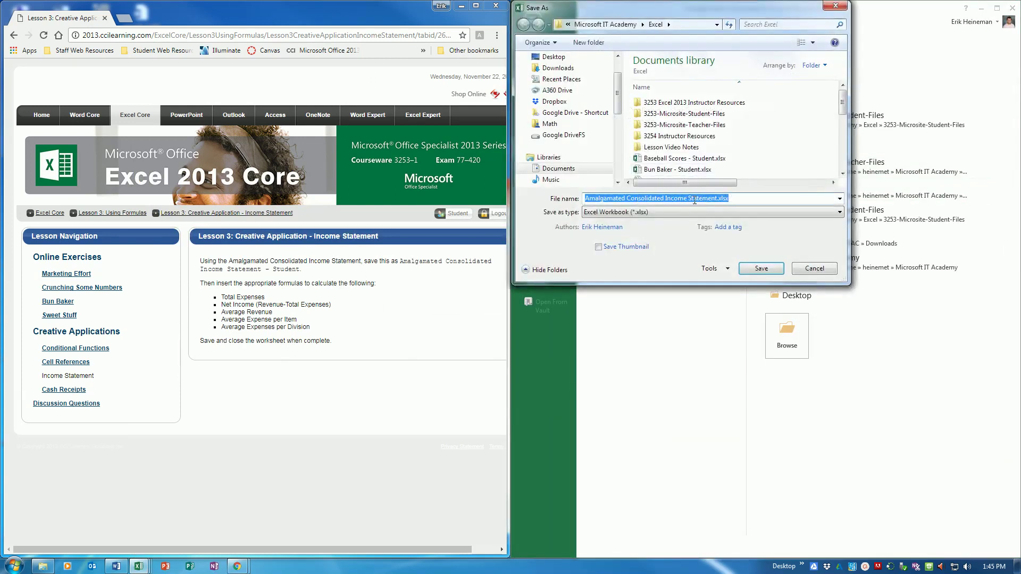
{"action": "left_click", "coordinate": [716, 199]}
{"action": "type", "text": "- St"}
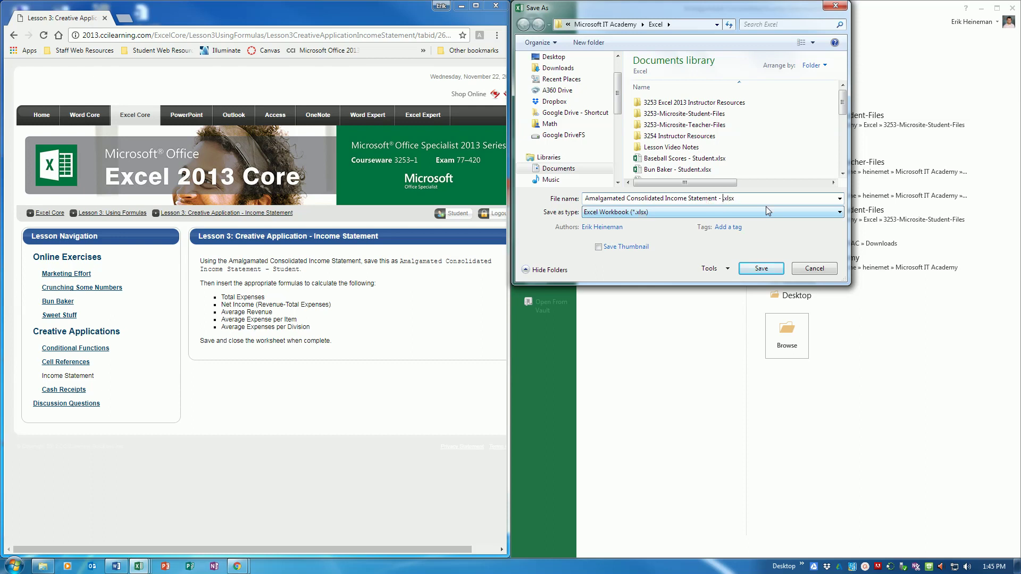
{"action": "type", "text": "udent"}
{"action": "key", "text": "Return"}
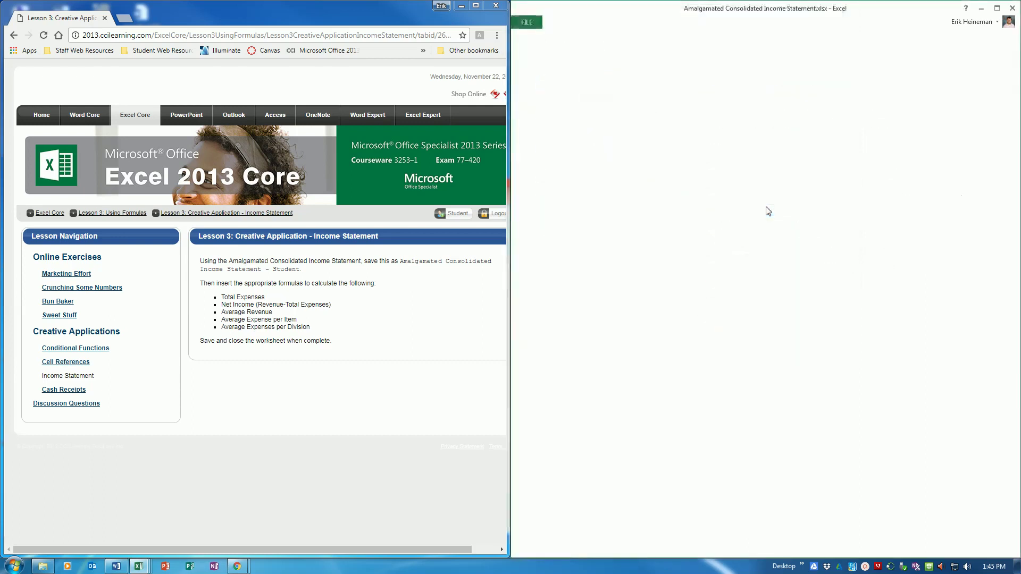
- Examine the empty result cells for total expenses, net income, average revenue, average expense per division and average expense per item
{"action": "left_click_drag", "start_coordinate": [642, 244], "coordinate": [864, 243]}
{"action": "left_click", "coordinate": [625, 261]}
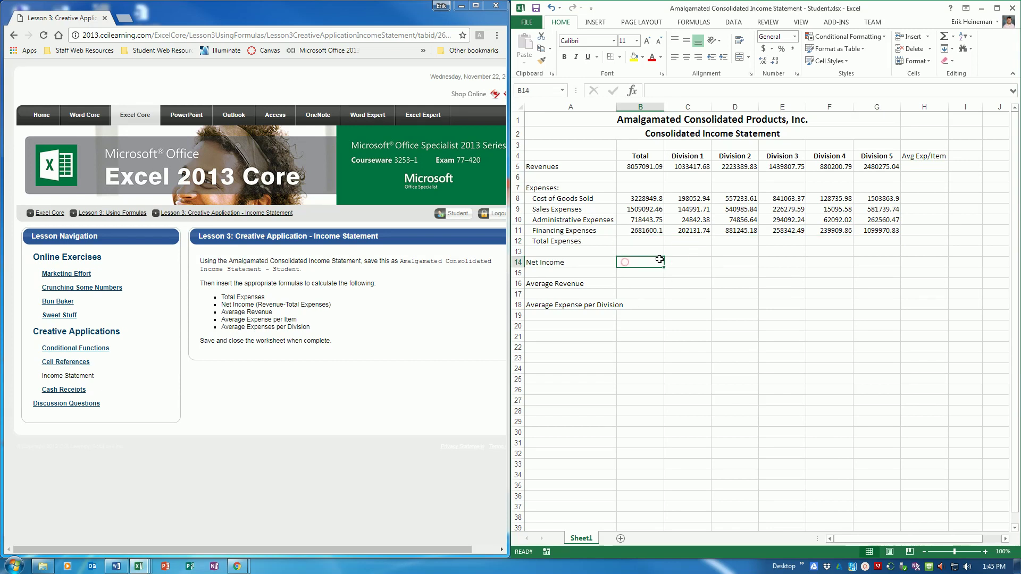
{"action": "left_click", "coordinate": [636, 285]}
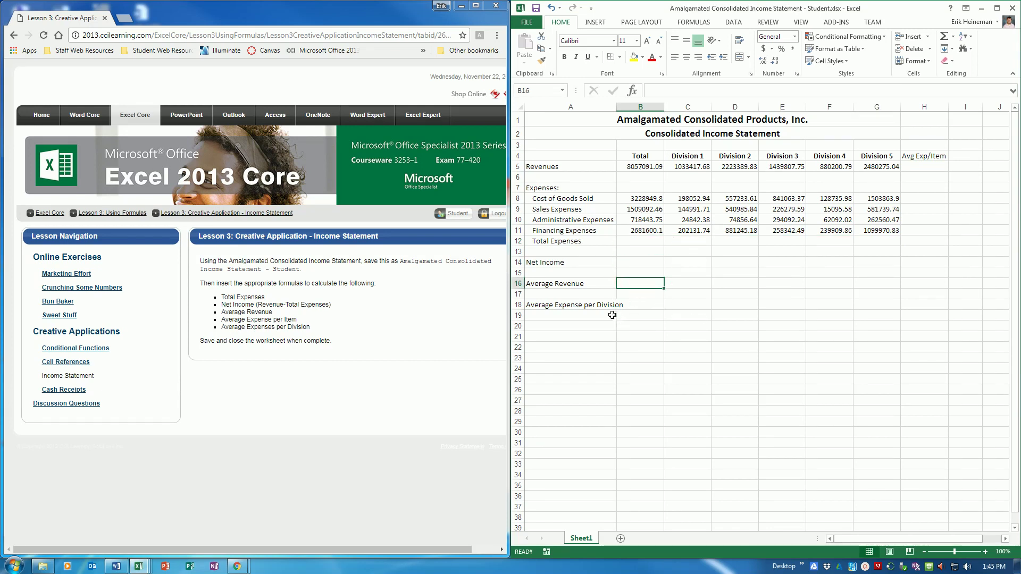
{"action": "left_click_drag", "start_coordinate": [678, 305], "coordinate": [872, 303]}
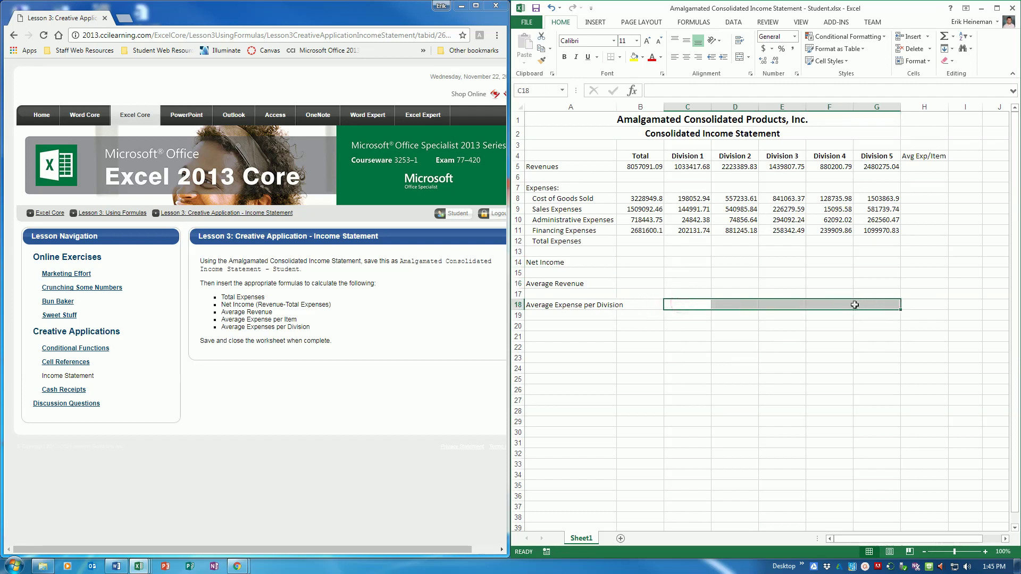
{"action": "left_click_drag", "start_coordinate": [924, 198], "coordinate": [928, 241]}
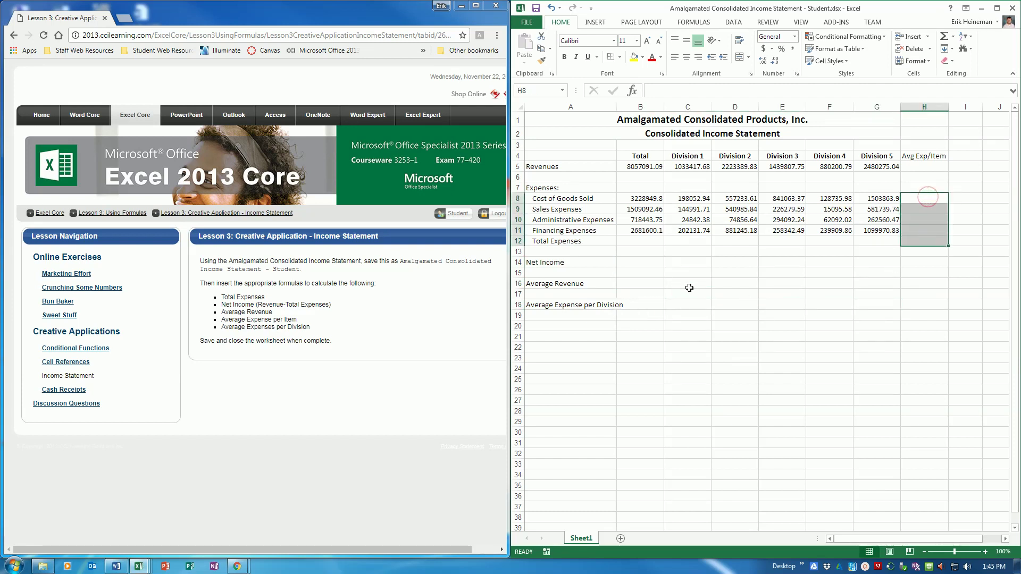
{"action": "left_click", "coordinate": [640, 262]}
{"action": "left_click", "coordinate": [651, 232]}
- Calculate Total Expenses in B12 with =SUM(B8:B11) and fill the formula across to G12
{"action": "left_click", "coordinate": [654, 243]}
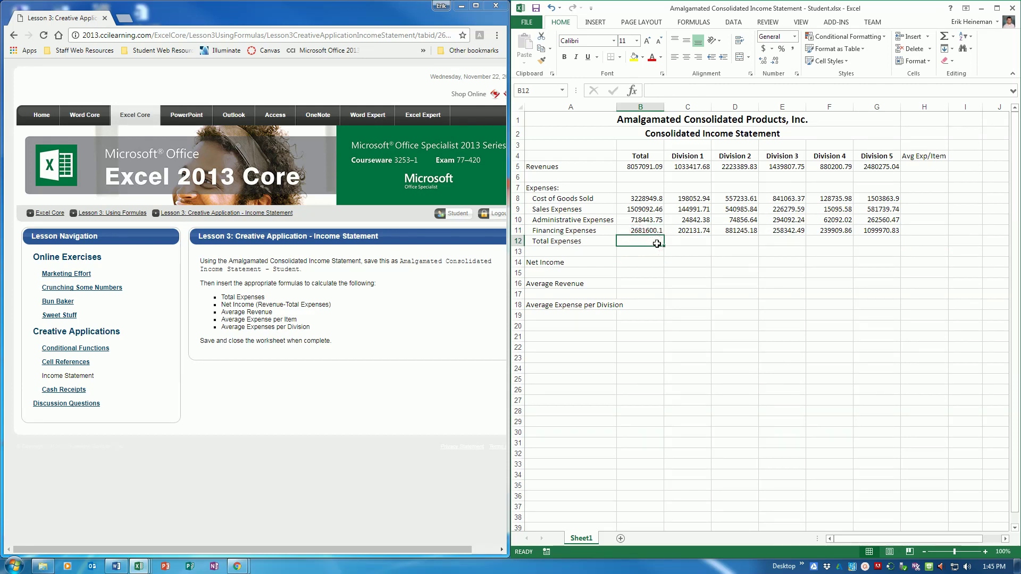
{"action": "type", "text": "="}
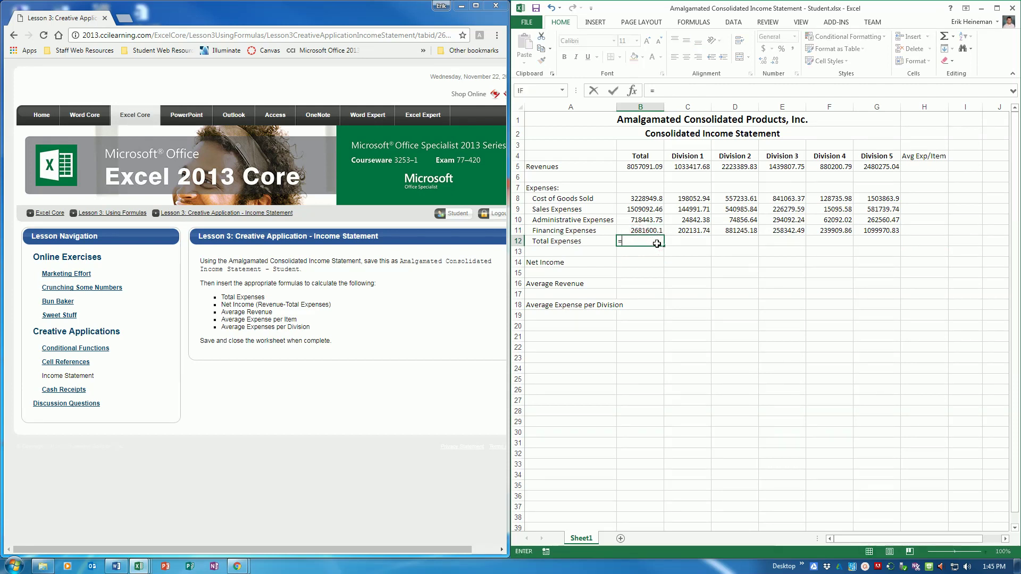
{"action": "type", "text": "sum("}
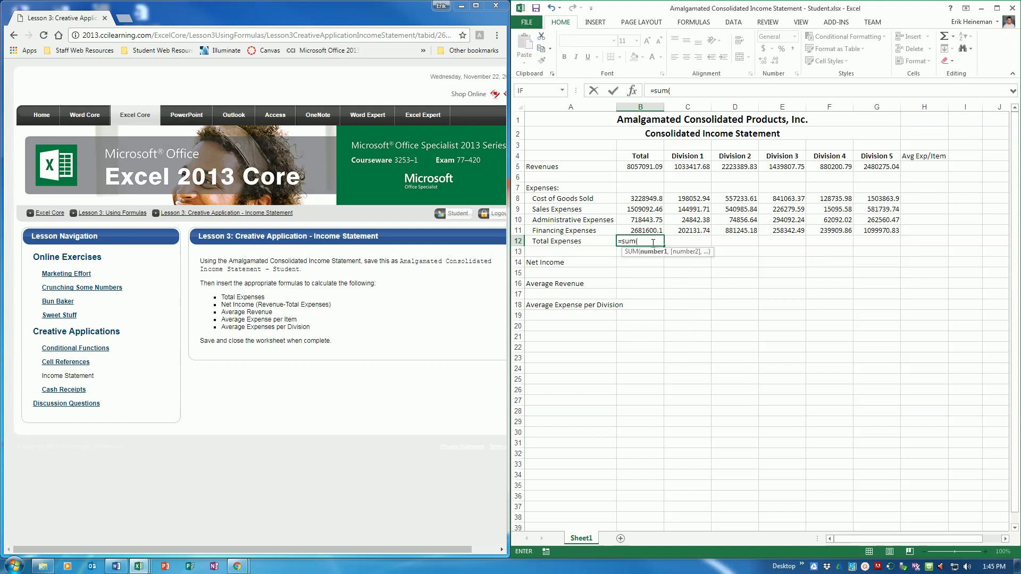
{"action": "left_click_drag", "start_coordinate": [639, 199], "coordinate": [652, 230]}
{"action": "left_click", "coordinate": [656, 201]}
{"action": "type", "text": ")"}
{"action": "key", "text": "Return"}
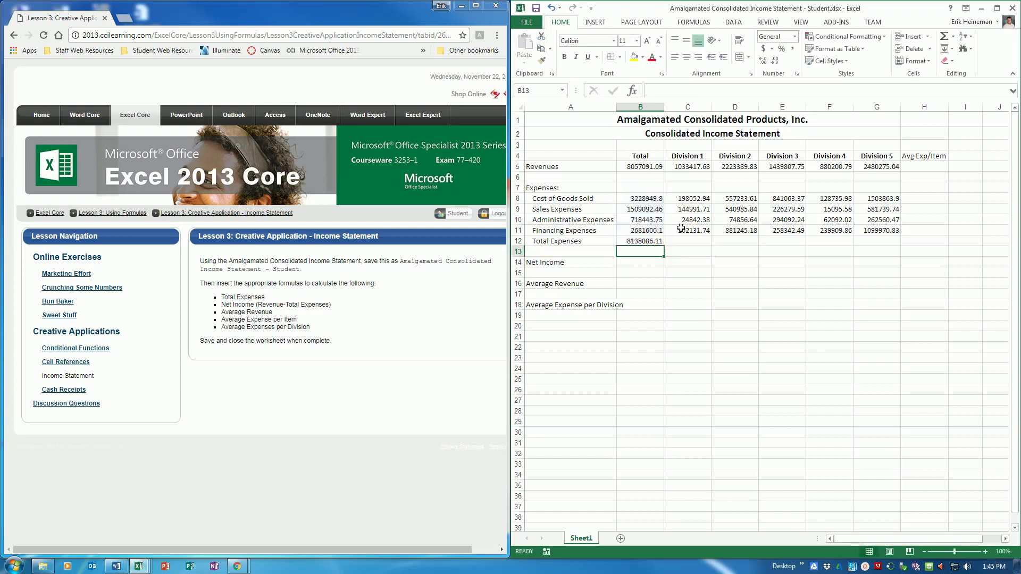
{"action": "left_click", "coordinate": [635, 241]}
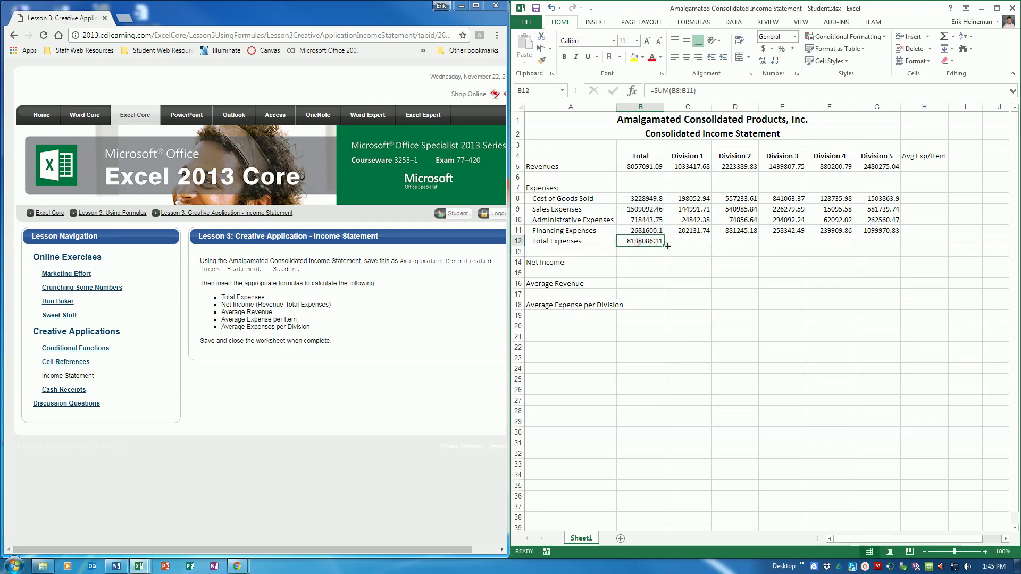
{"action": "left_click_drag", "start_coordinate": [664, 245], "coordinate": [887, 248]}
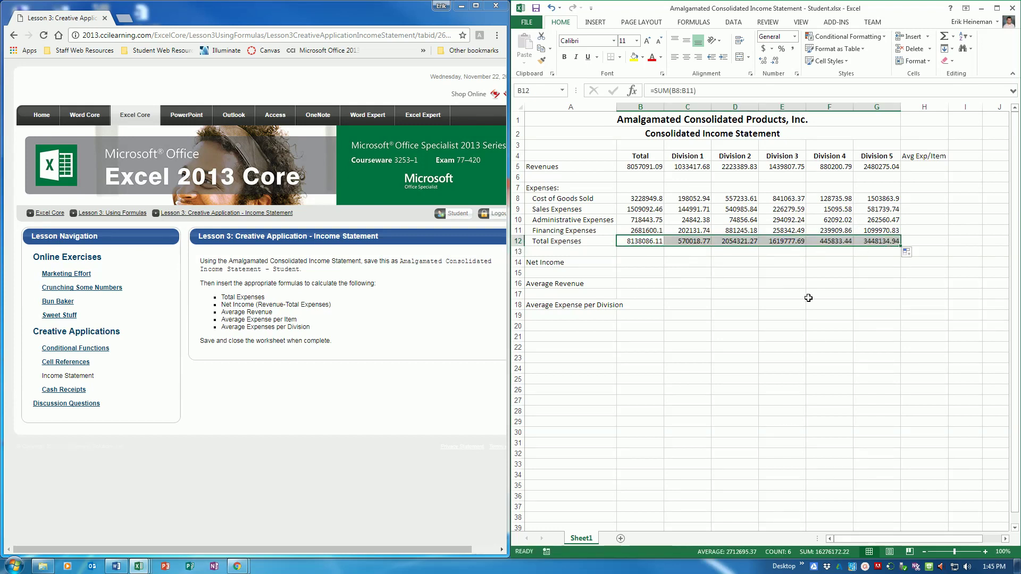
- Calculate Net Income in B14 with =B5-B12 and fill the formula across to G14
{"action": "left_click", "coordinate": [632, 261]}
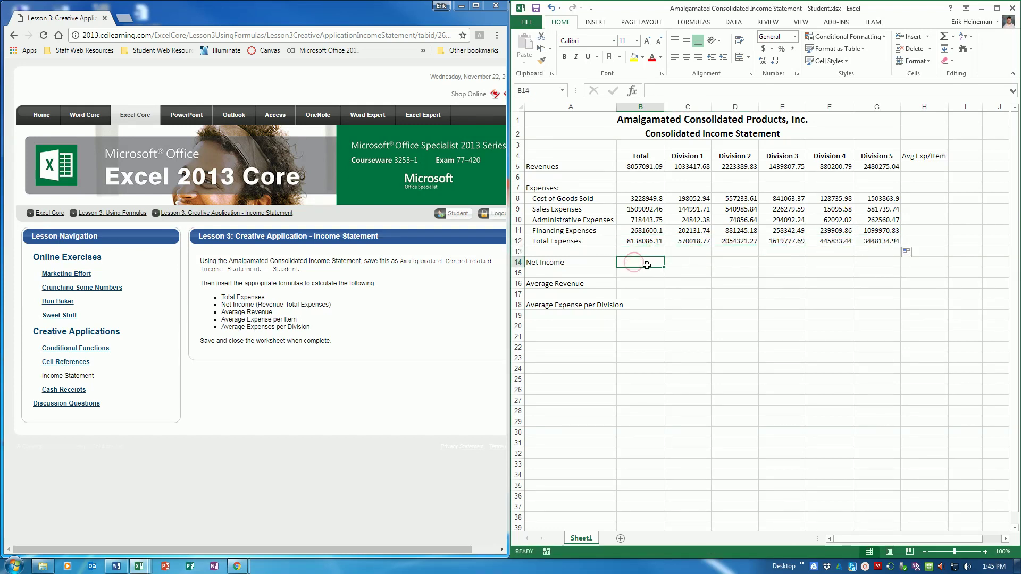
{"action": "type", "text": "="}
{"action": "left_click", "coordinate": [641, 170]}
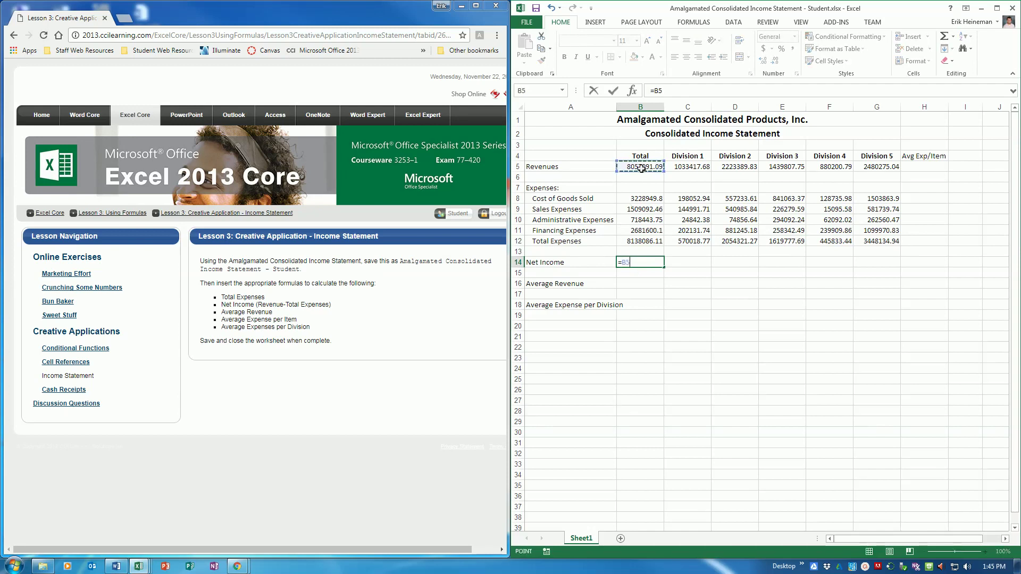
{"action": "type", "text": "-"}
{"action": "left_click", "coordinate": [647, 240]}
{"action": "key", "text": "ctrl+Return"}
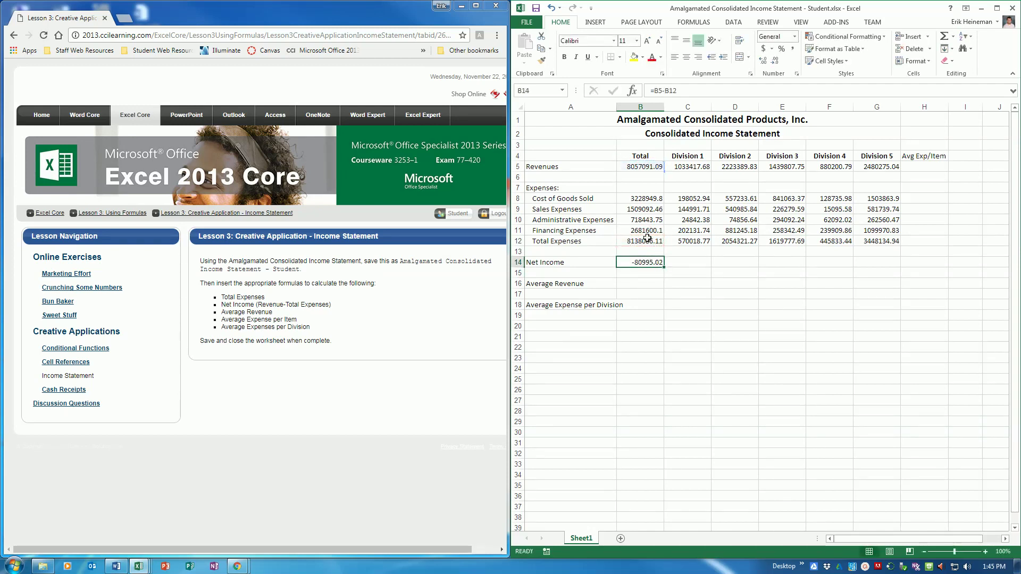
{"action": "left_click_drag", "start_coordinate": [663, 266], "coordinate": [893, 269]}
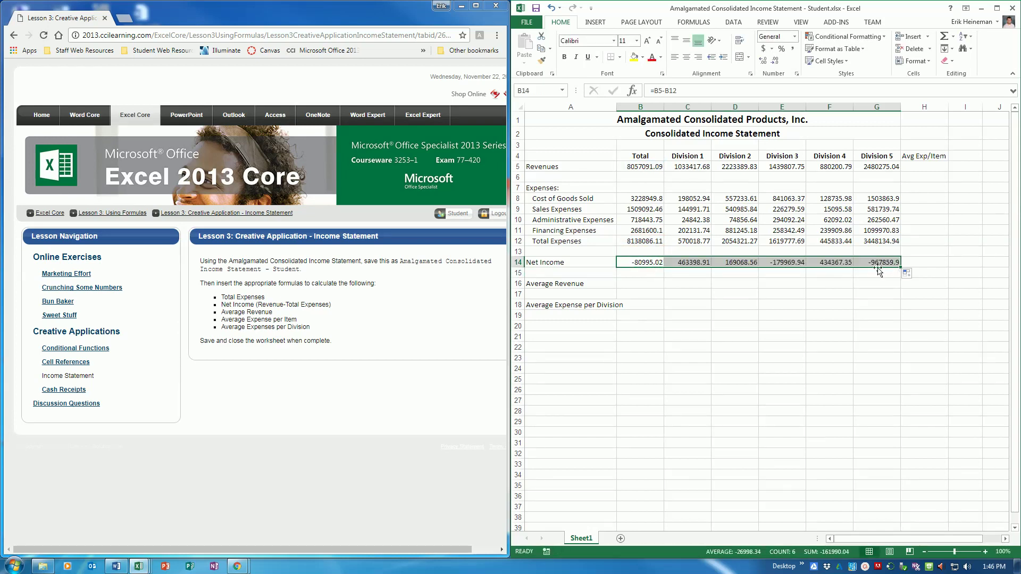
- Calculate Average Revenue in B16 from the five divisions' revenues with =AVERAGE(C5:G5)
{"action": "left_click", "coordinate": [633, 282]}
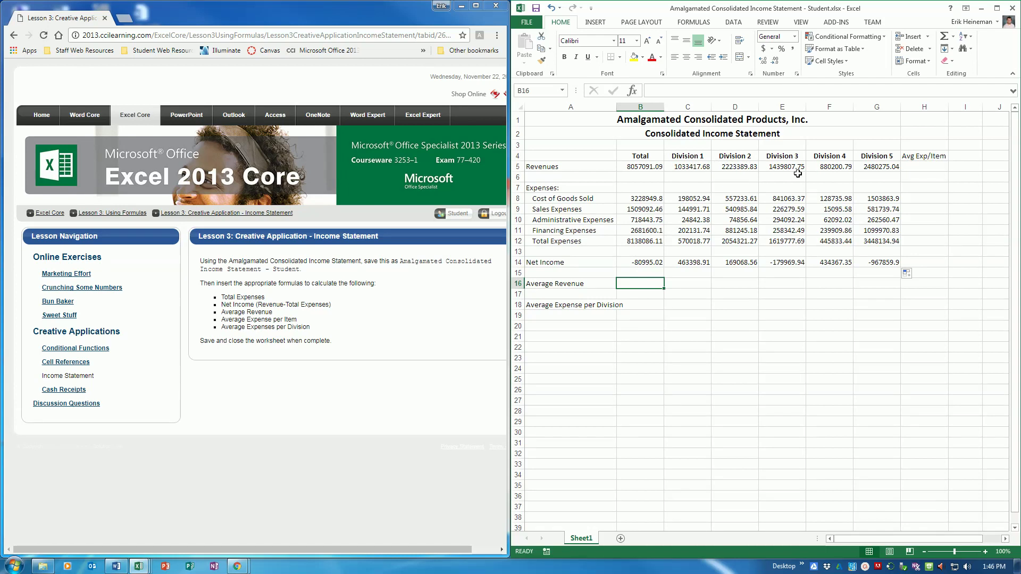
{"action": "type", "text": "=average("}
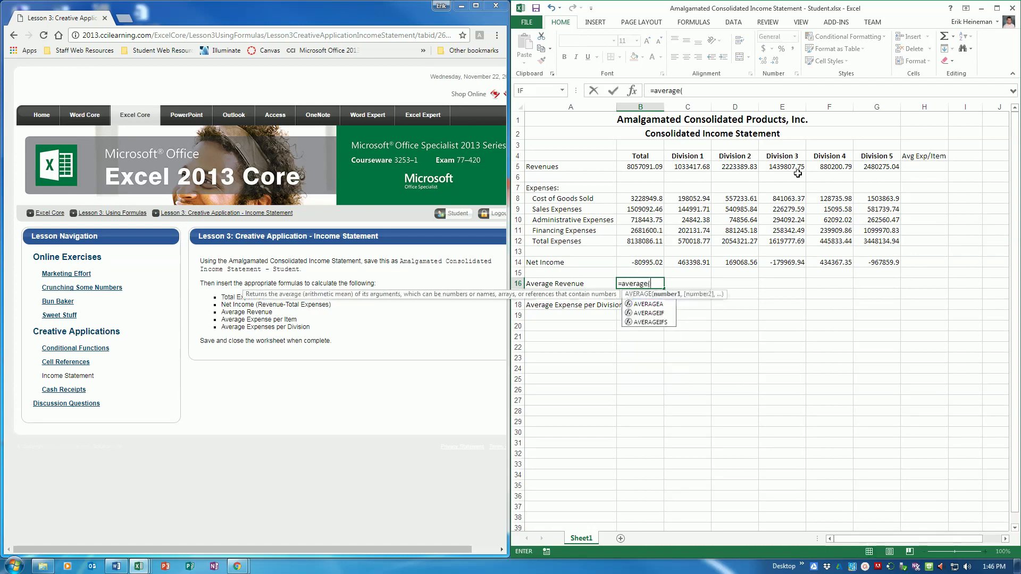
{"action": "mouse_move", "coordinate": [694, 165]}
{"action": "left_mouse_down"}
{"action": "mouse_move", "coordinate": [872, 167]}
{"action": "mouse_move", "coordinate": [665, 166]}
{"action": "mouse_move", "coordinate": [702, 166]}
{"action": "left_mouse_up"}
{"action": "left_click", "coordinate": [870, 171]}
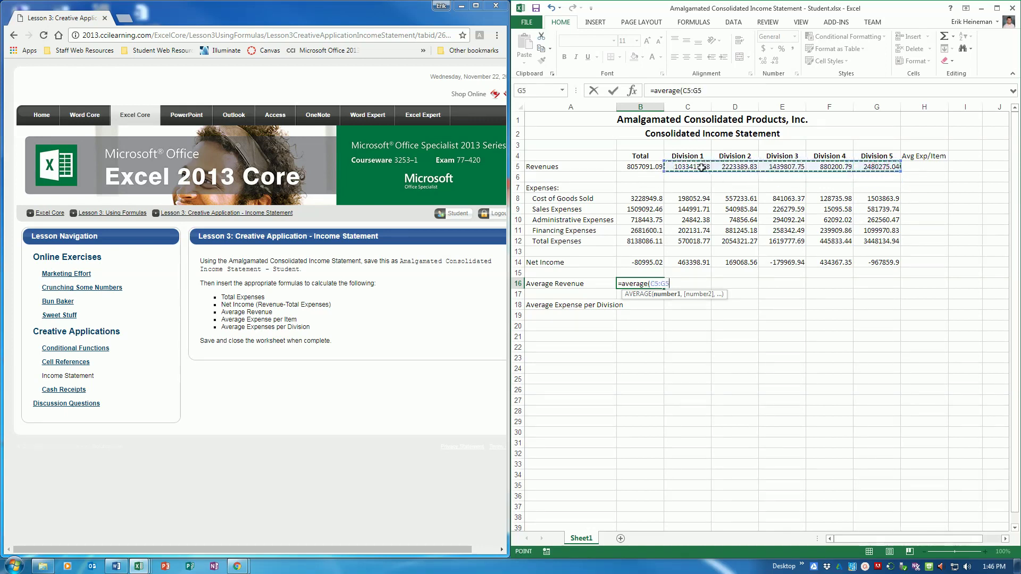
{"action": "type", "text": ")"}
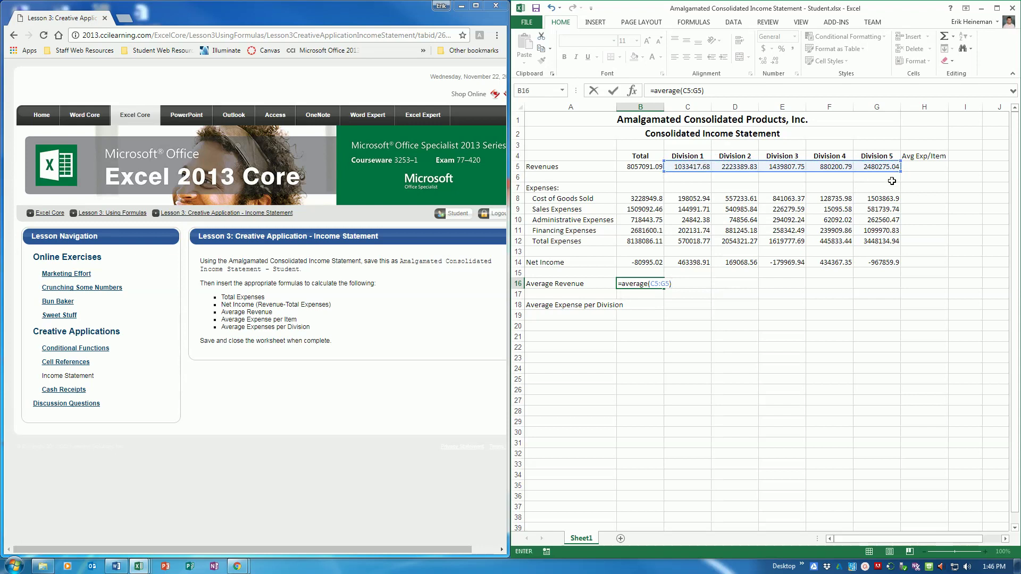
{"action": "key", "text": "Return"}
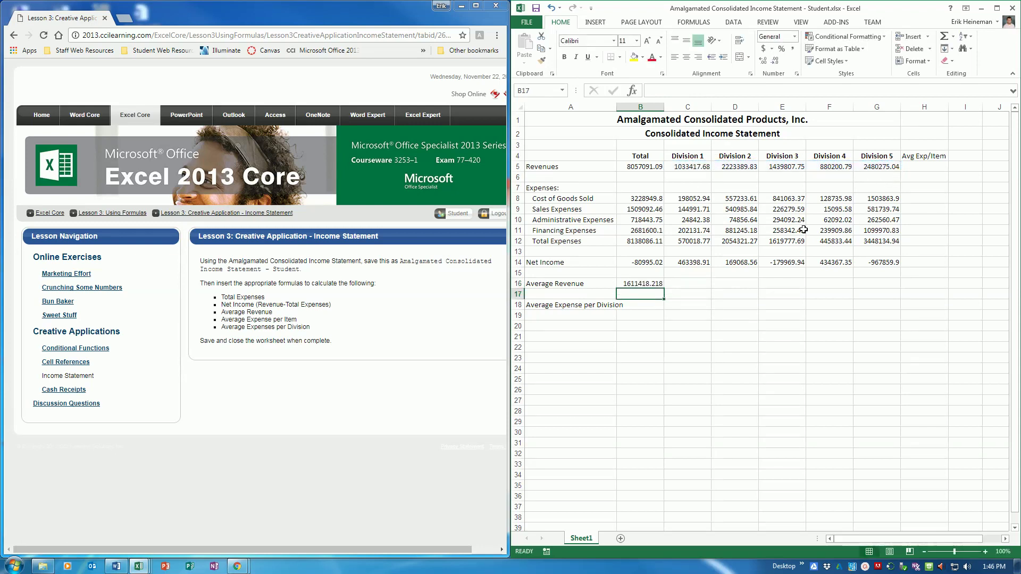
- Calculate Average Expense per Division in C18 with =AVERAGE(C8:C11) and fill the formula across to G18
{"action": "key", "text": "Down"}
{"action": "key", "text": "Right"}
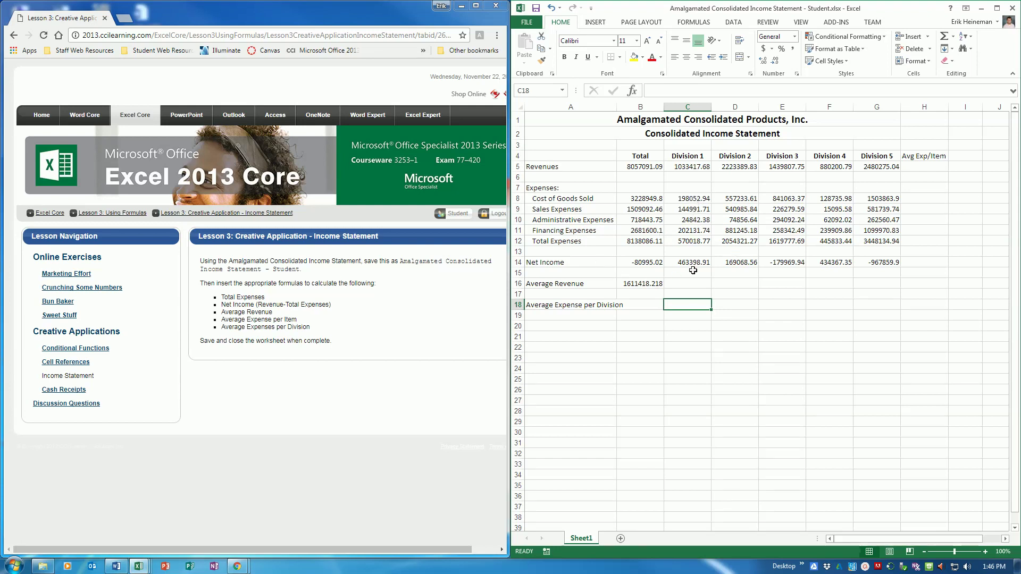
{"action": "type", "text": "=aver"}
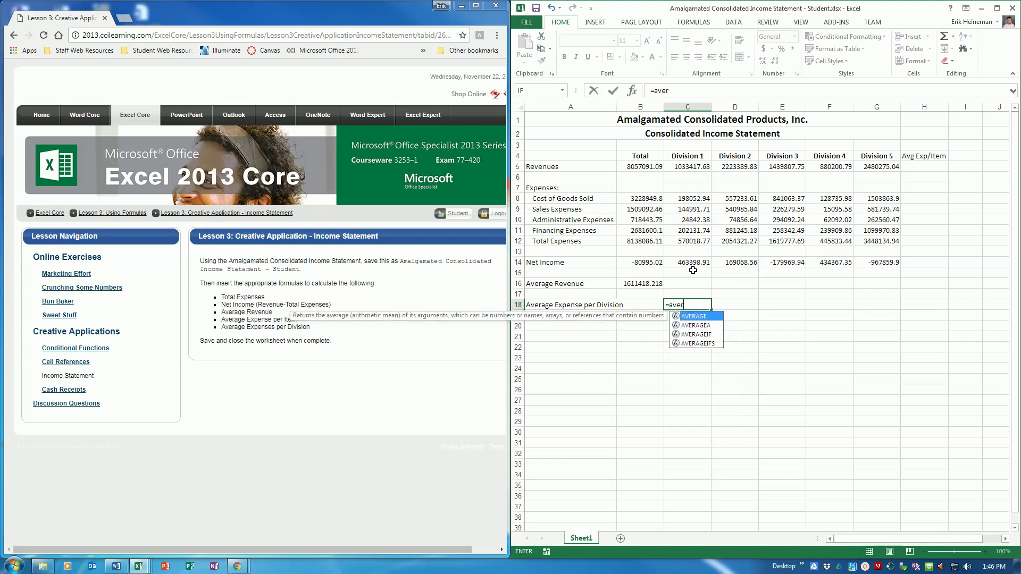
{"action": "type", "text": "age("}
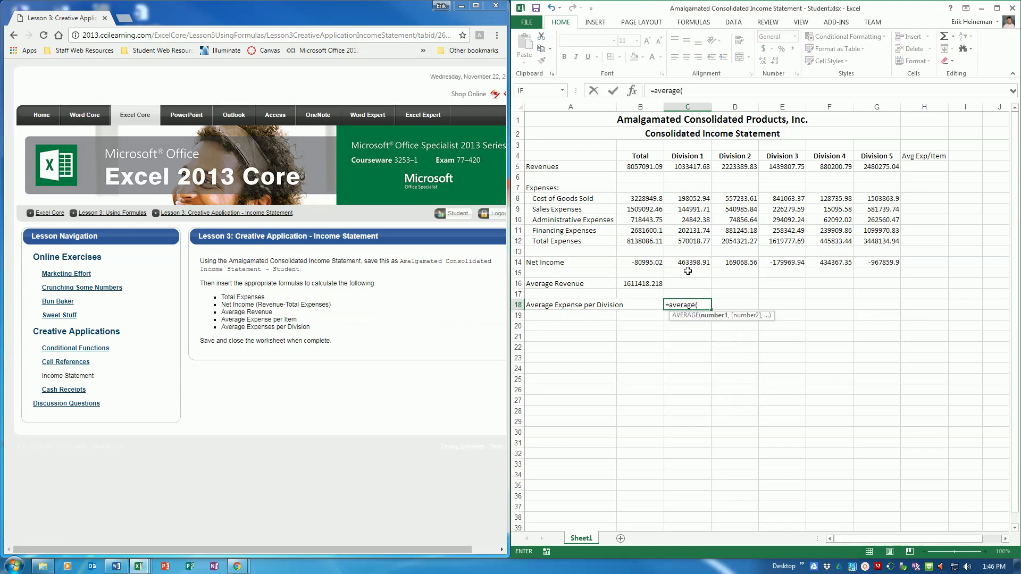
{"action": "left_click_drag", "start_coordinate": [687, 198], "coordinate": [693, 227]}
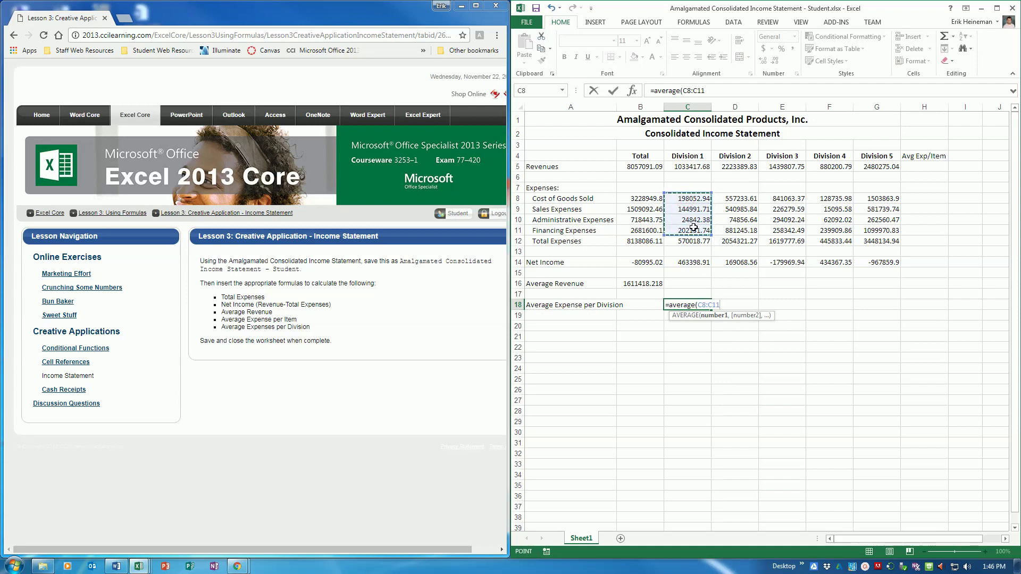
{"action": "type", "text": ")"}
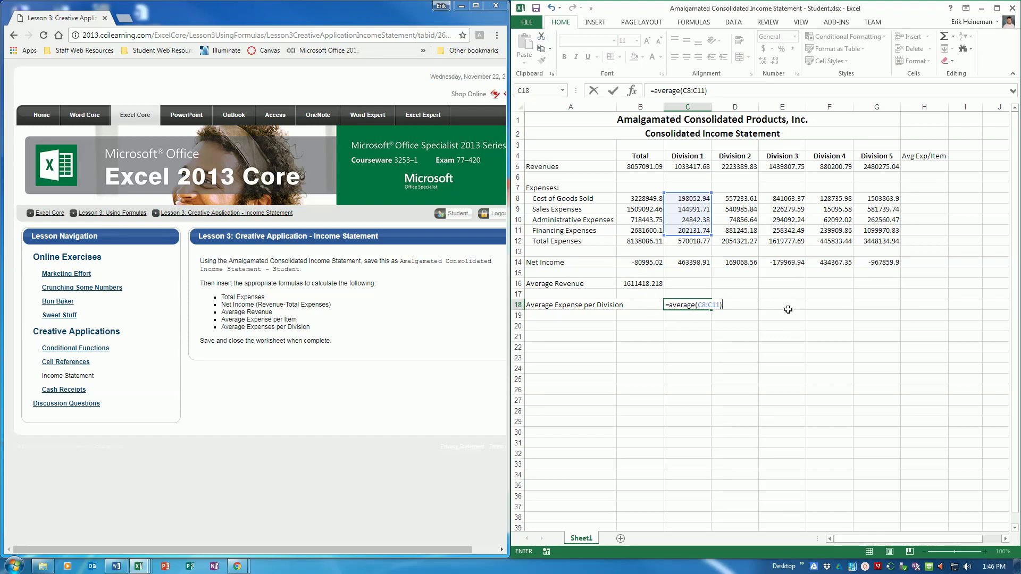
{"action": "key", "text": "Tab"}
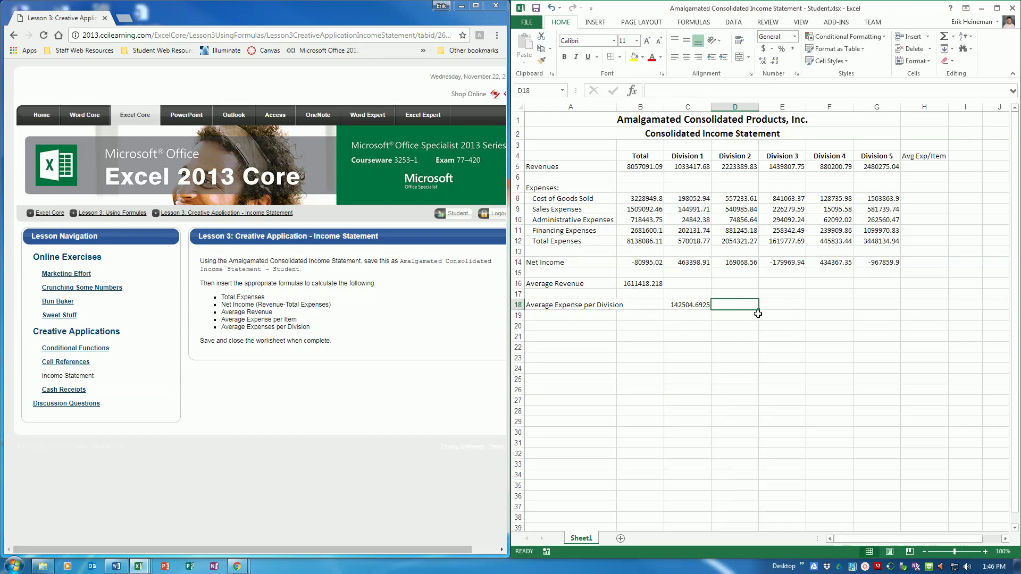
{"action": "left_click", "coordinate": [692, 304]}
{"action": "left_click_drag", "start_coordinate": [711, 309], "coordinate": [904, 313]}
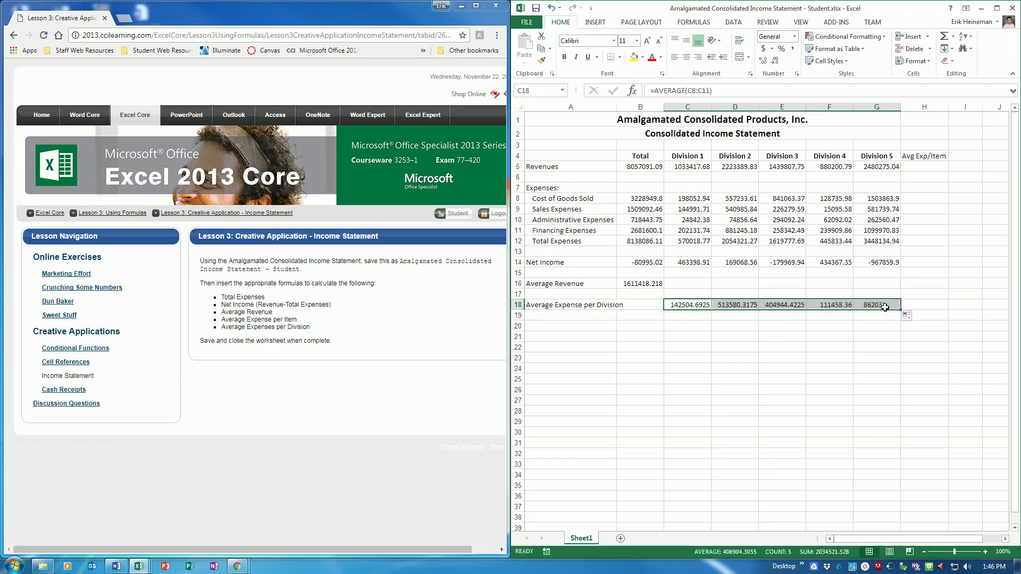
- Calculate Avg Exp/Item in H8 with =AVERAGE(C8:G8) and fill the formula down to H11
{"action": "left_click", "coordinate": [928, 200]}
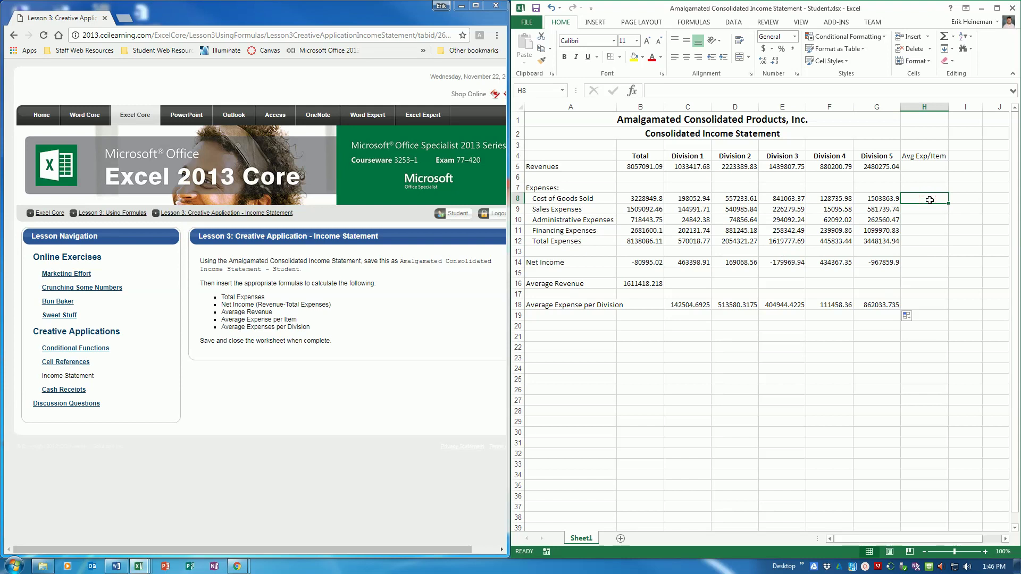
{"action": "type", "text": "="}
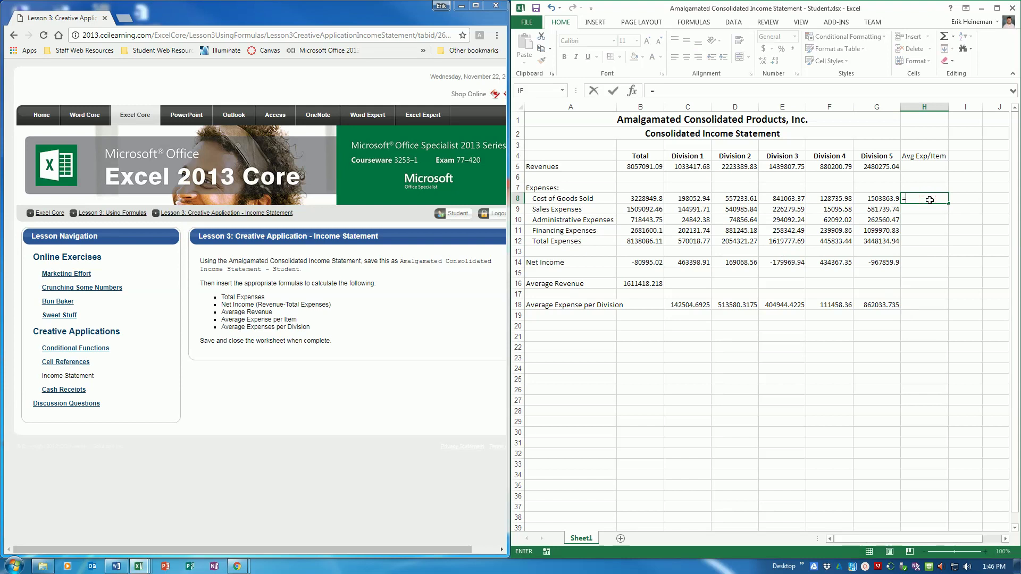
{"action": "type", "text": "average("}
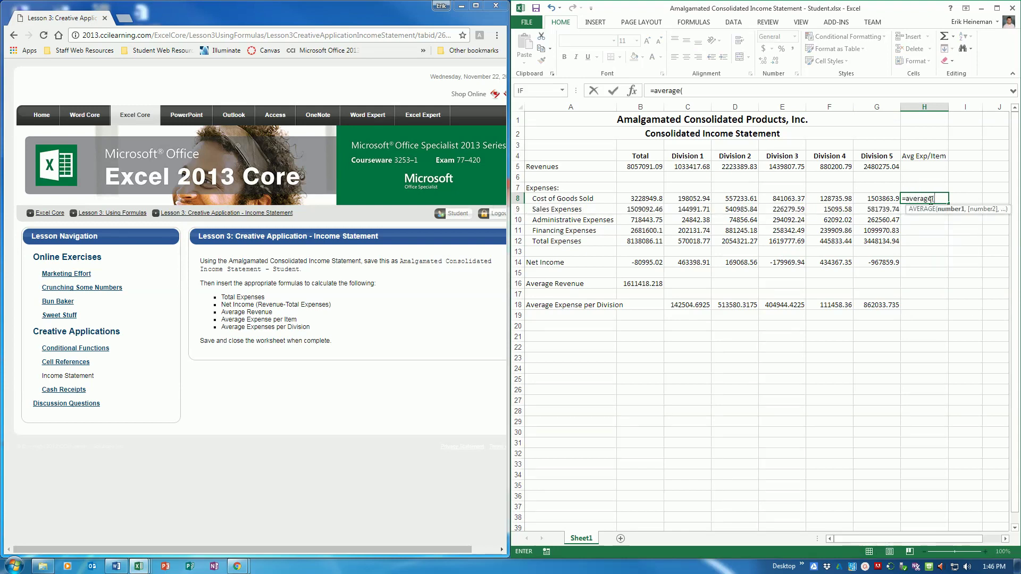
{"action": "left_click_drag", "start_coordinate": [699, 197], "coordinate": [865, 200]}
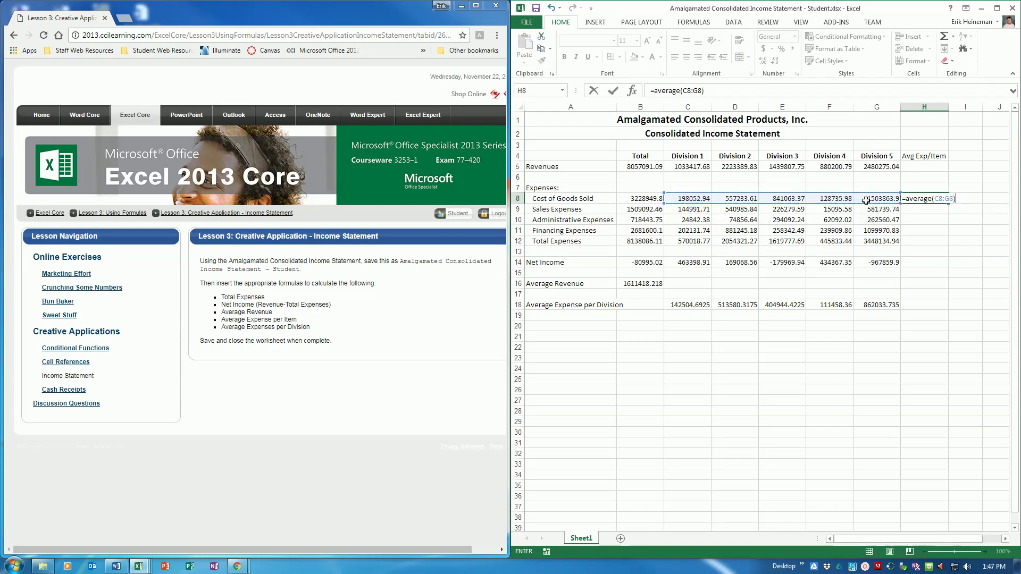
{"action": "key", "text": "Return"}
{"action": "left_click", "coordinate": [938, 201]}
{"action": "left_click_drag", "start_coordinate": [948, 204], "coordinate": [946, 233]}
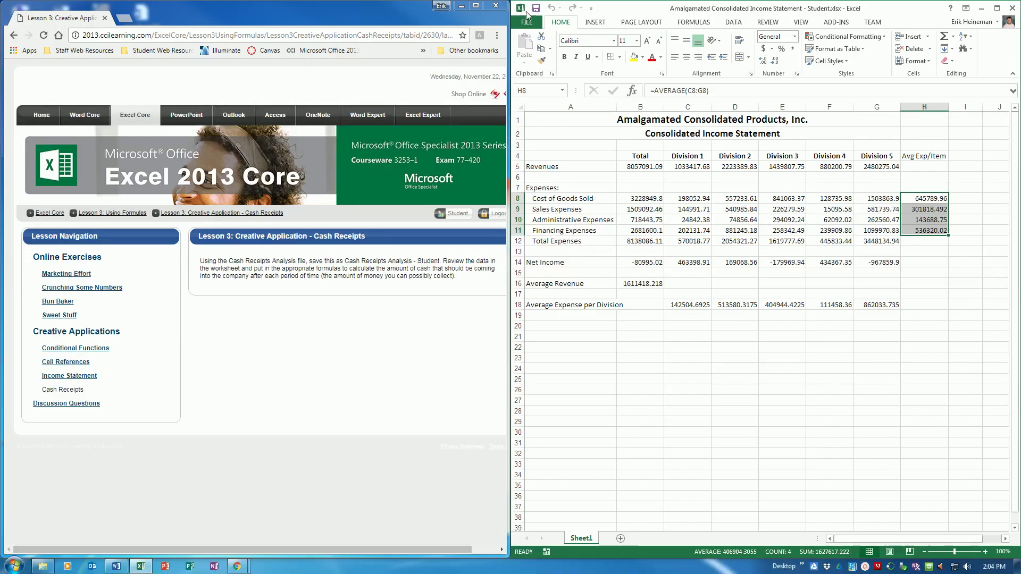
- Open Cash Receipts Analysis.xlsx from the 3253-Microsite-Student-Files folder and snap its window to the right half of the screen
{"action": "left_click", "coordinate": [537, 22]}
{"action": "left_click", "coordinate": [560, 109]}
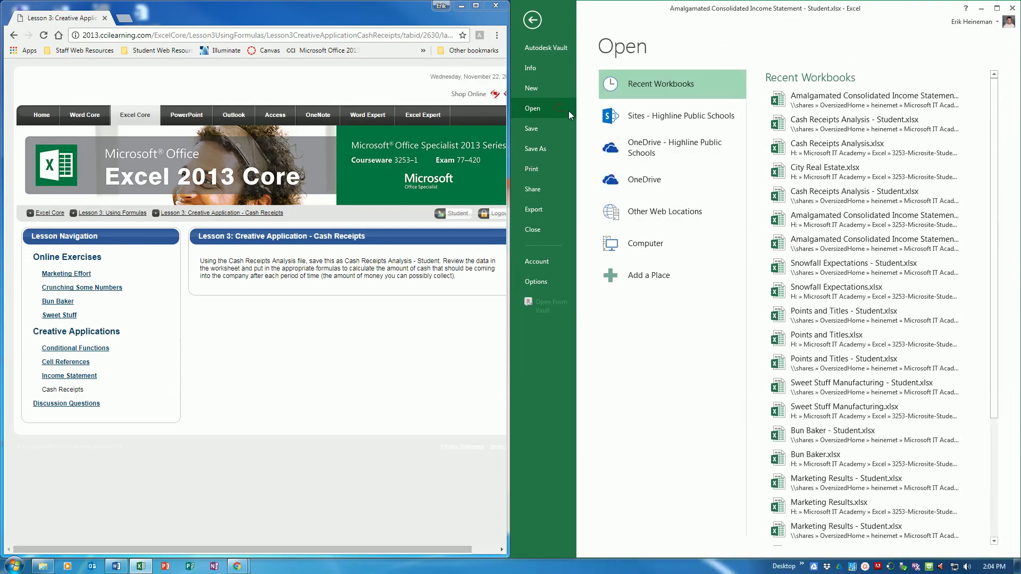
{"action": "left_click", "coordinate": [656, 244]}
{"action": "left_click", "coordinate": [829, 187]}
{"action": "double_click", "coordinate": [620, 175]}
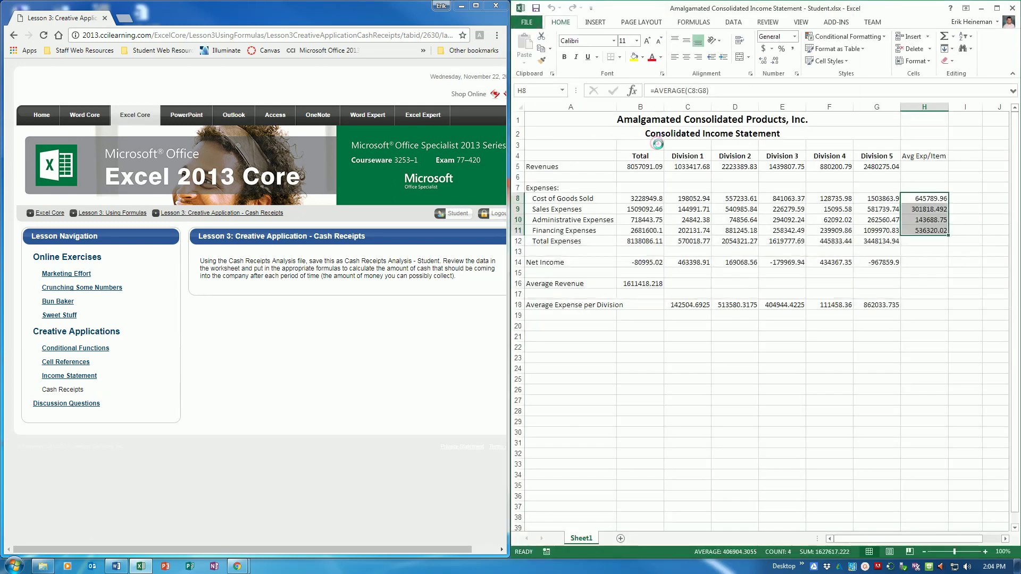
{"action": "left_click", "coordinate": [402, 25]}
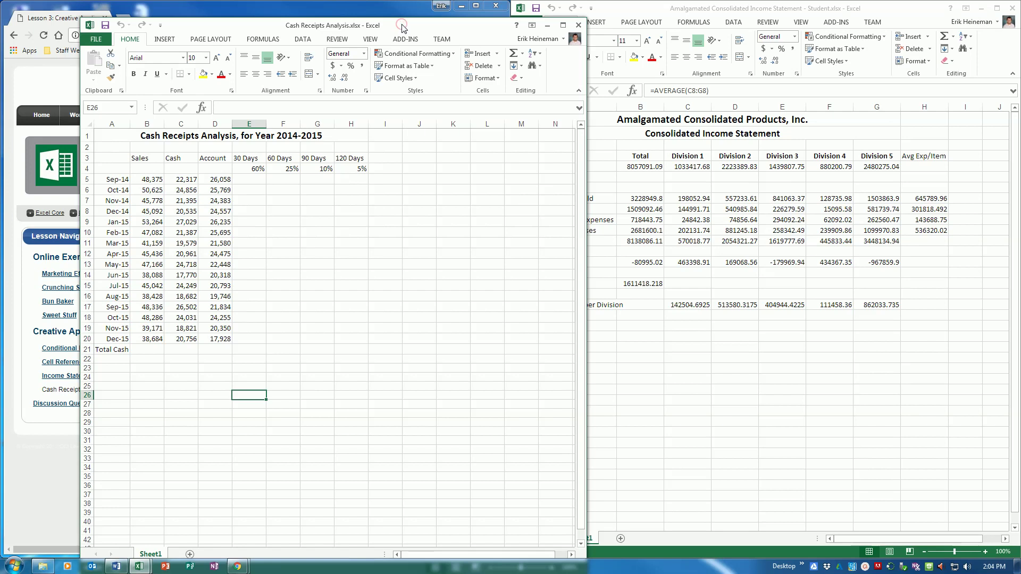
{"action": "key", "text": "super+Right"}
- Save a copy of the workbook in the Excel folder as Cash Receipts Analysis - Student
{"action": "left_click", "coordinate": [531, 21]}
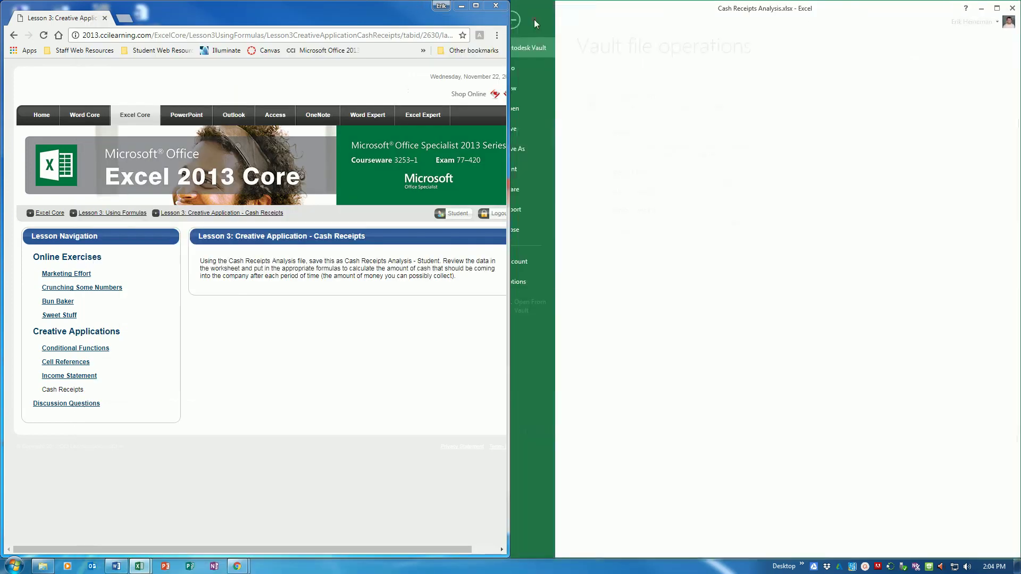
{"action": "left_click", "coordinate": [559, 152]}
{"action": "left_click", "coordinate": [790, 161]}
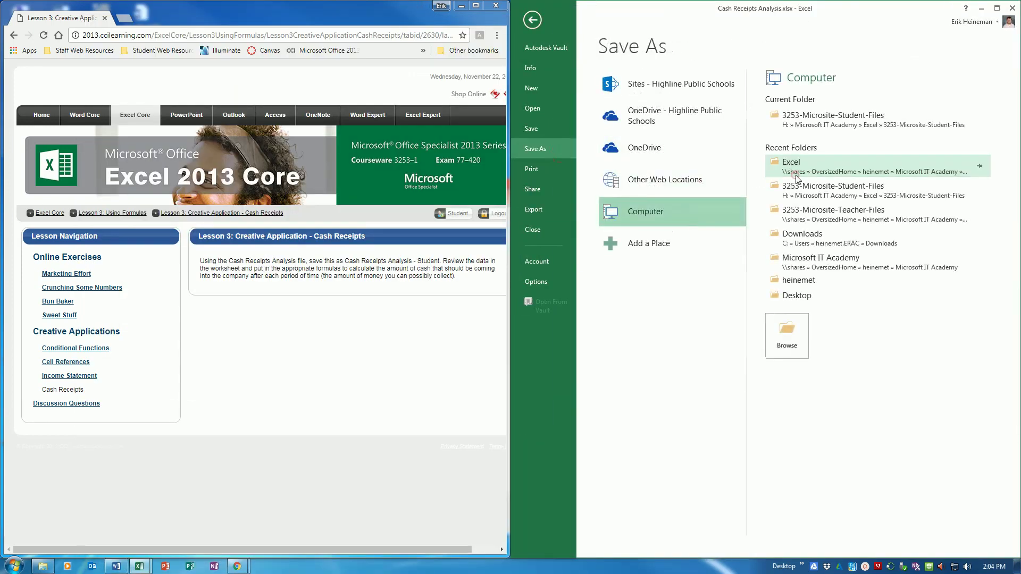
{"action": "left_click", "coordinate": [655, 198]}
{"action": "key", "text": "Left"}
{"action": "type", "text": "- Student"}
{"action": "key", "text": "Return"}
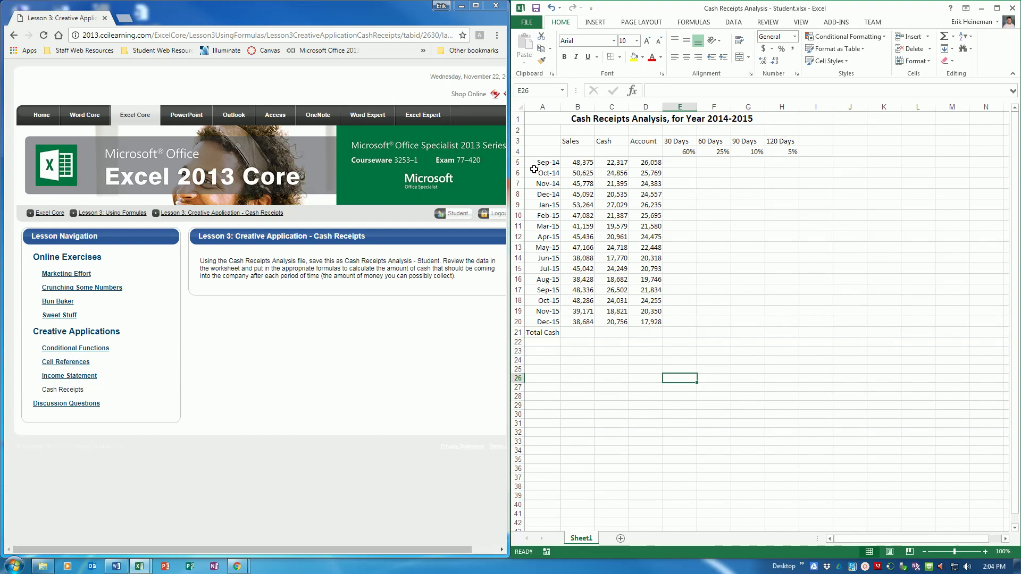
- Calculate the 30 Days receipts in E6 with =$D5*E$4 and fill the formula down to E20
{"action": "left_click", "coordinate": [674, 174]}
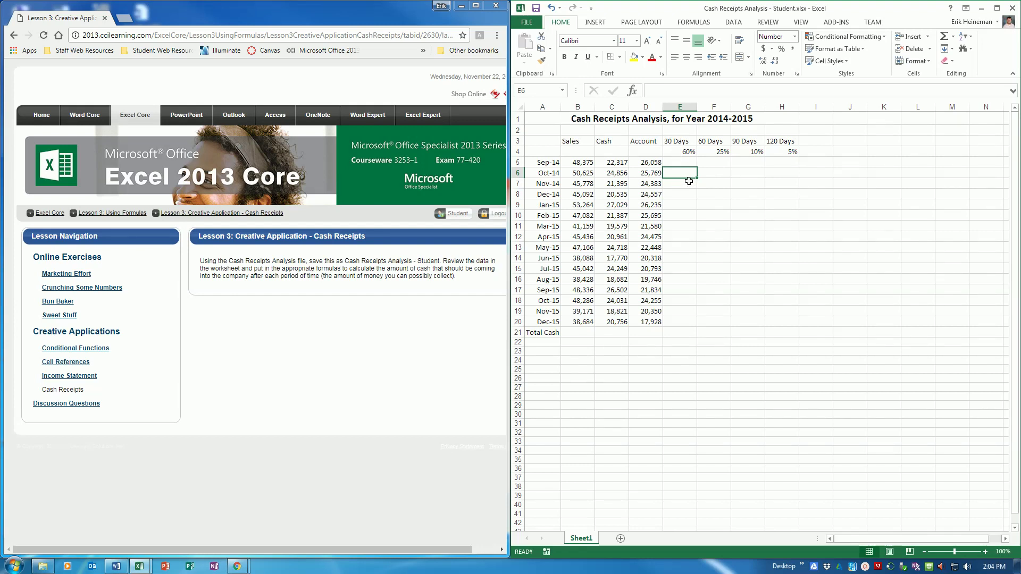
{"action": "type", "text": "="}
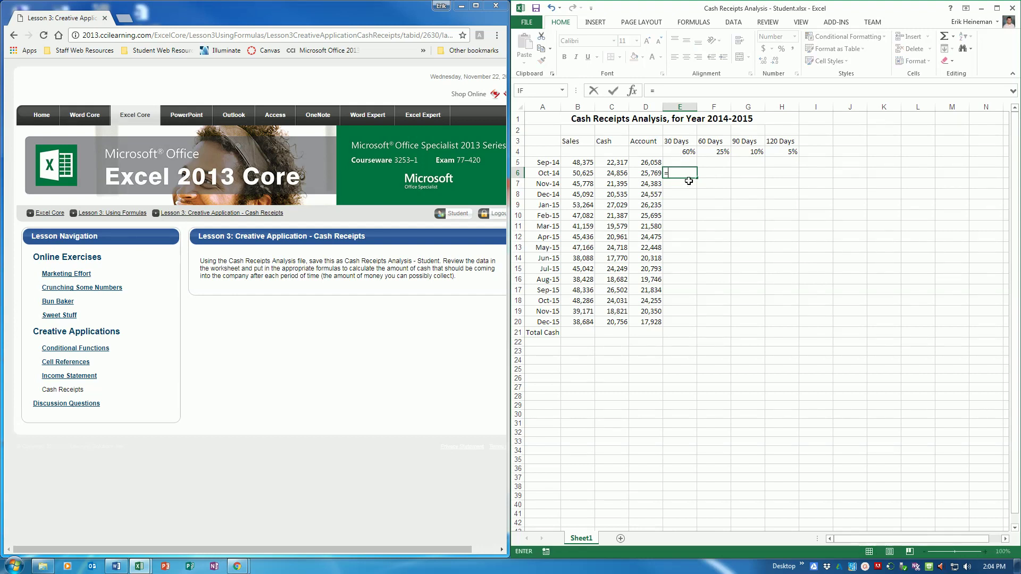
{"action": "left_click", "coordinate": [650, 162]}
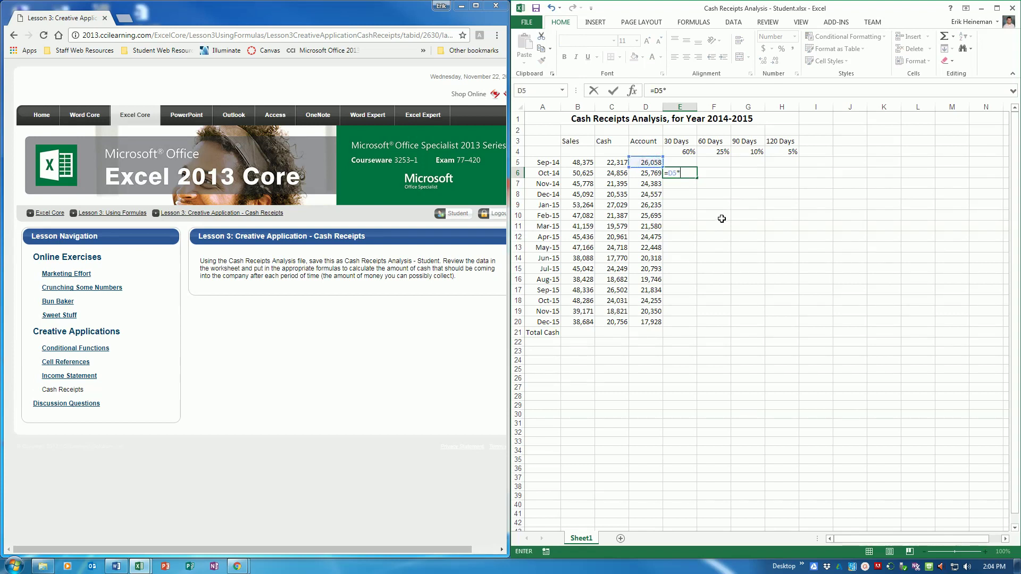
{"action": "left_click", "coordinate": [683, 151]}
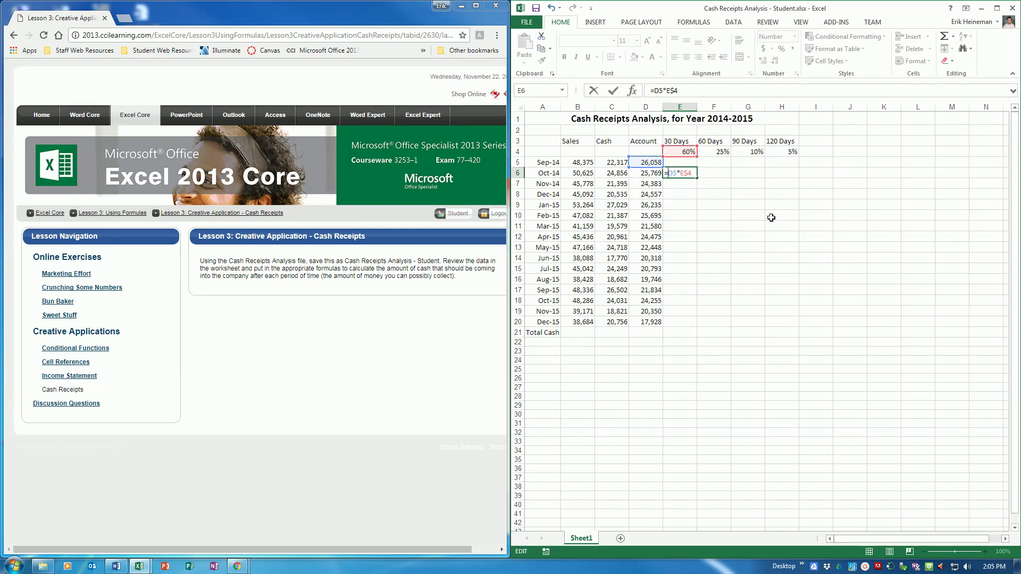
{"action": "type", "text": "$"}
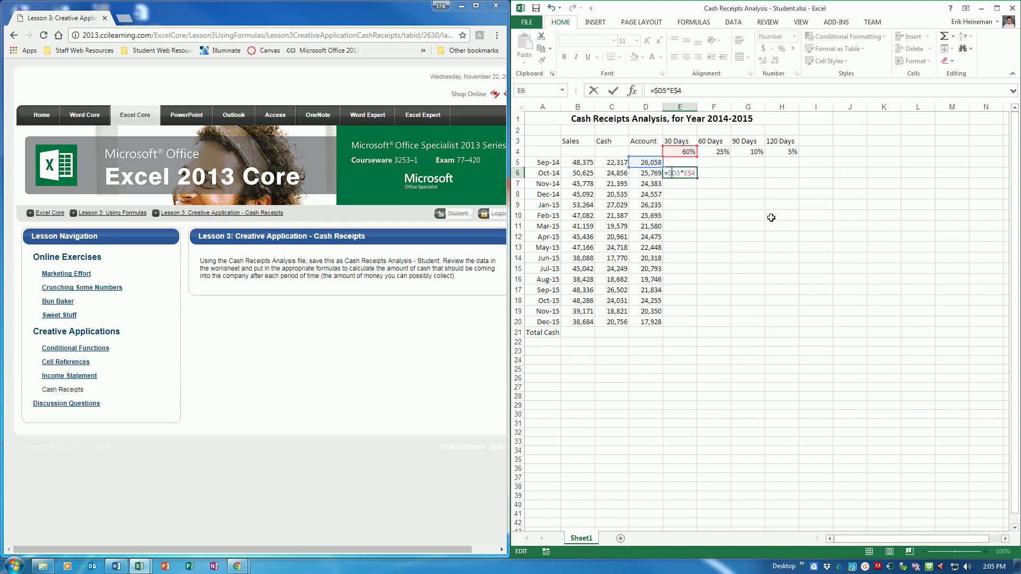
{"action": "key", "text": "ctrl+Return"}
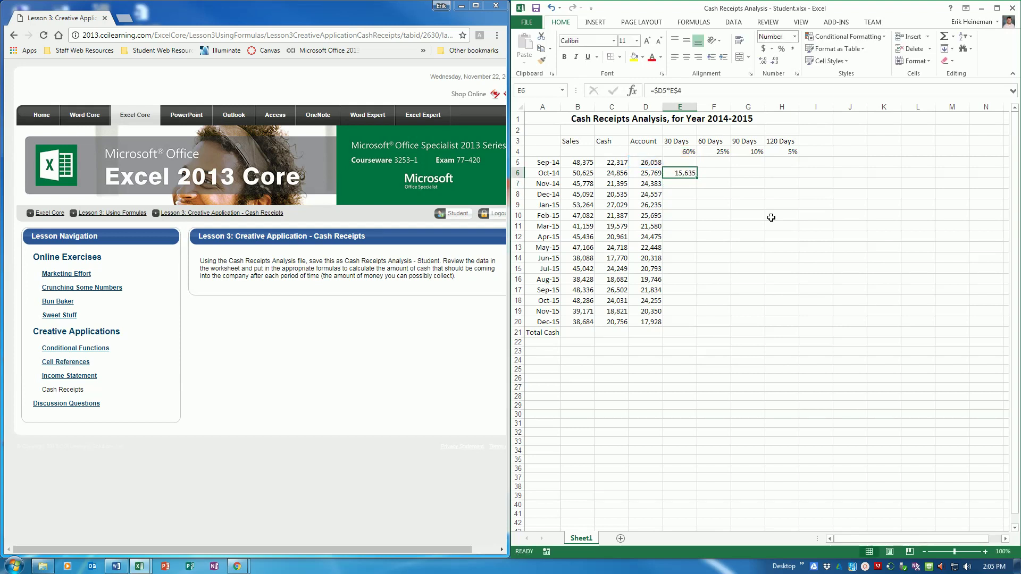
{"action": "left_click_drag", "start_coordinate": [696, 177], "coordinate": [699, 325]}
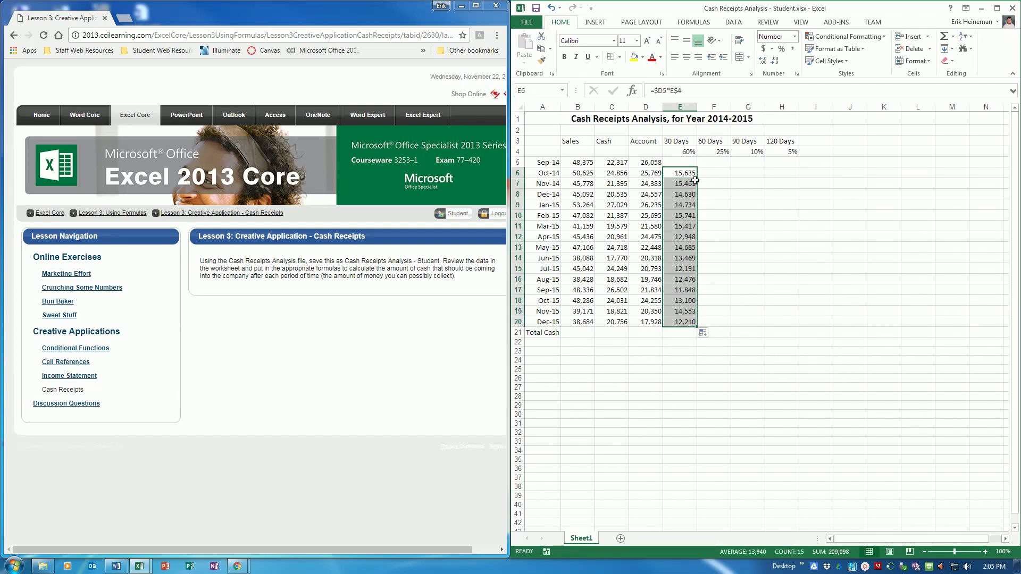
- Calculate the 60 Days receipts in F7 with =$D5*F$4 and fill the formula down to F20
{"action": "left_click", "coordinate": [721, 192]}
{"action": "left_click", "coordinate": [715, 185]}
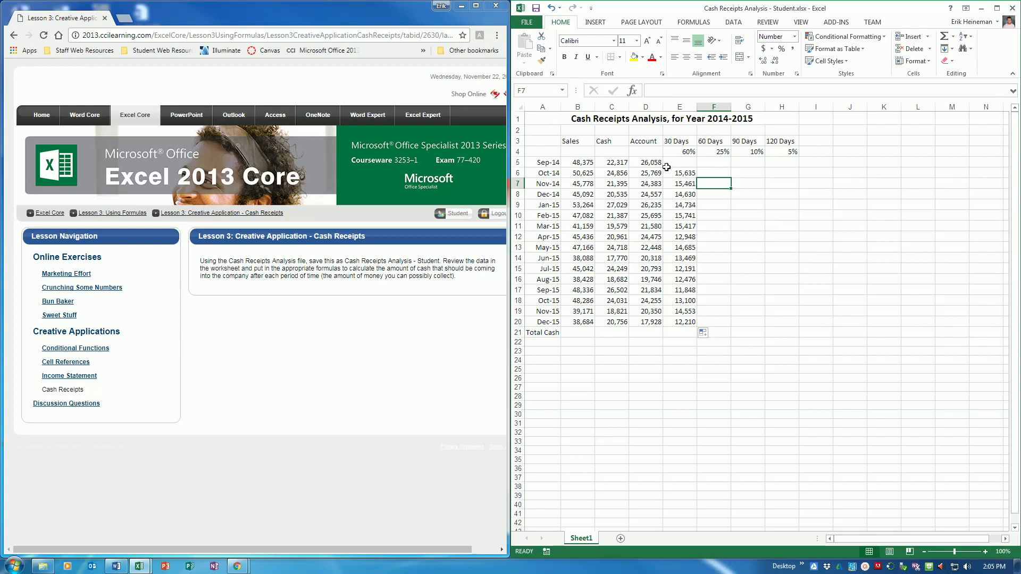
{"action": "type", "text": "="}
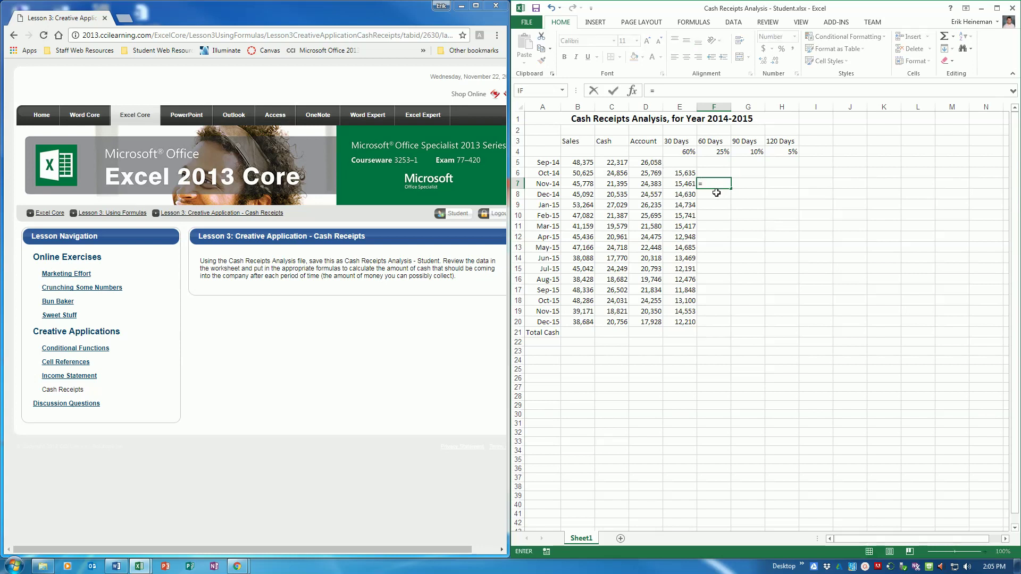
{"action": "left_click", "coordinate": [649, 161]}
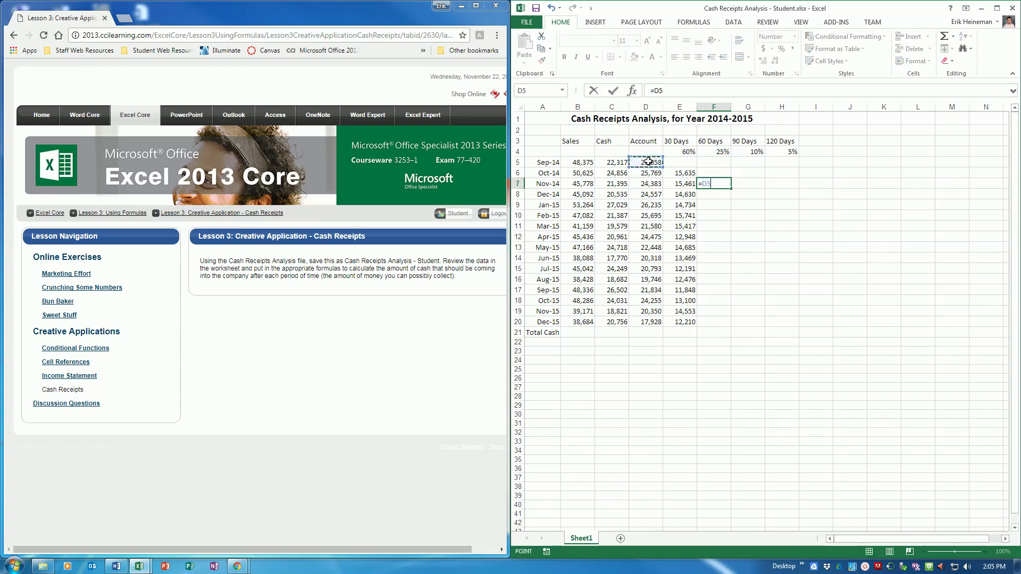
{"action": "type", "text": "*"}
{"action": "left_click", "coordinate": [716, 151]}
{"action": "key", "text": "F2"}
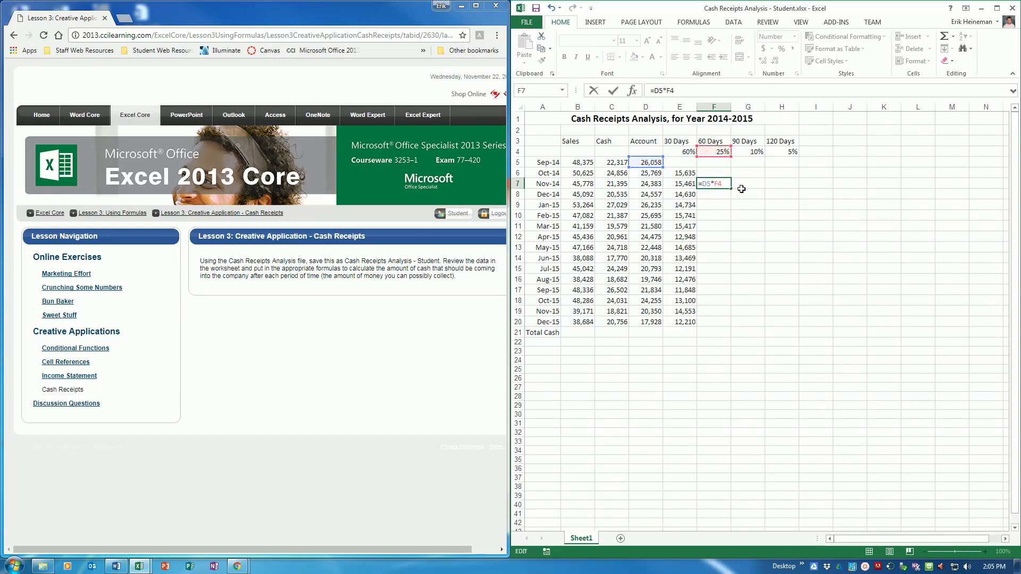
{"action": "key", "text": "F4"}
{"action": "key", "text": "F4"}
{"action": "type", "text": "$"}
{"action": "key", "text": "ctrl+Return"}
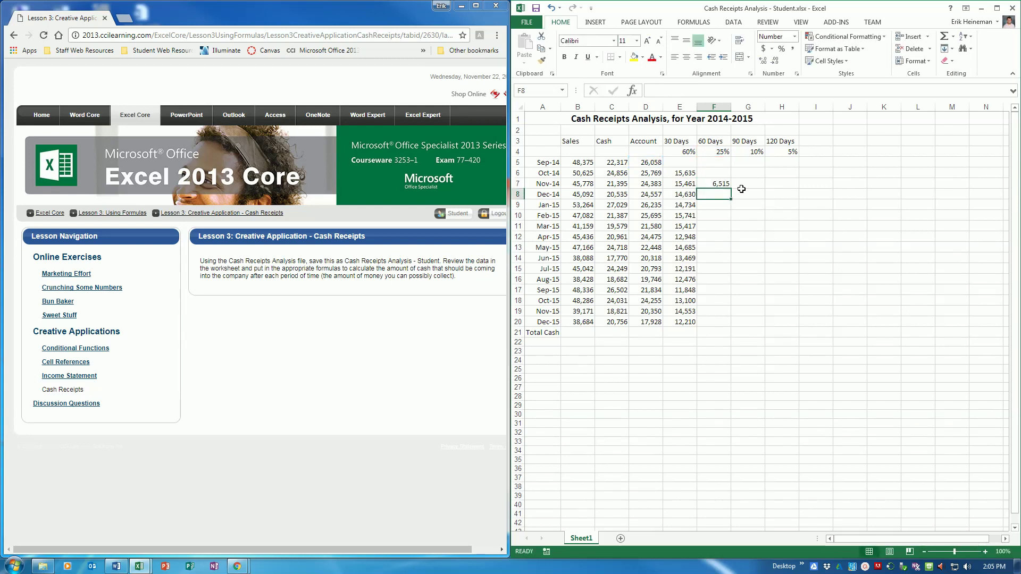
{"action": "left_click_drag", "start_coordinate": [731, 188], "coordinate": [722, 325]}
- Calculate the 90 Days receipts in G8 with =$D5*G$4 and fill the formula down to G20
{"action": "left_click", "coordinate": [754, 193]}
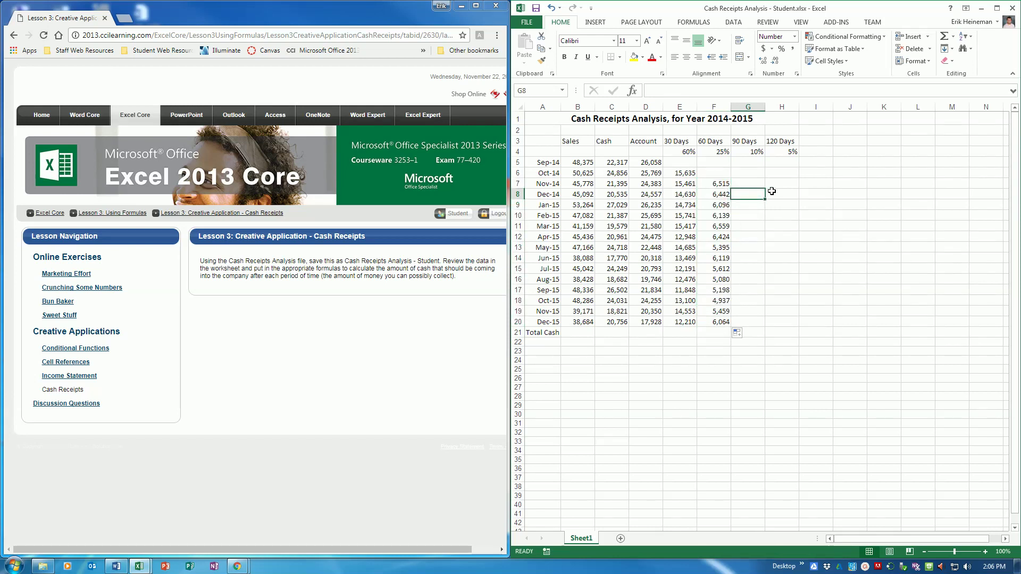
{"action": "type", "text": "="}
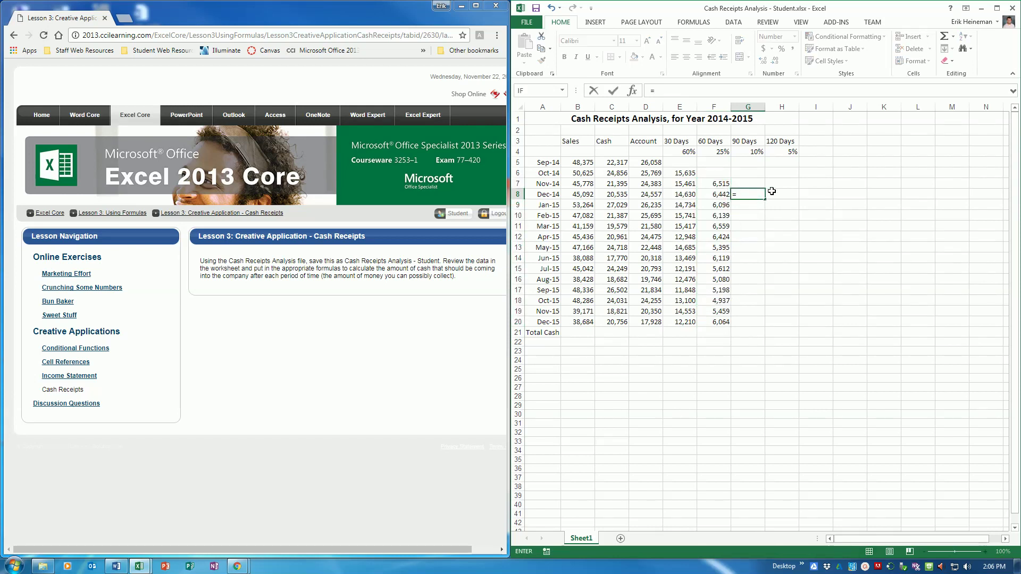
{"action": "left_click", "coordinate": [638, 165]}
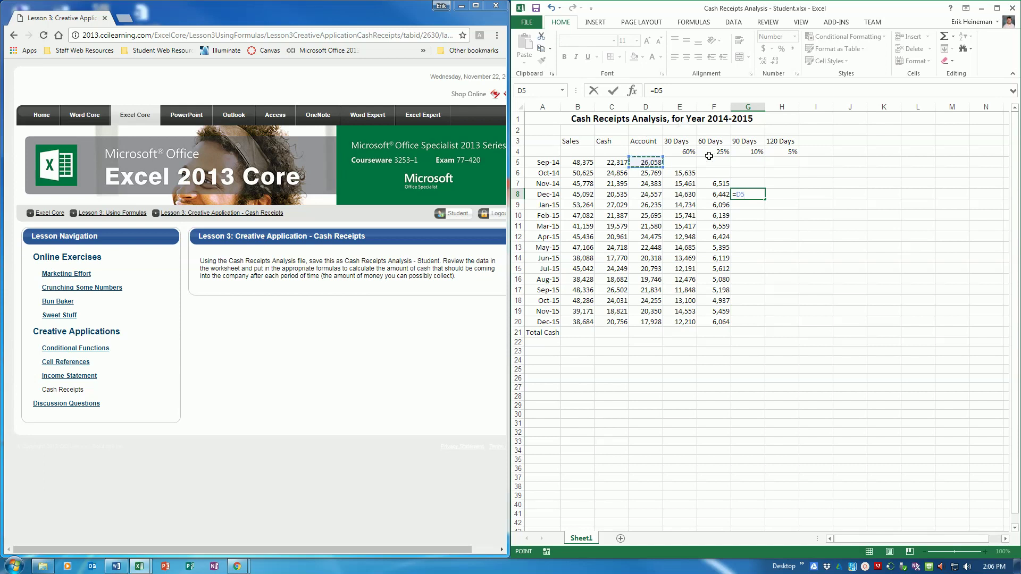
{"action": "type", "text": "*"}
{"action": "left_click", "coordinate": [742, 153]}
{"action": "left_click", "coordinate": [762, 194]}
{"action": "type", "text": "$"}
{"action": "key", "text": "Return"}
{"action": "left_click", "coordinate": [757, 193]}
{"action": "left_click_drag", "start_coordinate": [765, 200], "coordinate": [774, 323]}
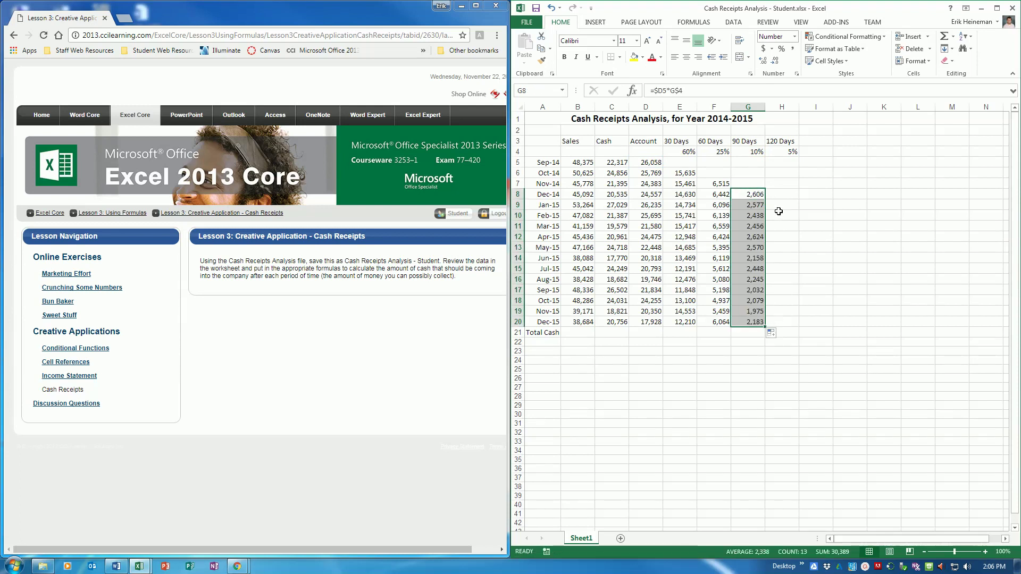
- Calculate the 120 Days receipts in H9 with =$D5*H$4 and fill the formula down to H20
{"action": "left_click", "coordinate": [777, 206]}
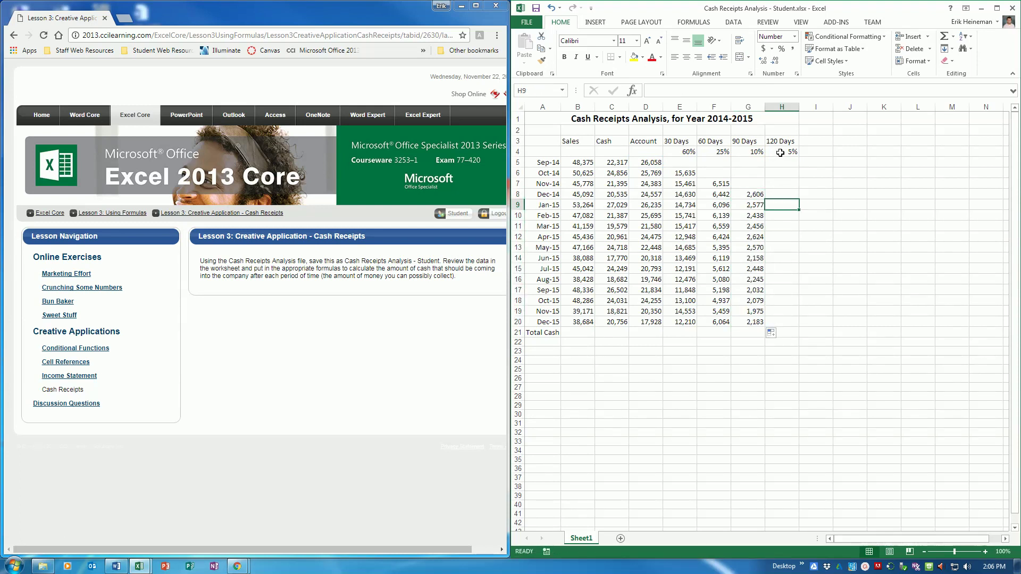
{"action": "type", "text": "="}
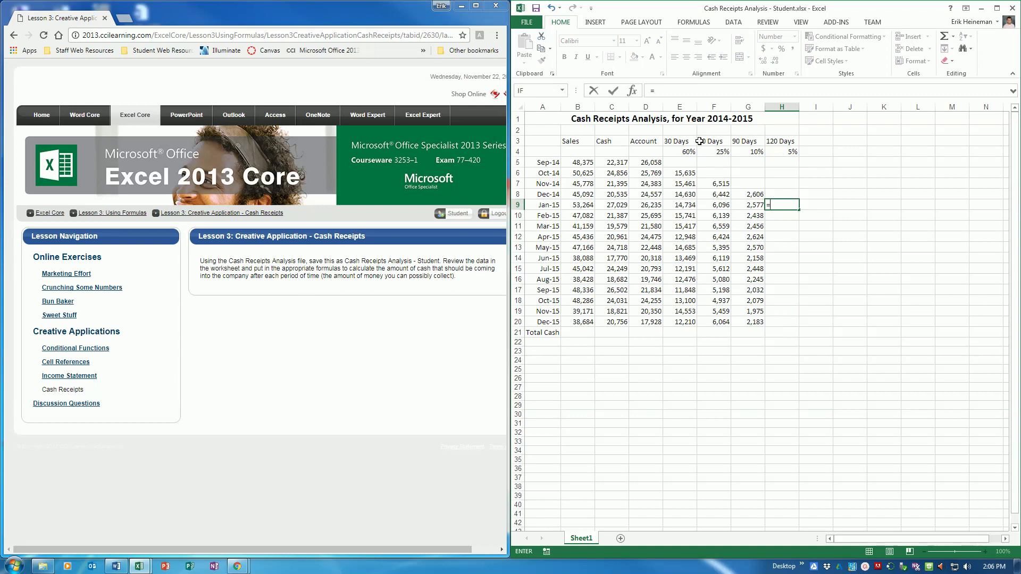
{"action": "left_click", "coordinate": [637, 161]}
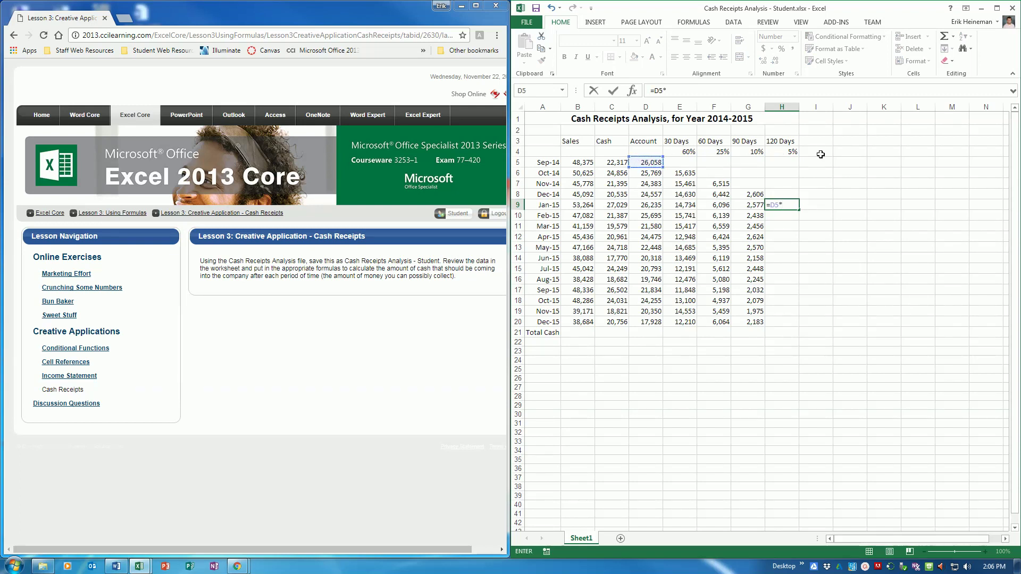
{"action": "left_click", "coordinate": [777, 152]}
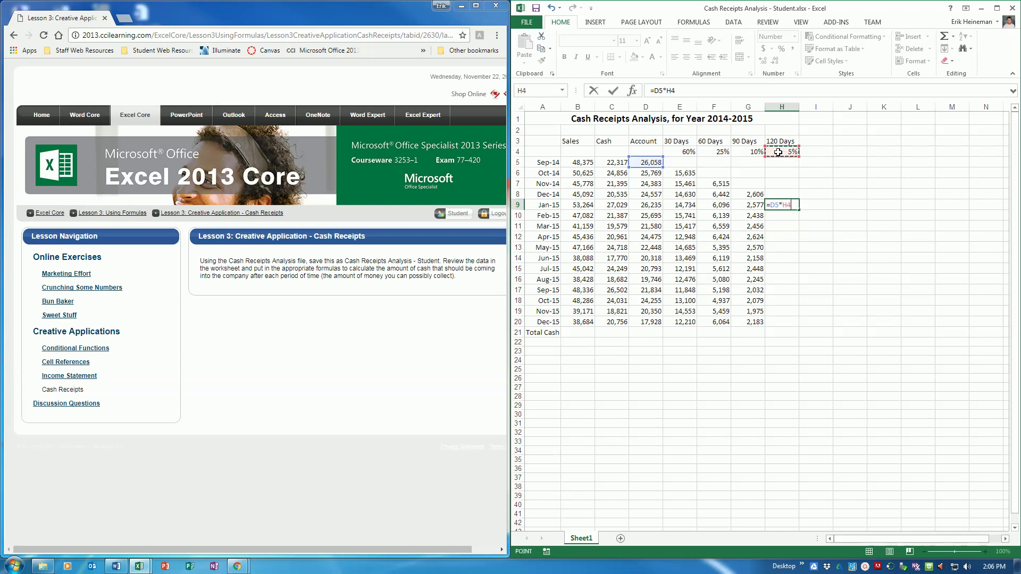
{"action": "left_click", "coordinate": [775, 206]}
{"action": "type", "text": "$"}
{"action": "key", "text": "ctrl+Return"}
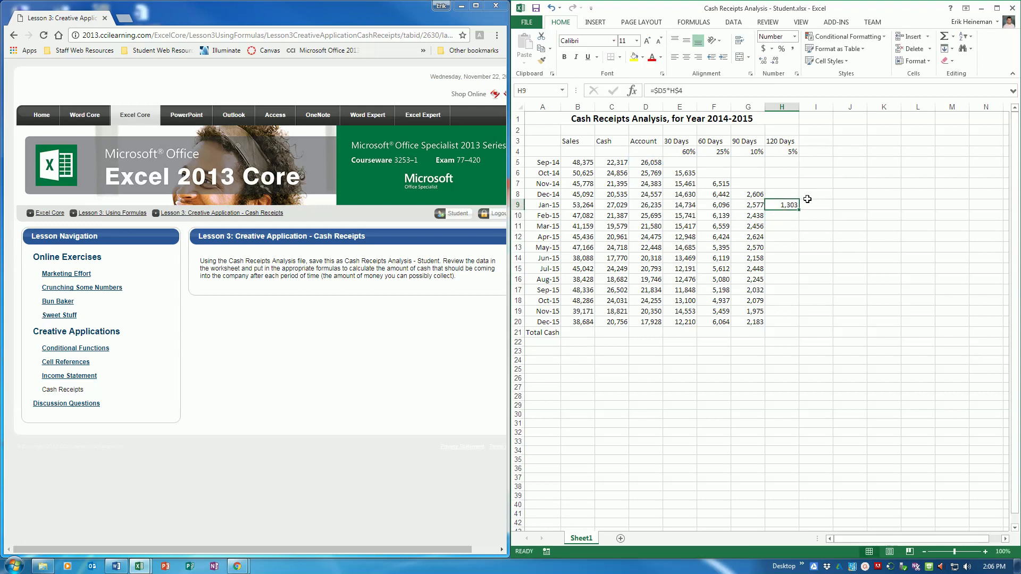
{"action": "left_click_drag", "start_coordinate": [798, 210], "coordinate": [791, 324]}
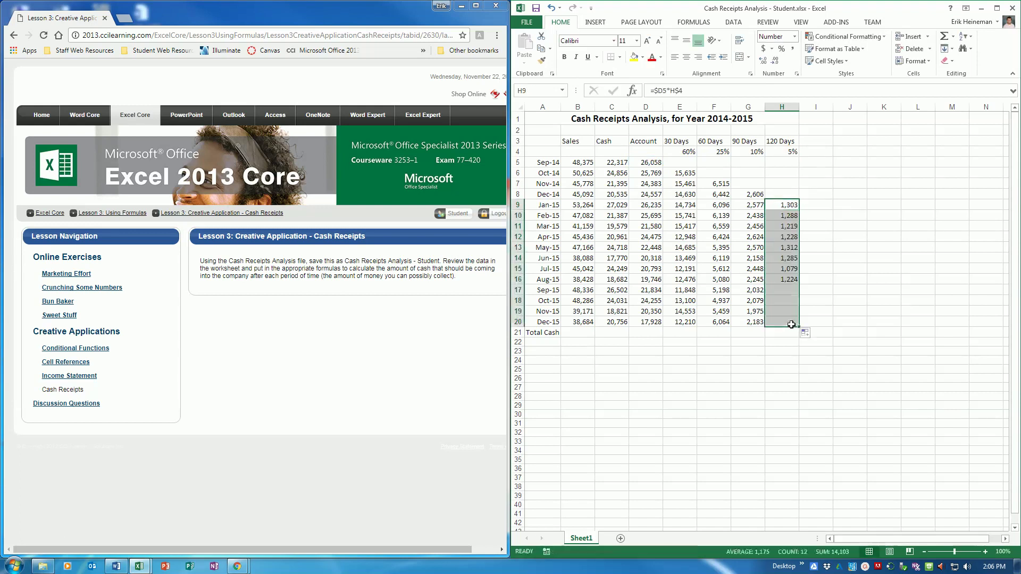
- Calculate Total Cash in B21 with =SUM(B5:B20), fill the formula across to H21, and save the workbook
{"action": "left_click", "coordinate": [575, 333]}
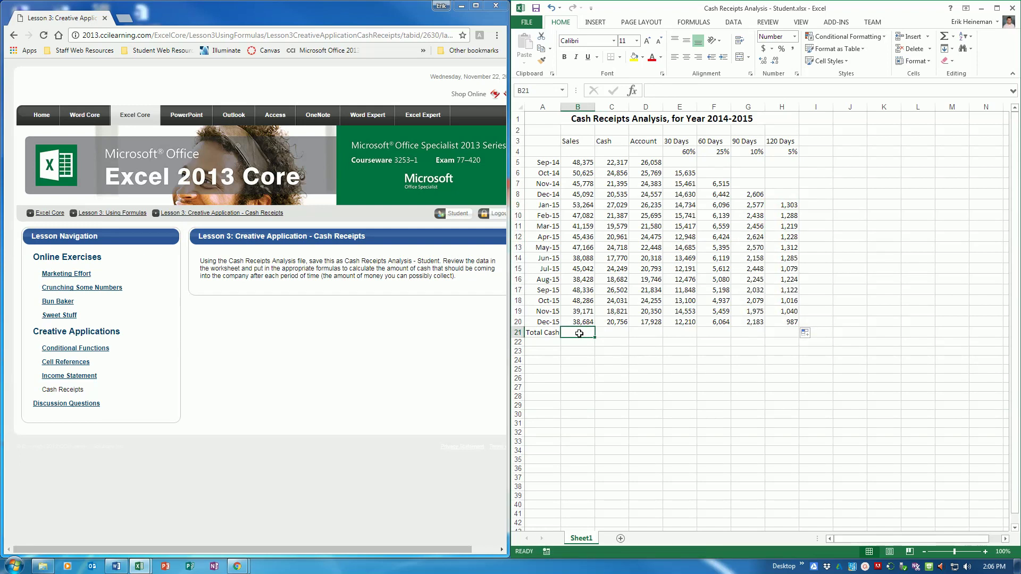
{"action": "type", "text": "=sum("}
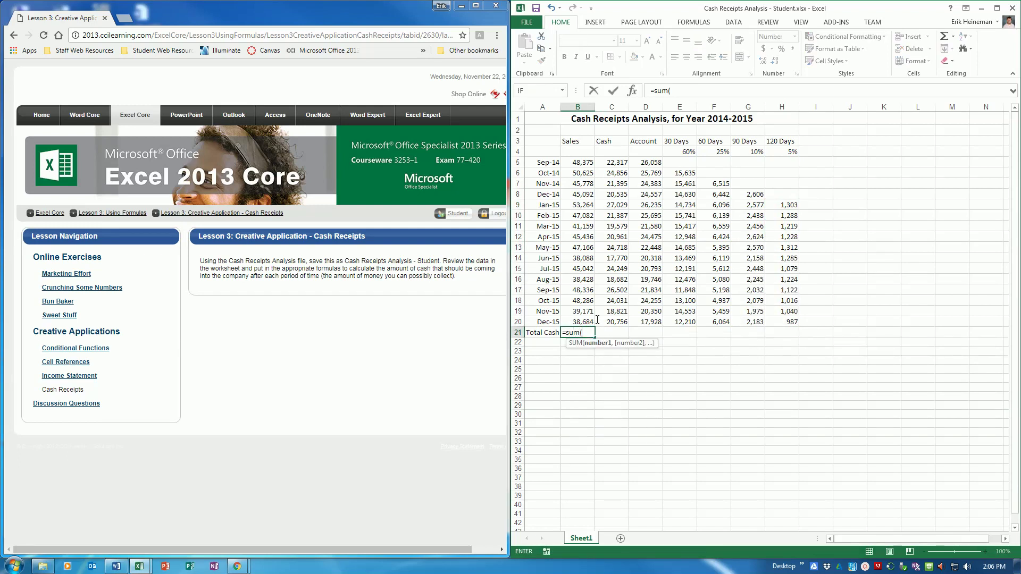
{"action": "left_click_drag", "start_coordinate": [588, 160], "coordinate": [584, 322]}
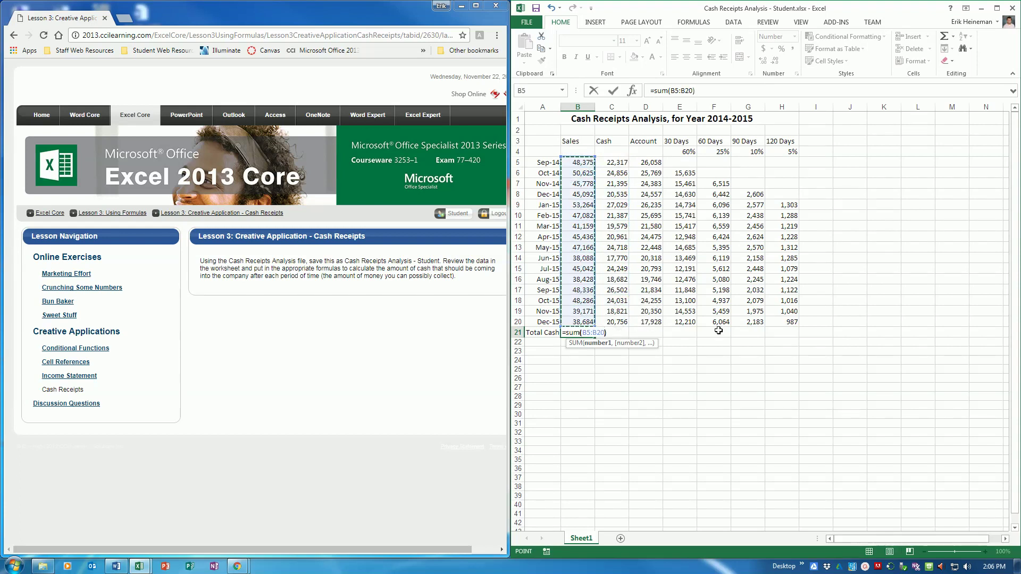
{"action": "type", "text": ")"}
{"action": "key", "text": "Return"}
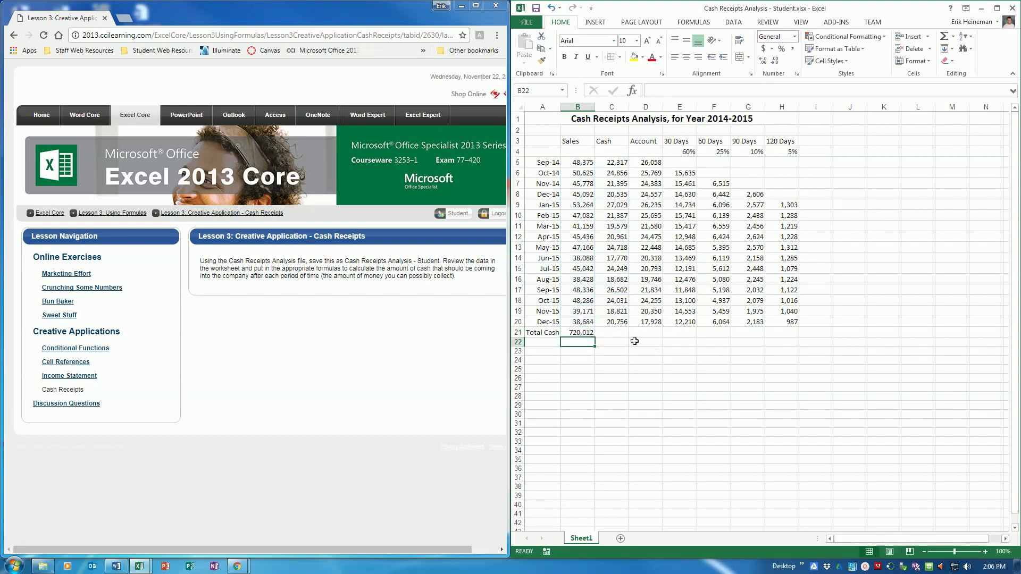
{"action": "left_click", "coordinate": [587, 332]}
{"action": "left_click_drag", "start_coordinate": [594, 338], "coordinate": [788, 335]}
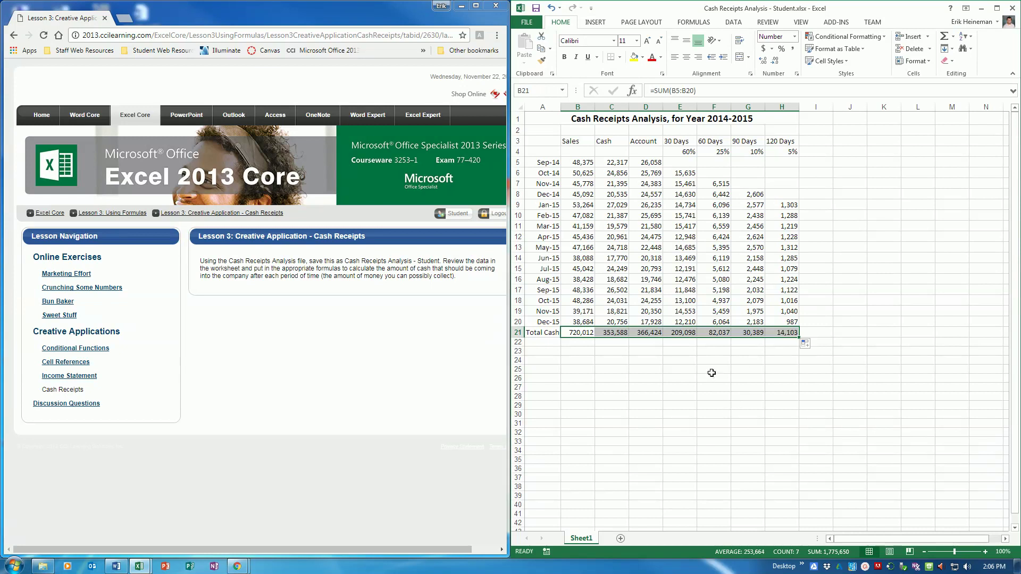
{"action": "left_click", "coordinate": [685, 334]}
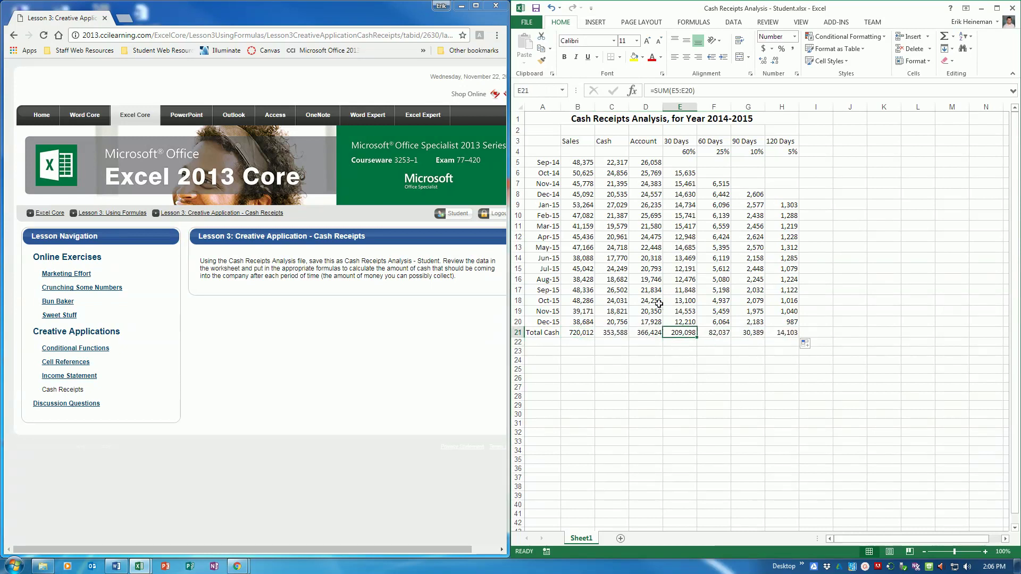
{"action": "left_click", "coordinate": [537, 8]}
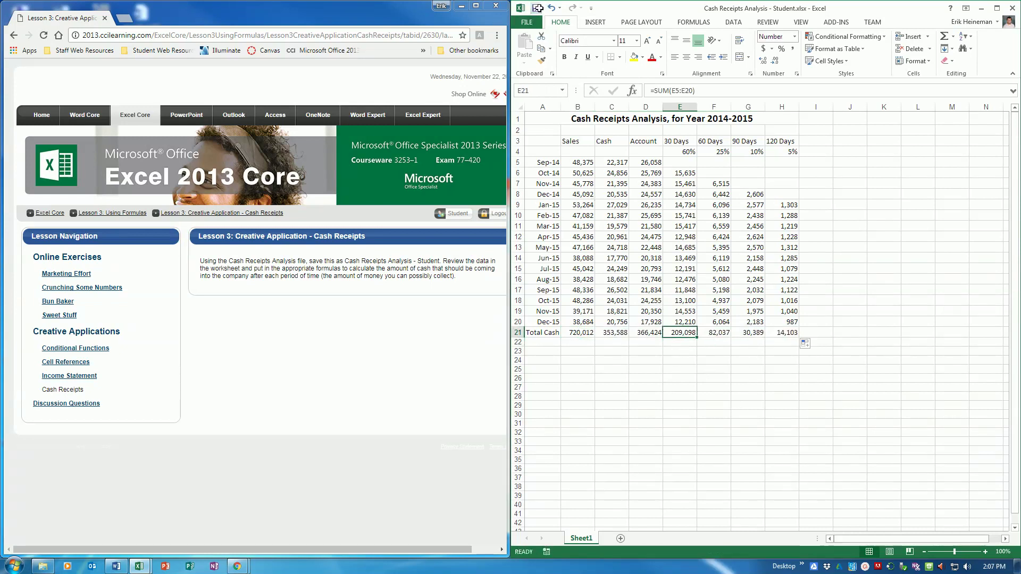